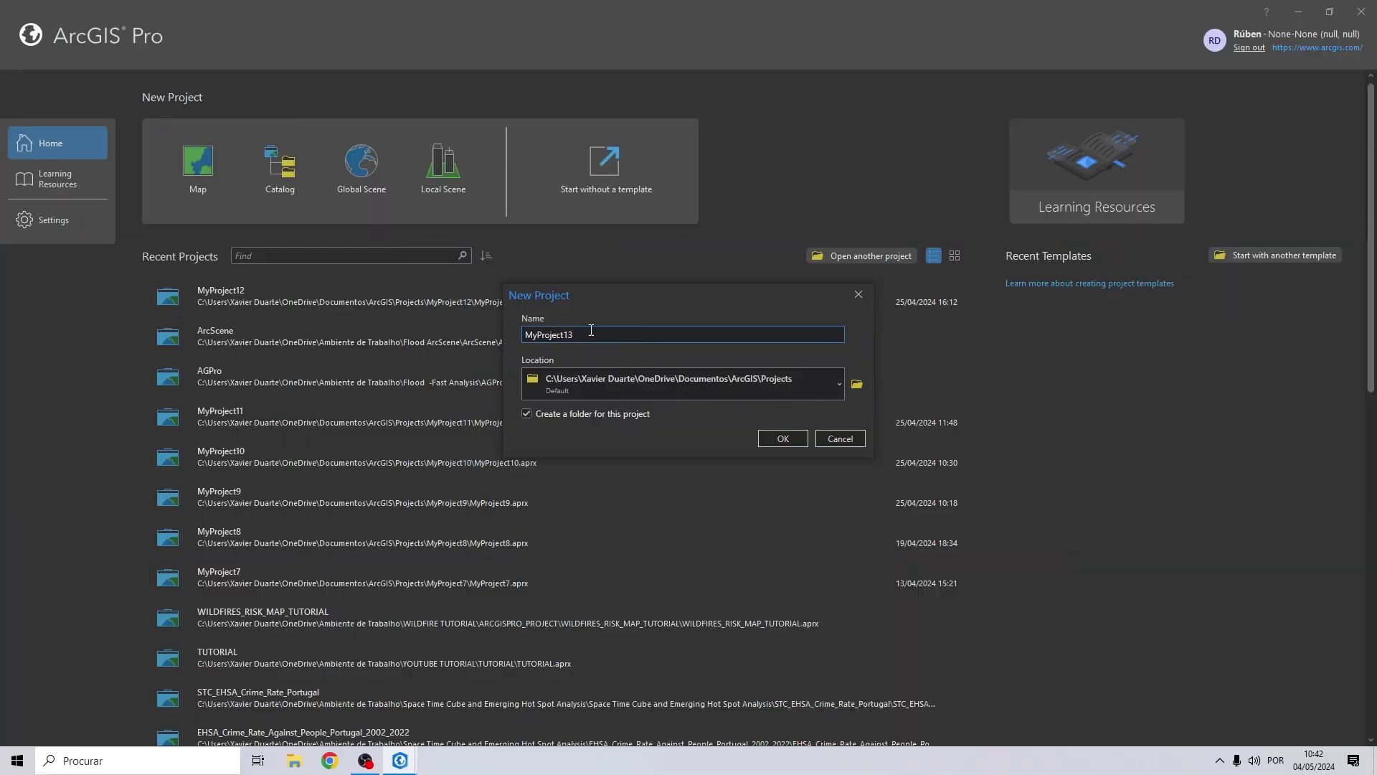
Name the new project HEATWAVES and save it in the desktop's HEATWAVES TUTORIAL folder
left_click_drag(591, 331, 371, 335)
type("HEATWAVES")
left_click(857, 385)
left_click(609, 248)
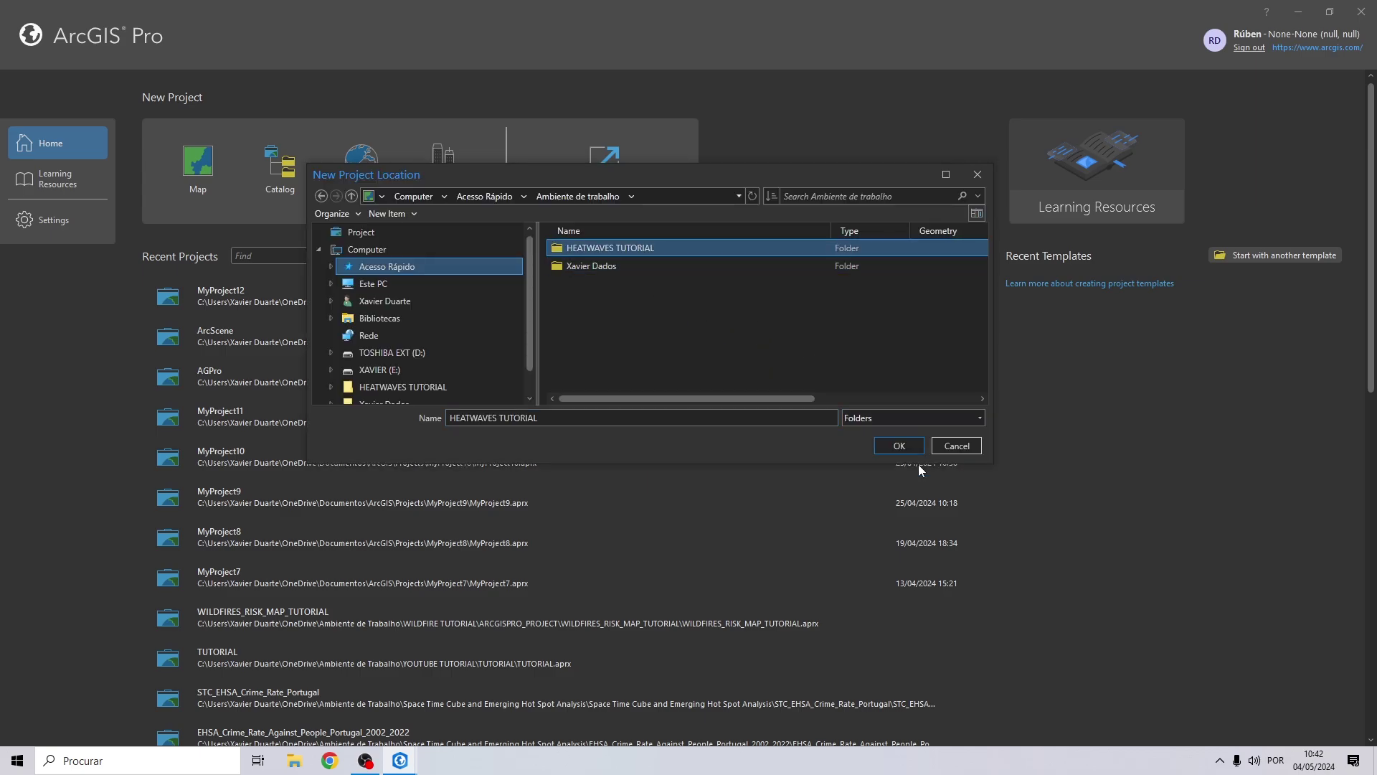
left_click(884, 446)
left_click(783, 436)
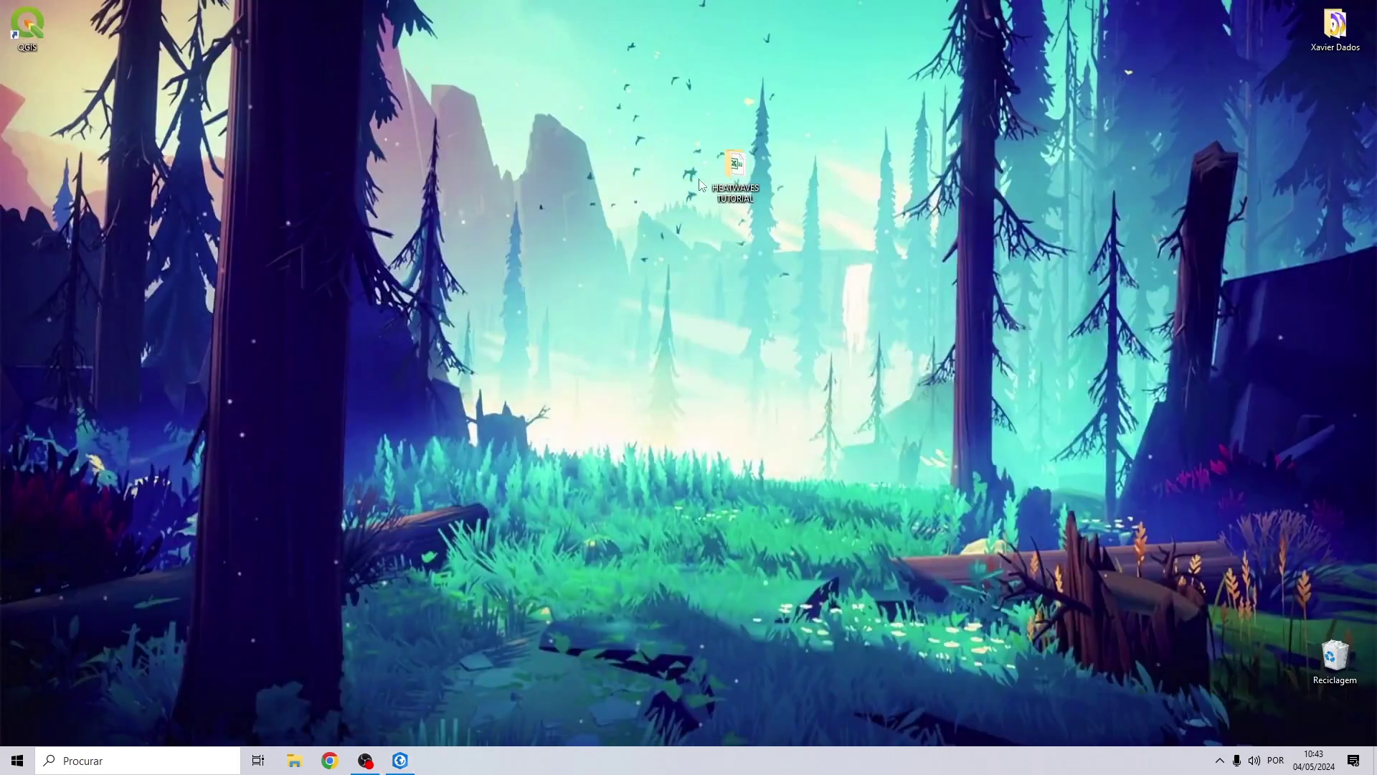
Maximize the HEATWAVES TUTORIAL folder in File Explorer and open HEATWAVES.xls in Excel
key("super+e")
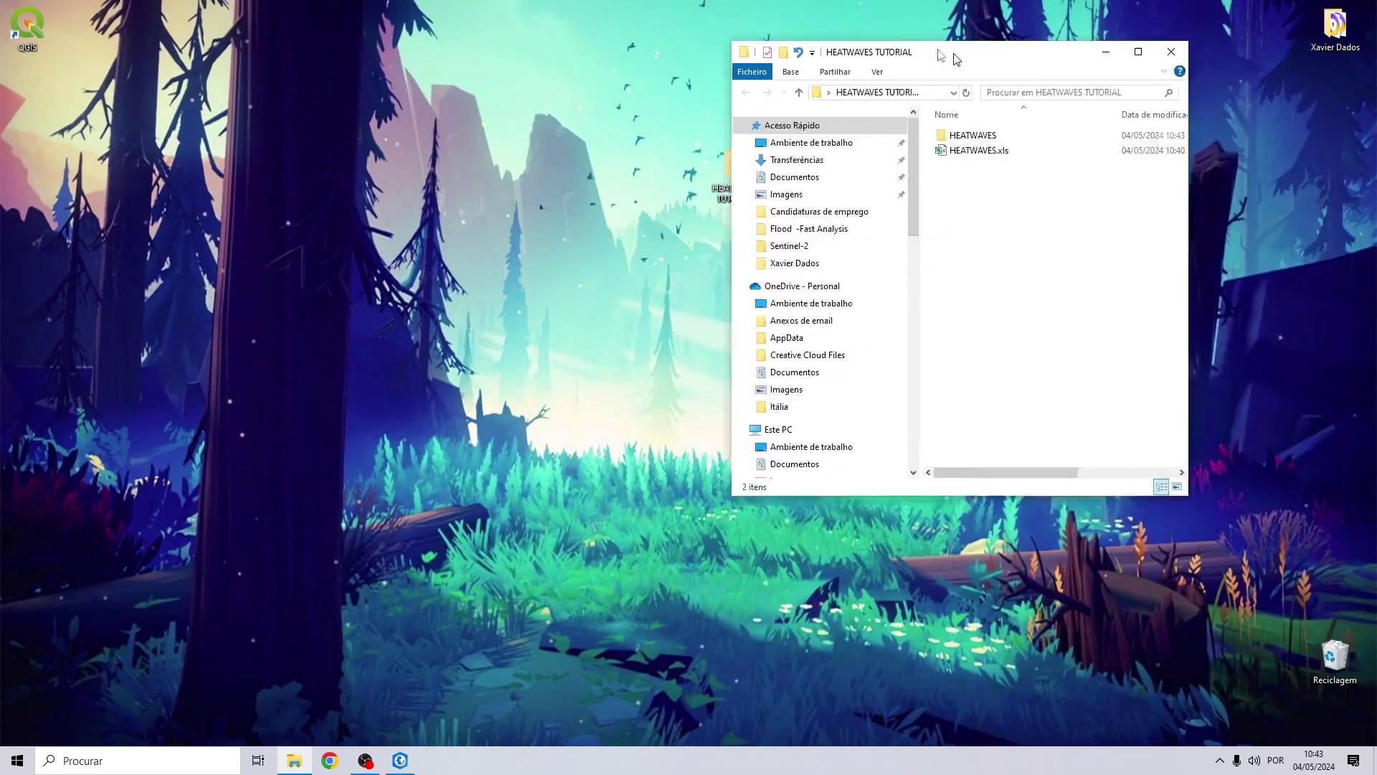
double_click(953, 55)
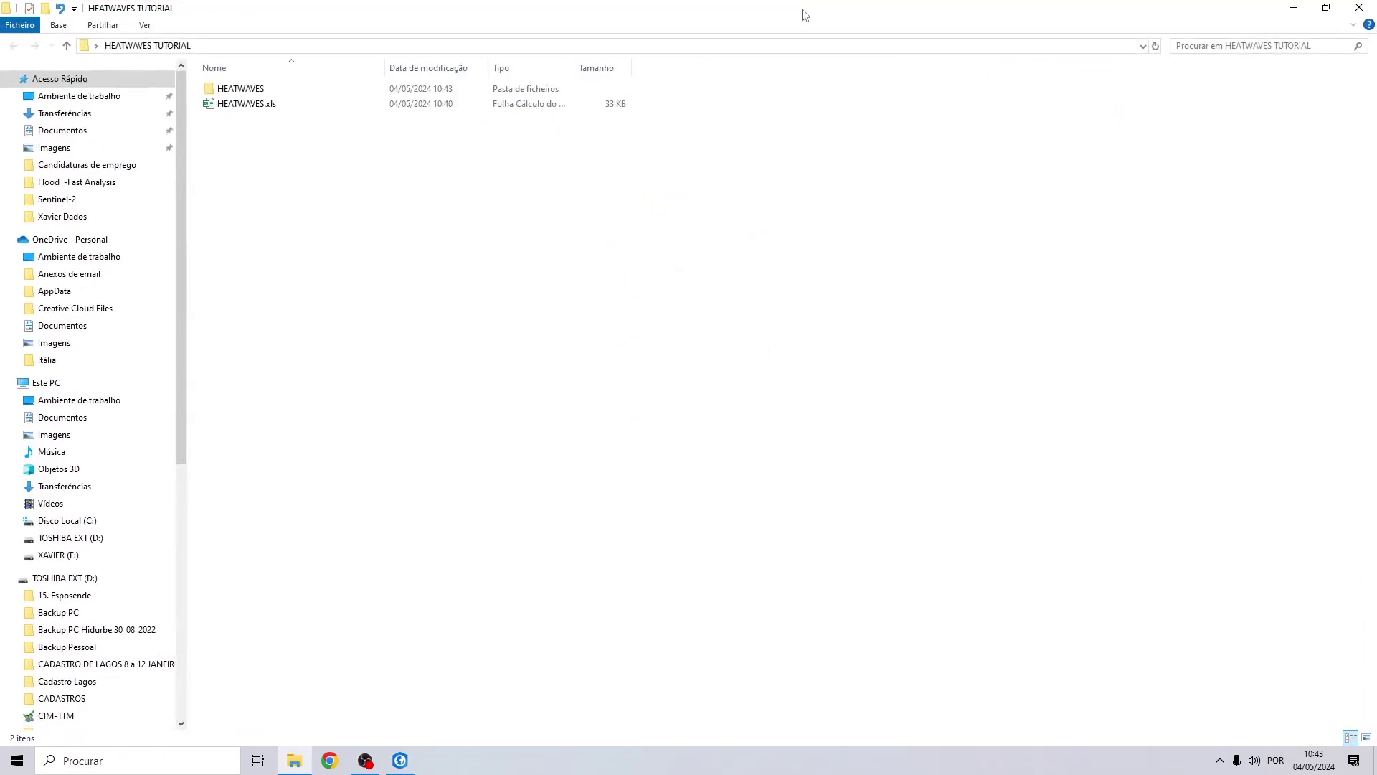
double_click(241, 109)
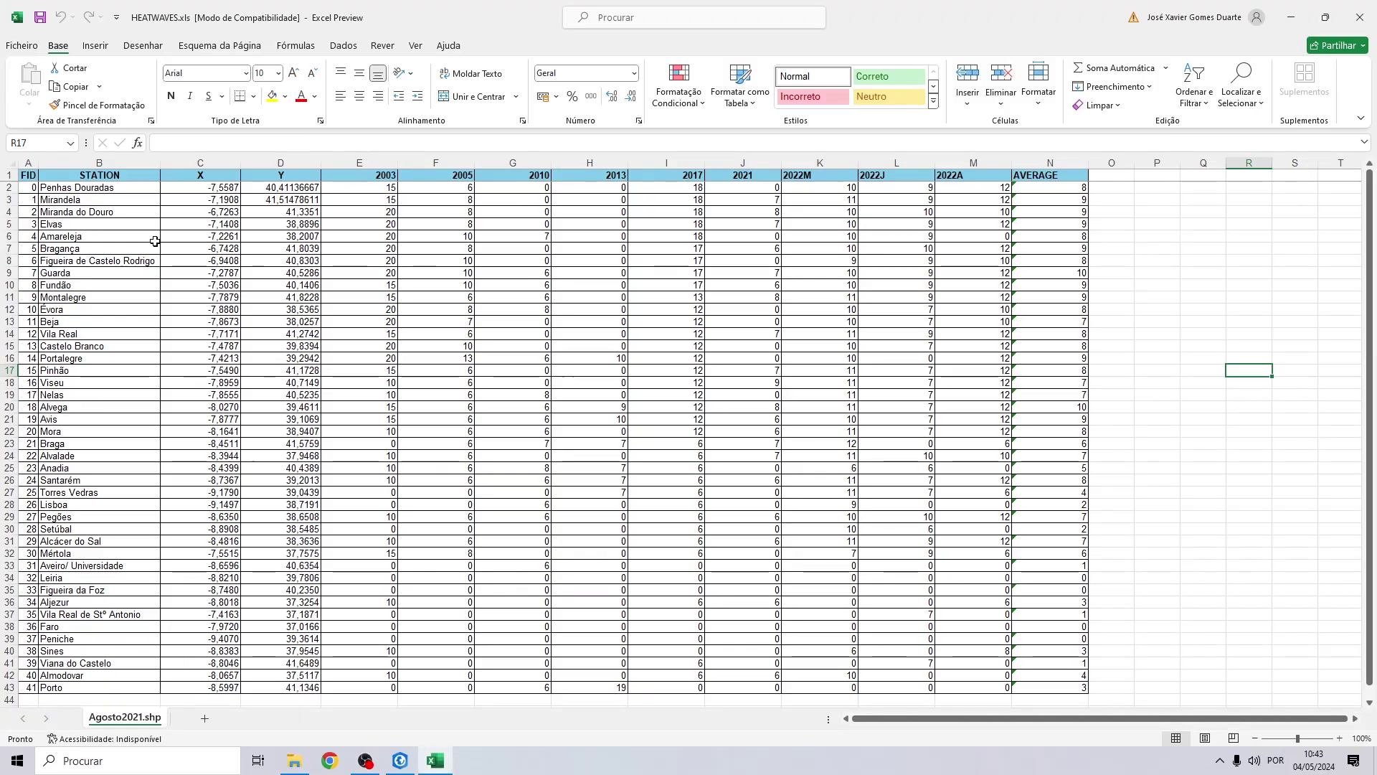
Inspect the station rows and the FID, STATION name, X and Y coordinate columns
left_click(130, 213)
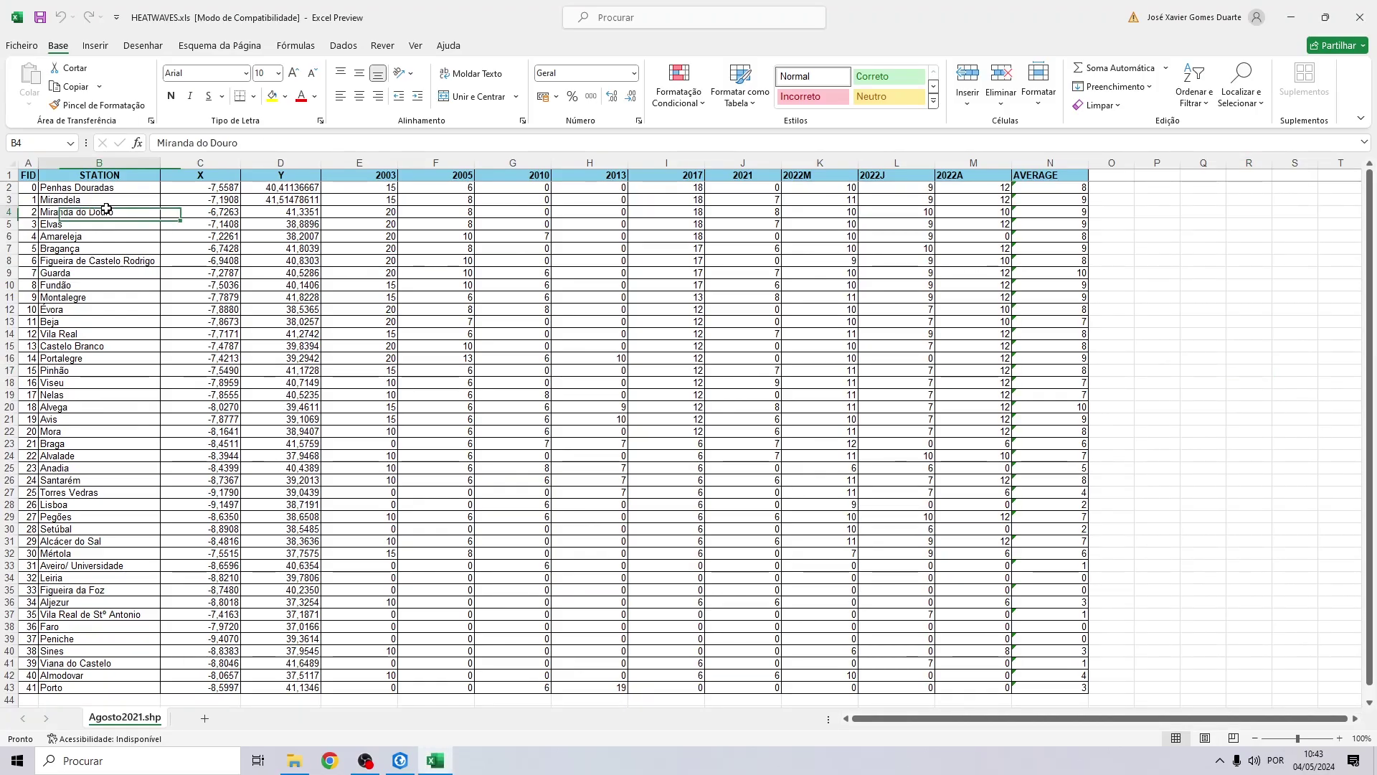
left_click(32, 162)
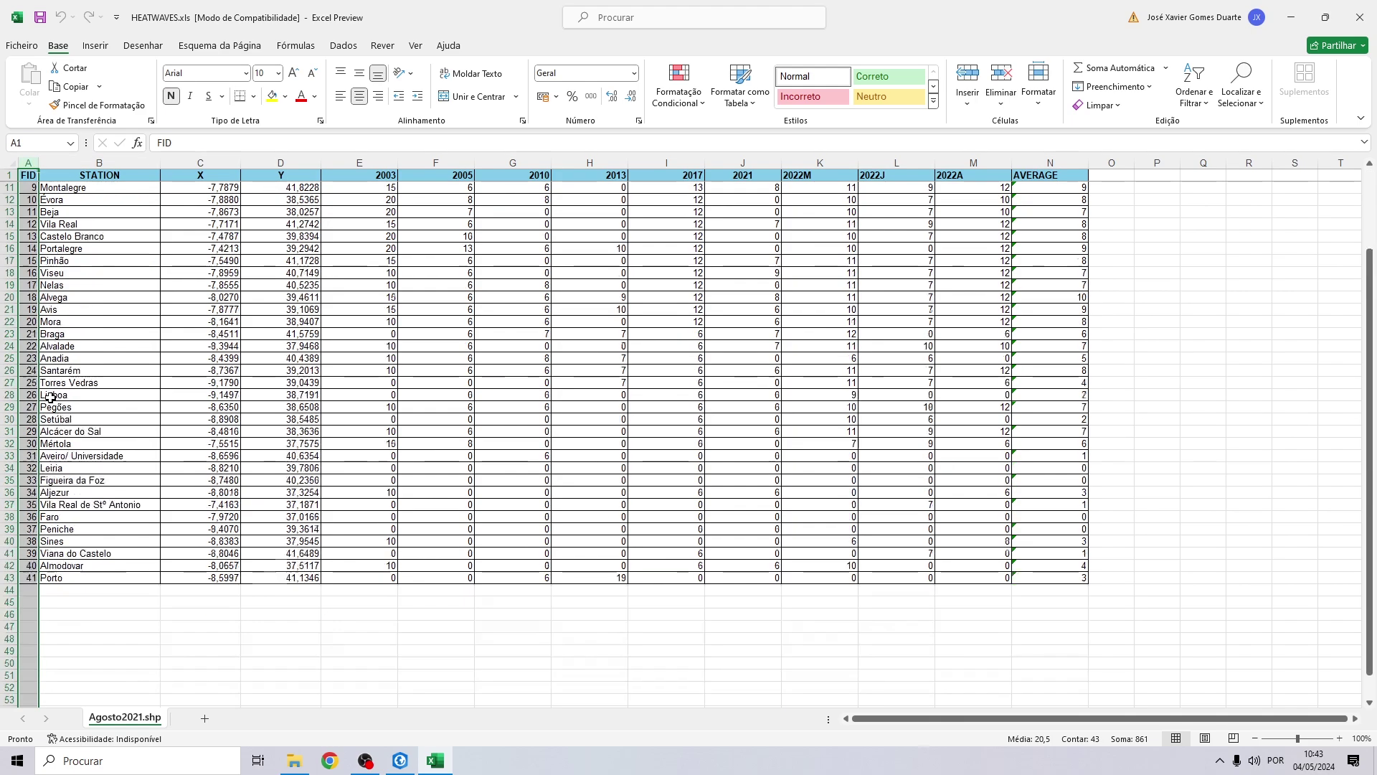
left_click(85, 158)
scroll(77, 173, "down", 2)
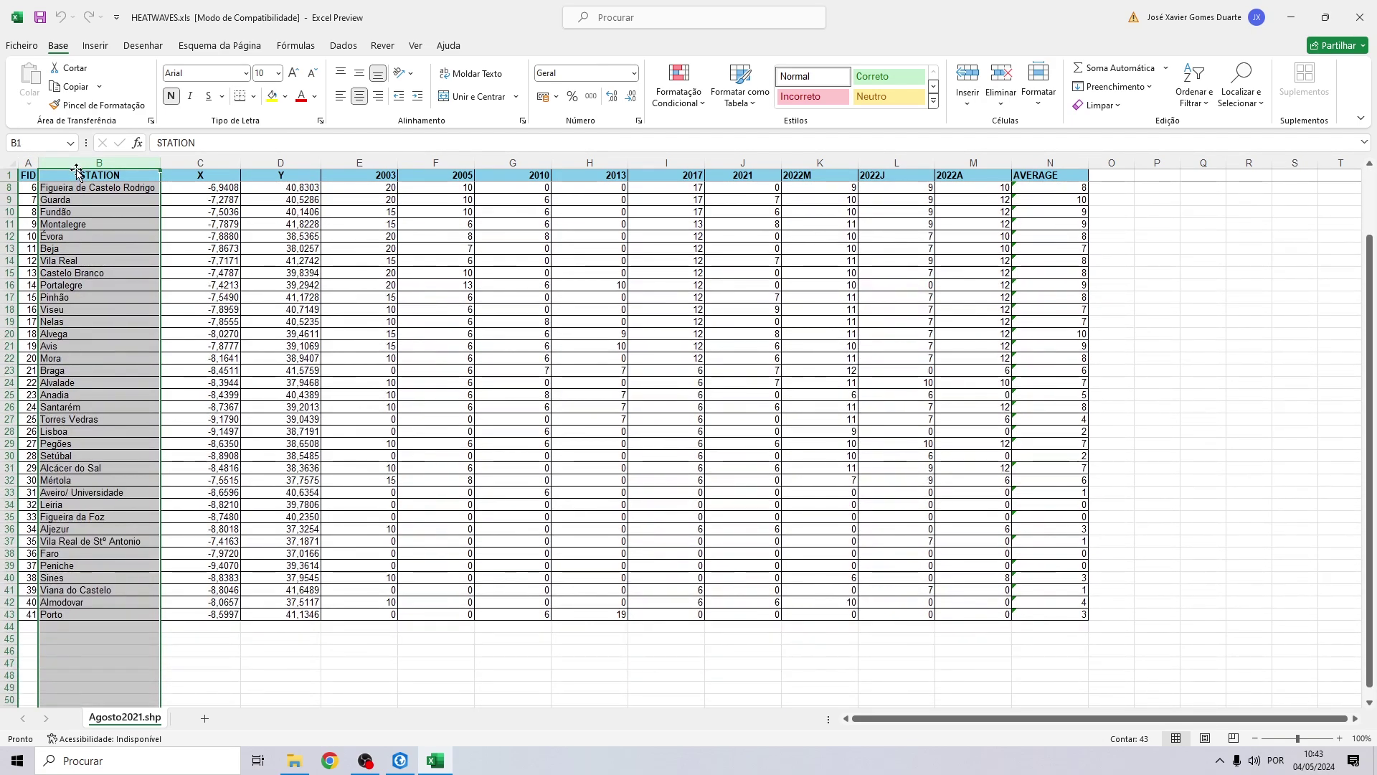
scroll(76, 172, "up", 2)
left_click(201, 163)
left_click(283, 163)
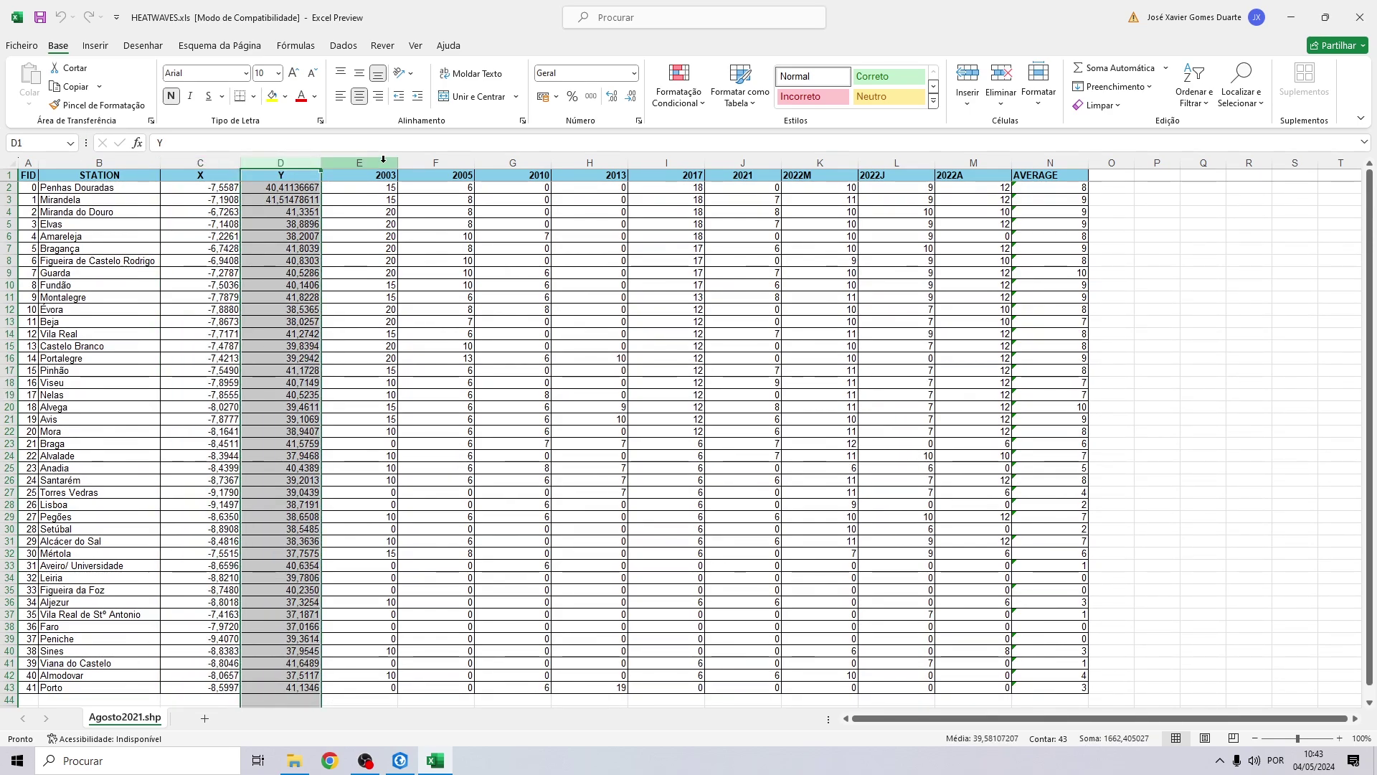
Inspect the yearly heatwave count columns for 2003, 2005, 2010, 2013, 2017 and 2021
left_click(358, 163)
left_click(448, 163)
left_click(520, 163)
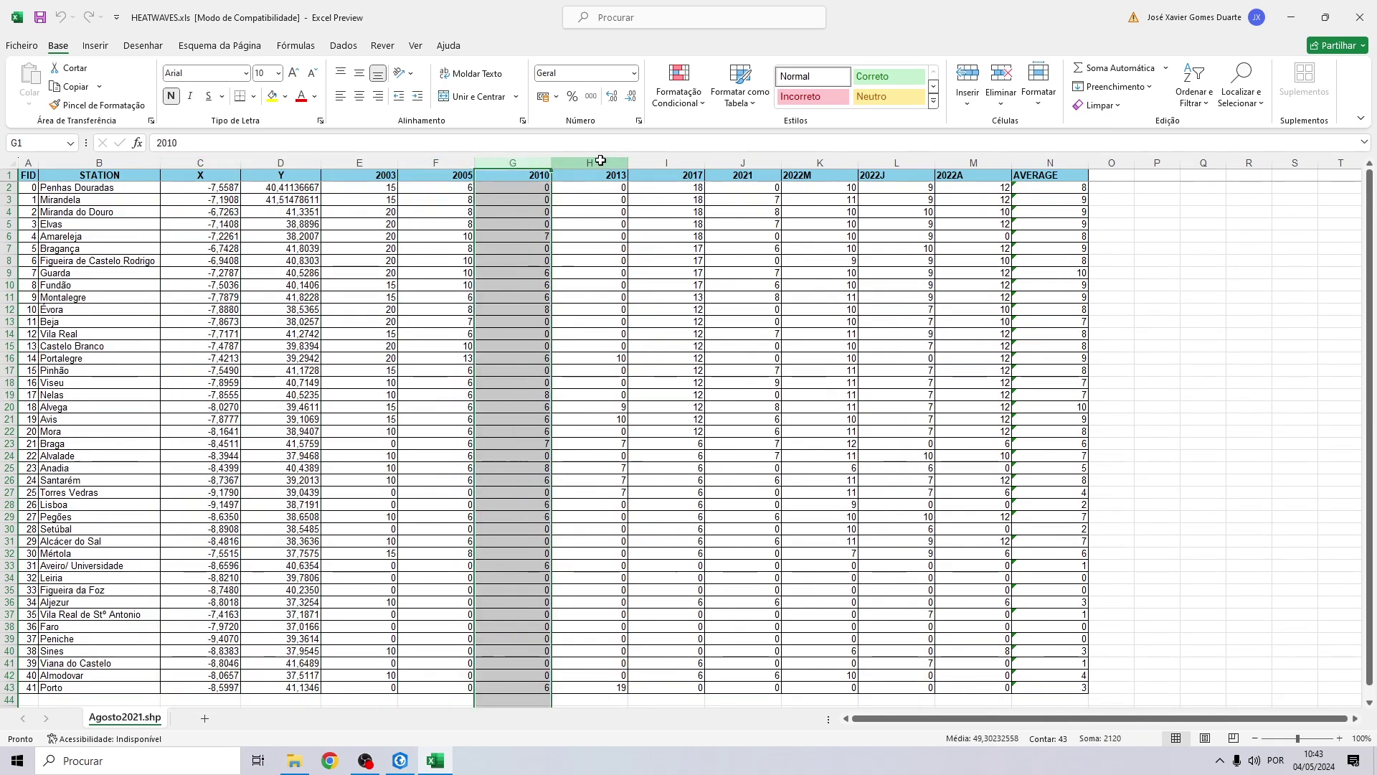
left_click(590, 163)
left_click(666, 163)
left_click(742, 163)
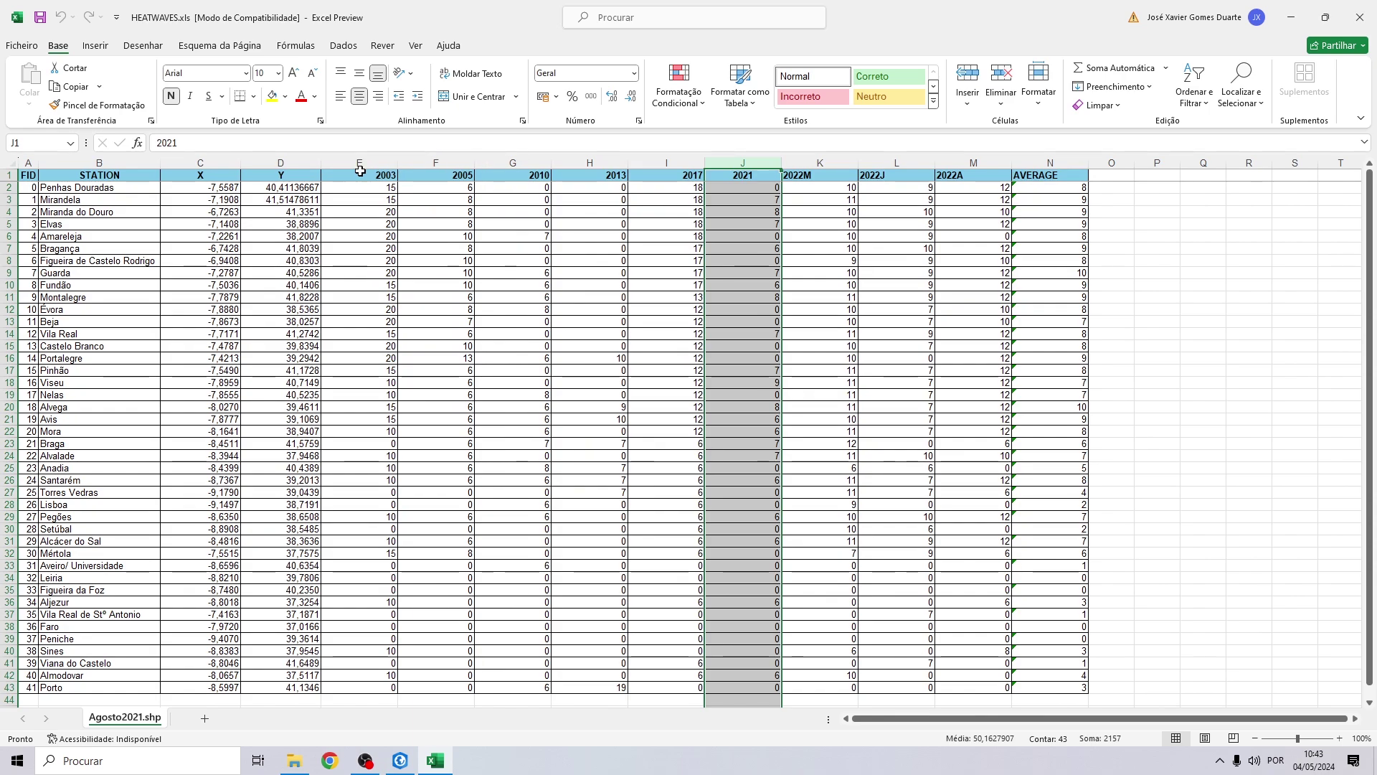
Recheck the 2003–2017 columns and inspect the 2022M and 2022J heatwave columns
left_click(435, 163)
left_click(513, 163)
left_click(591, 163)
left_click(666, 162)
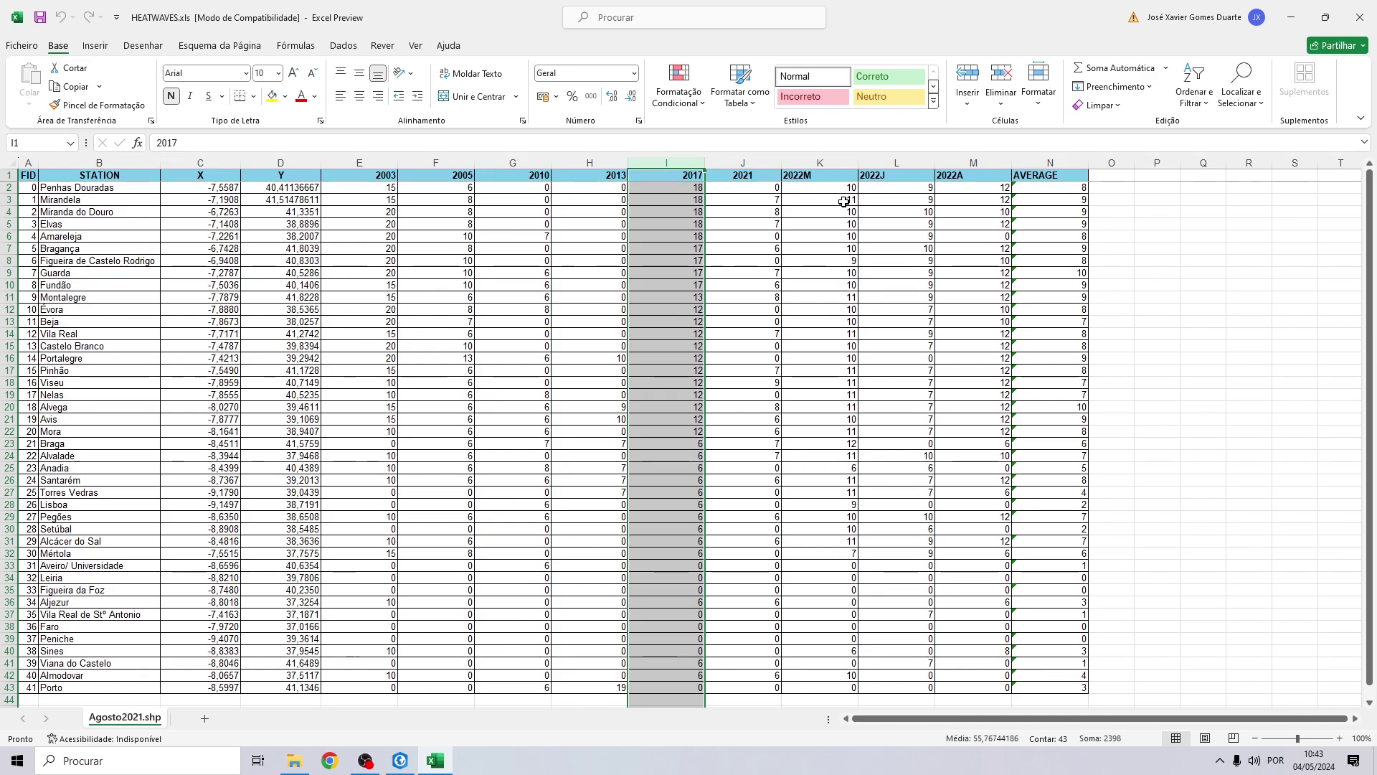
left_click(361, 163)
left_click(614, 158)
left_click(820, 163)
left_click(896, 163)
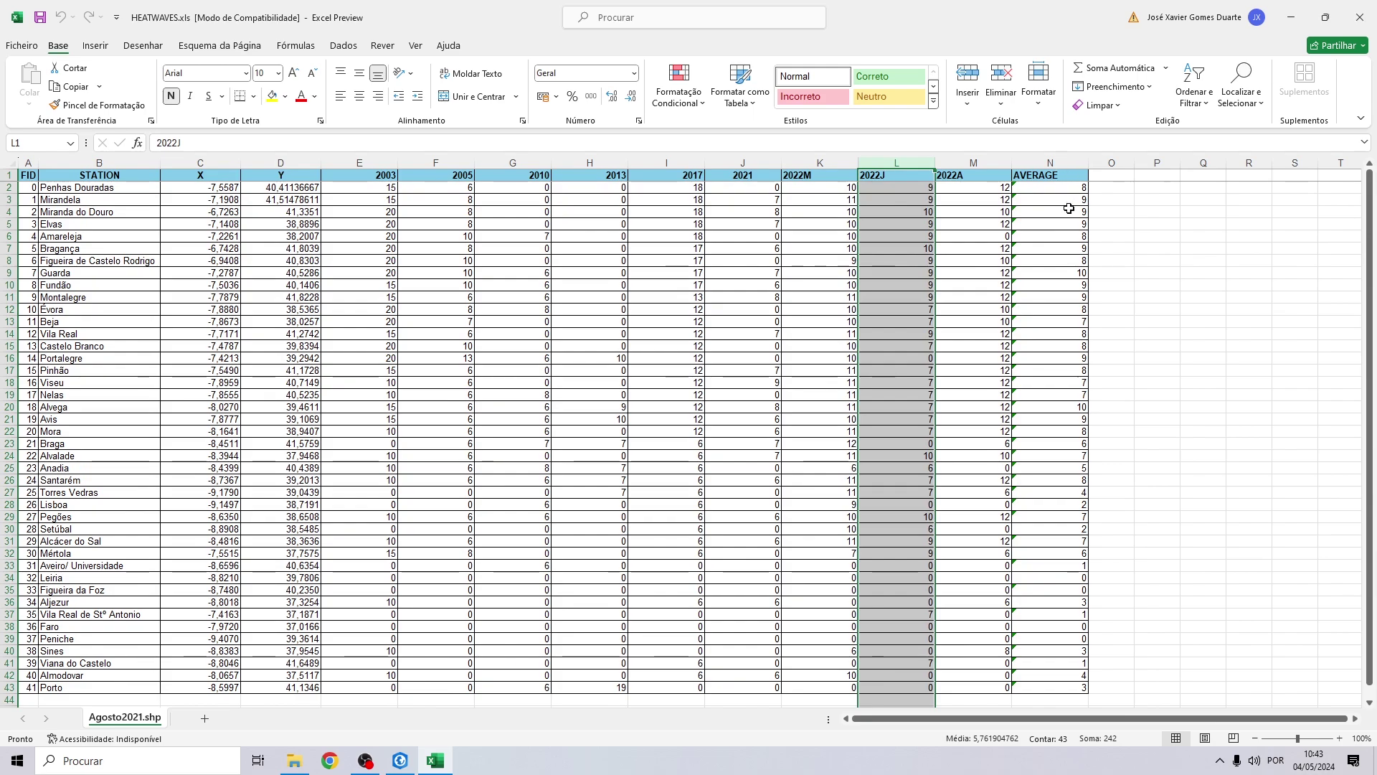
Check a station's AVERAGE formula cell, then close the workbook and Excel
left_click_drag(973, 187, 341, 203)
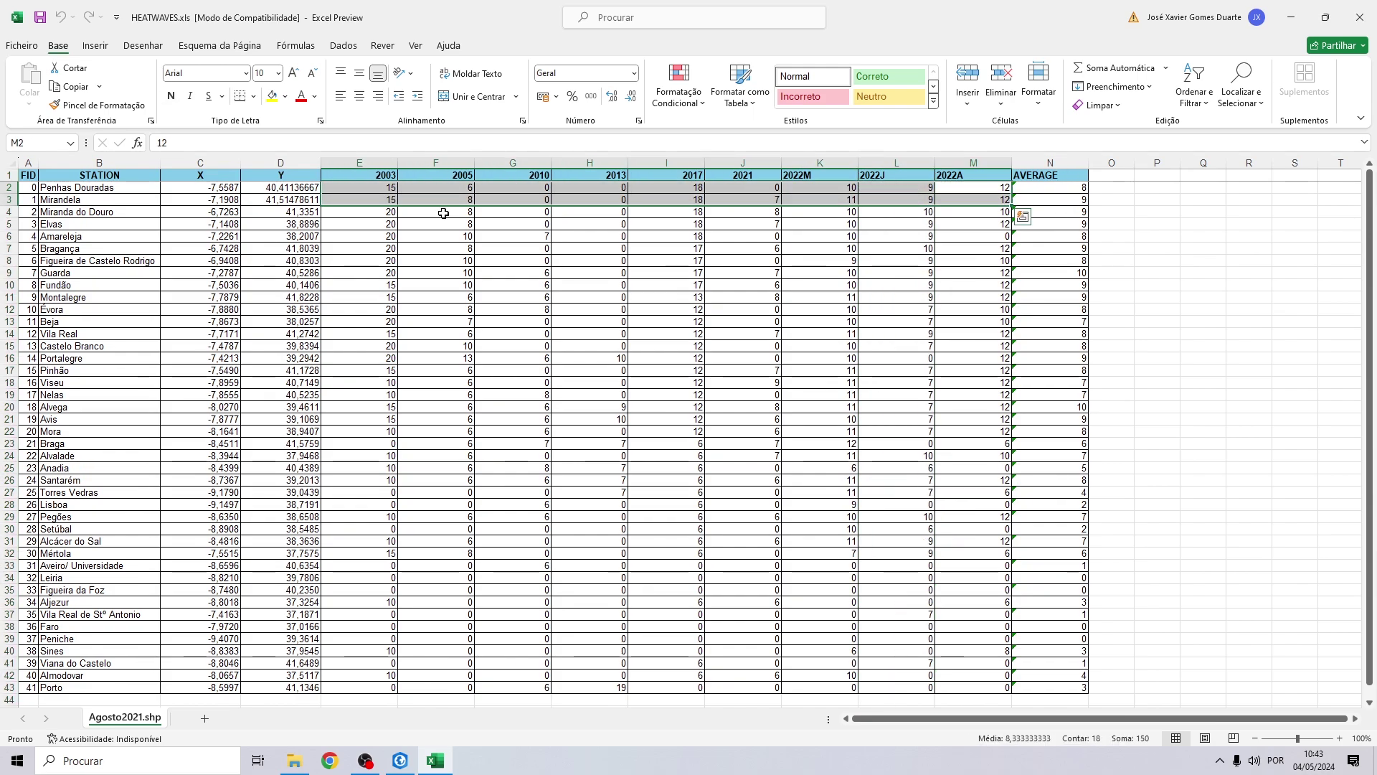
scroll(1058, 177, "down", 2)
scroll(1062, 193, "up", 1)
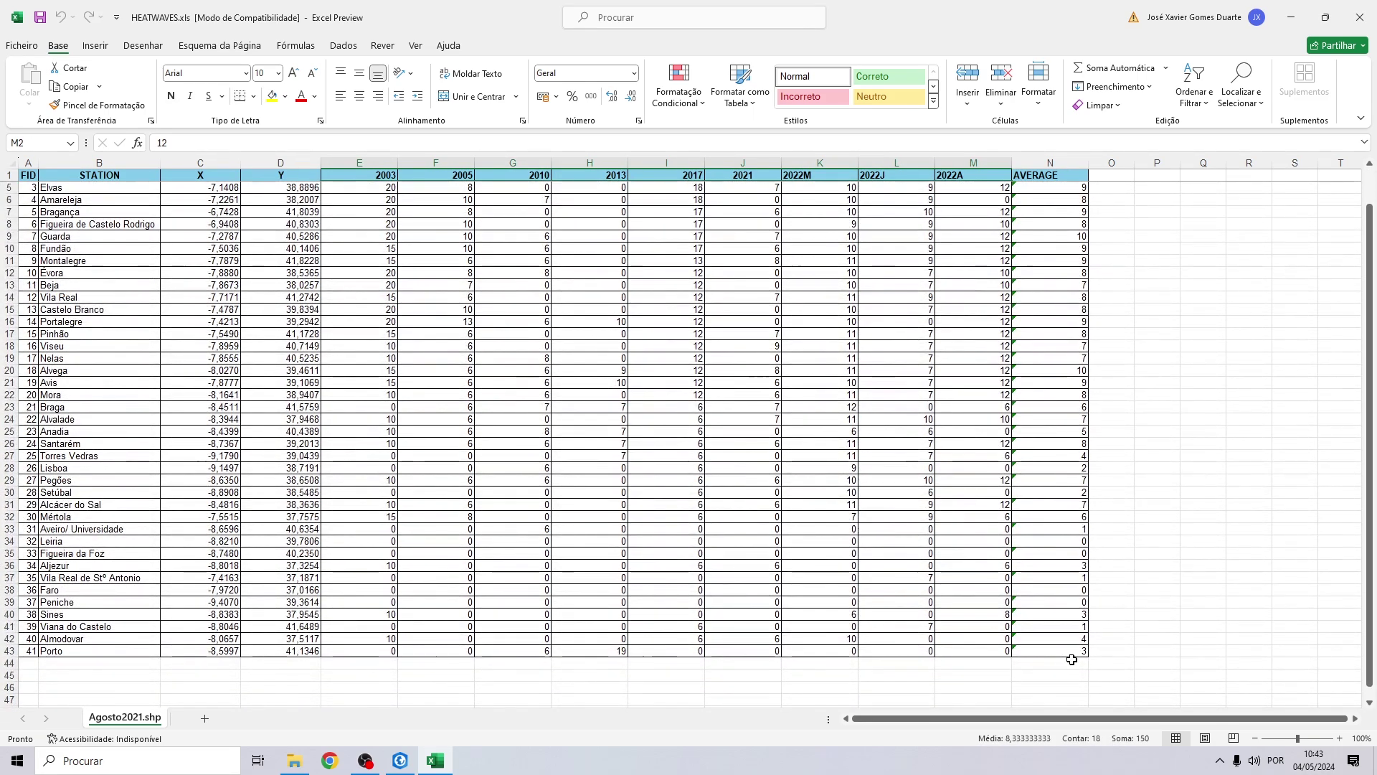
scroll(1083, 215, "up", 1)
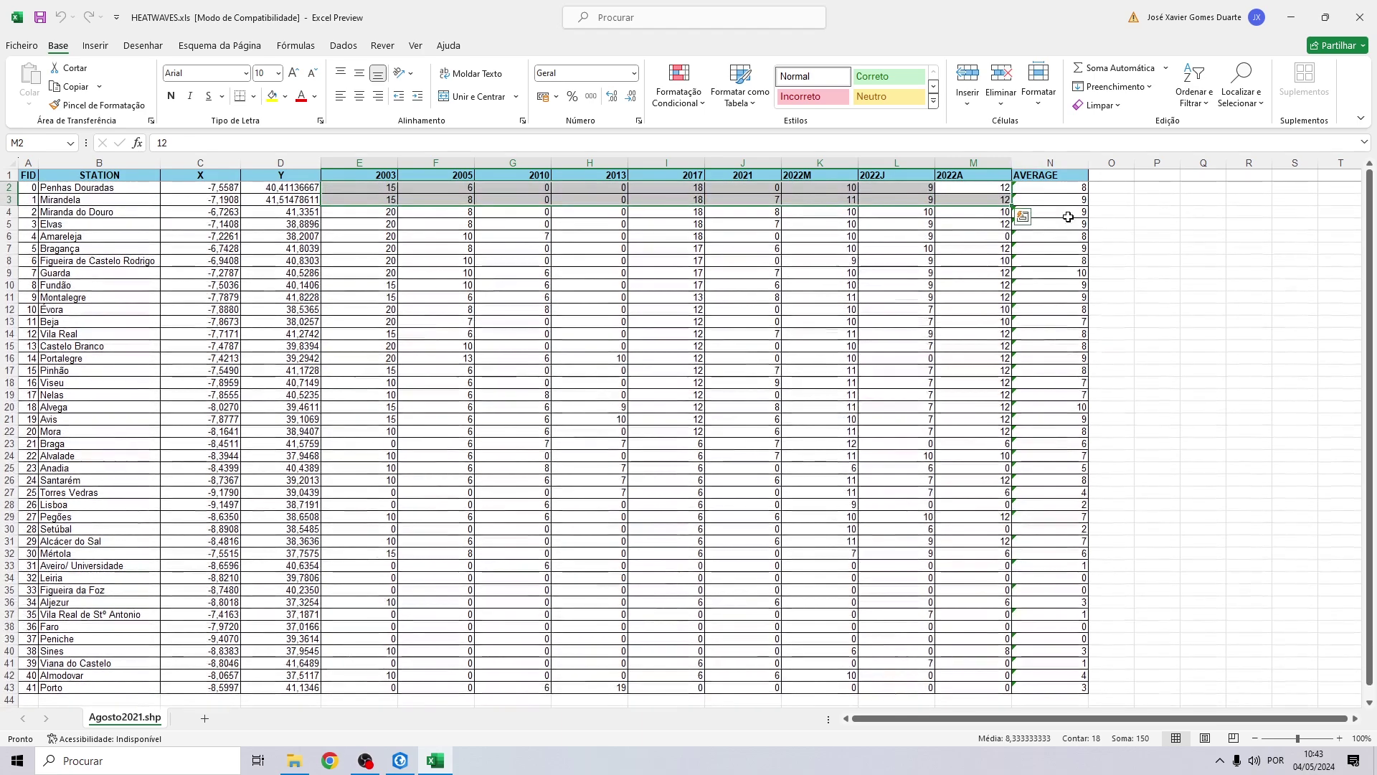
left_click(1054, 260)
left_click(1359, 16)
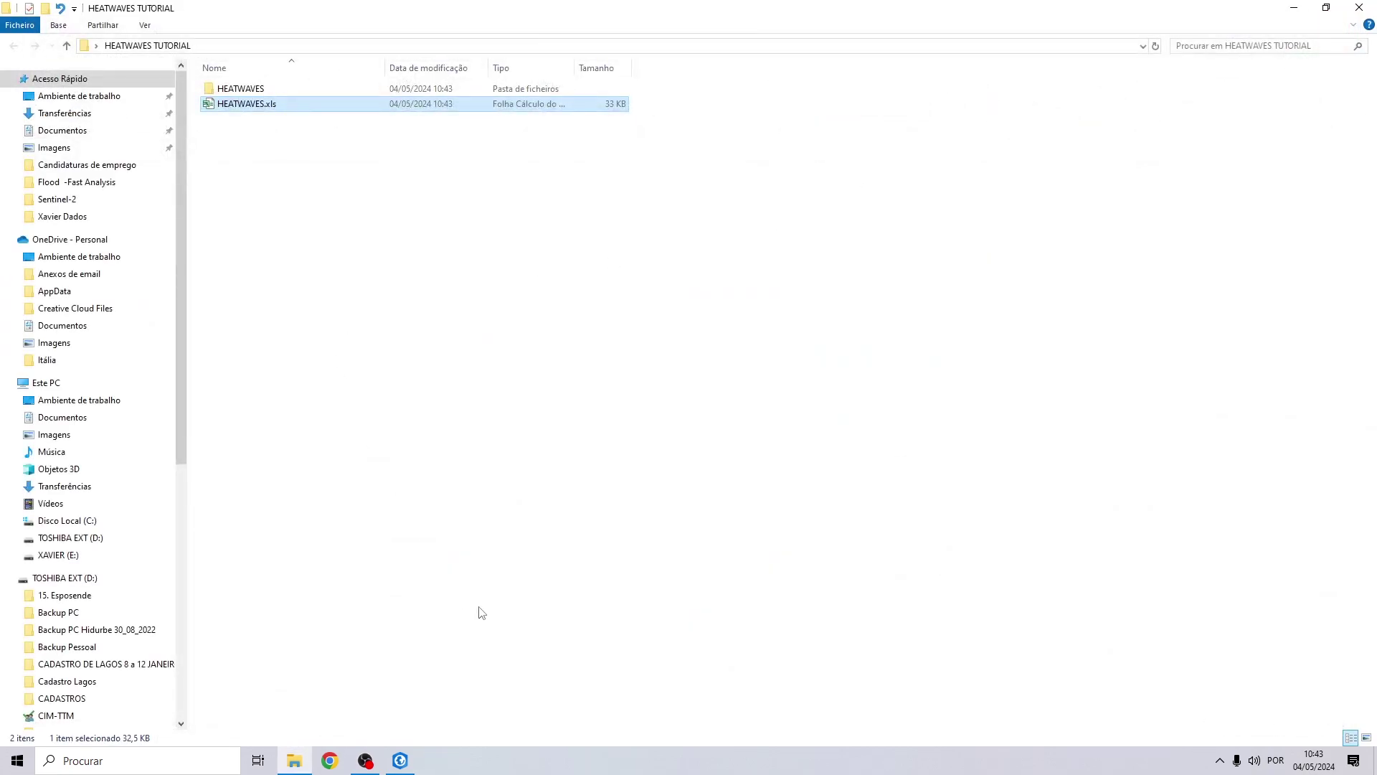
In ArcGIS Pro, use Map > Add Data to add HEATWAVES.xls's Agosto2021#shp$ sheet as a table
left_click(401, 762)
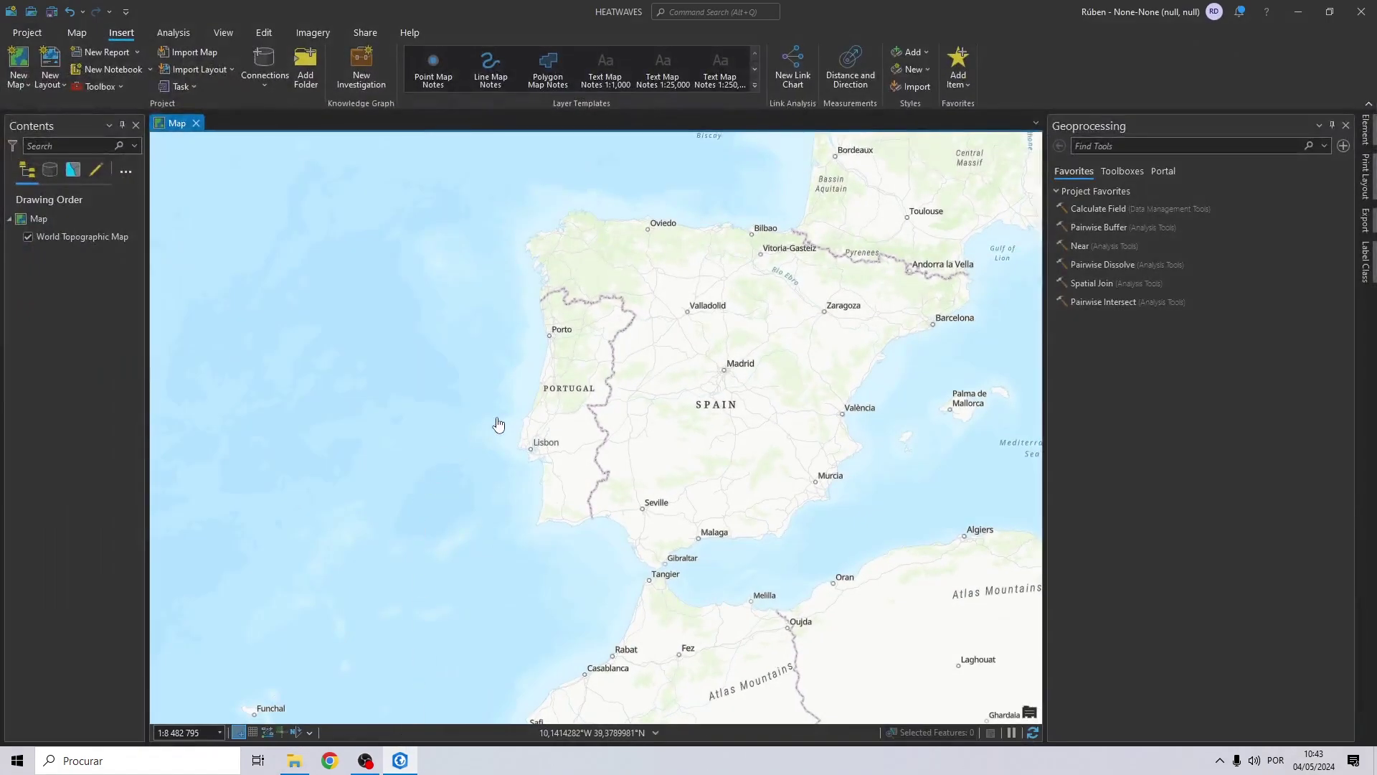
left_click(77, 33)
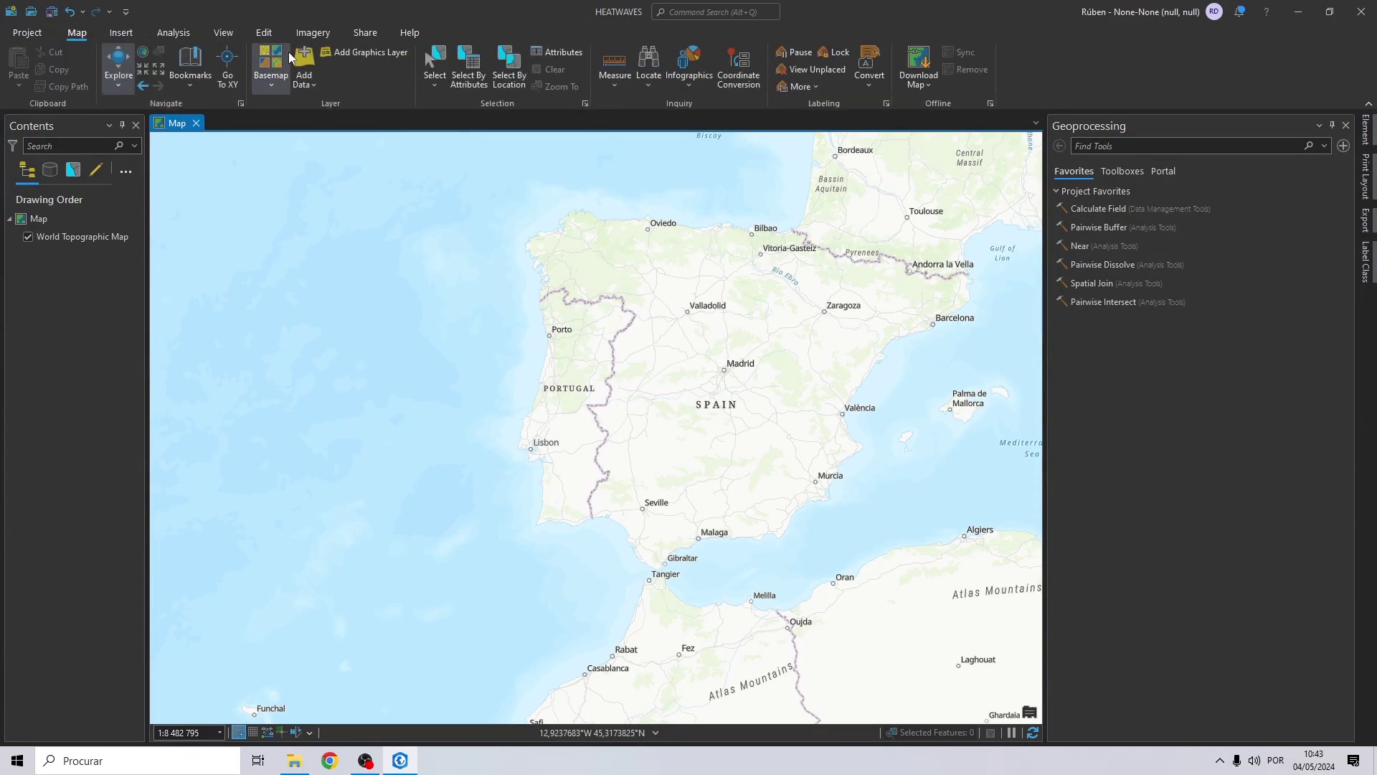
left_click(296, 60)
left_click(596, 266)
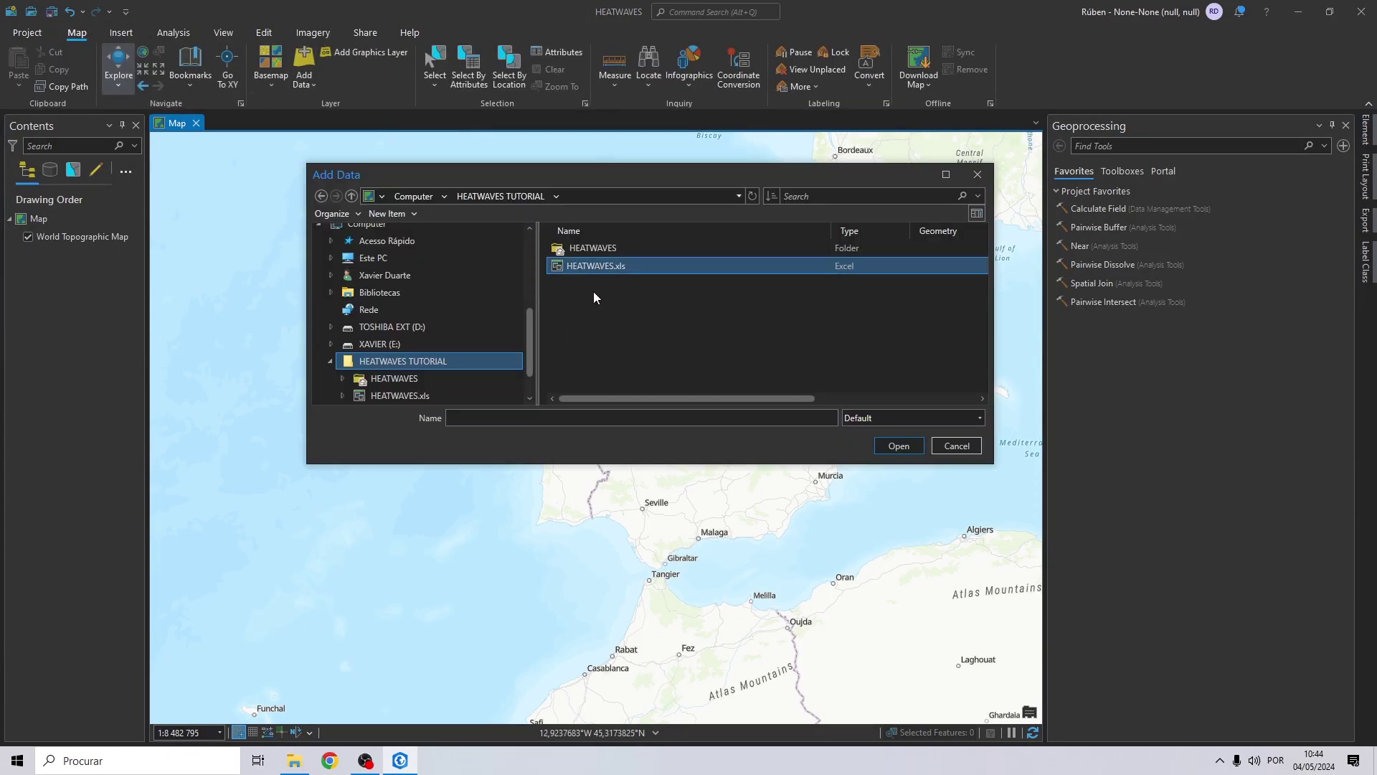
double_click(592, 268)
left_click(600, 248)
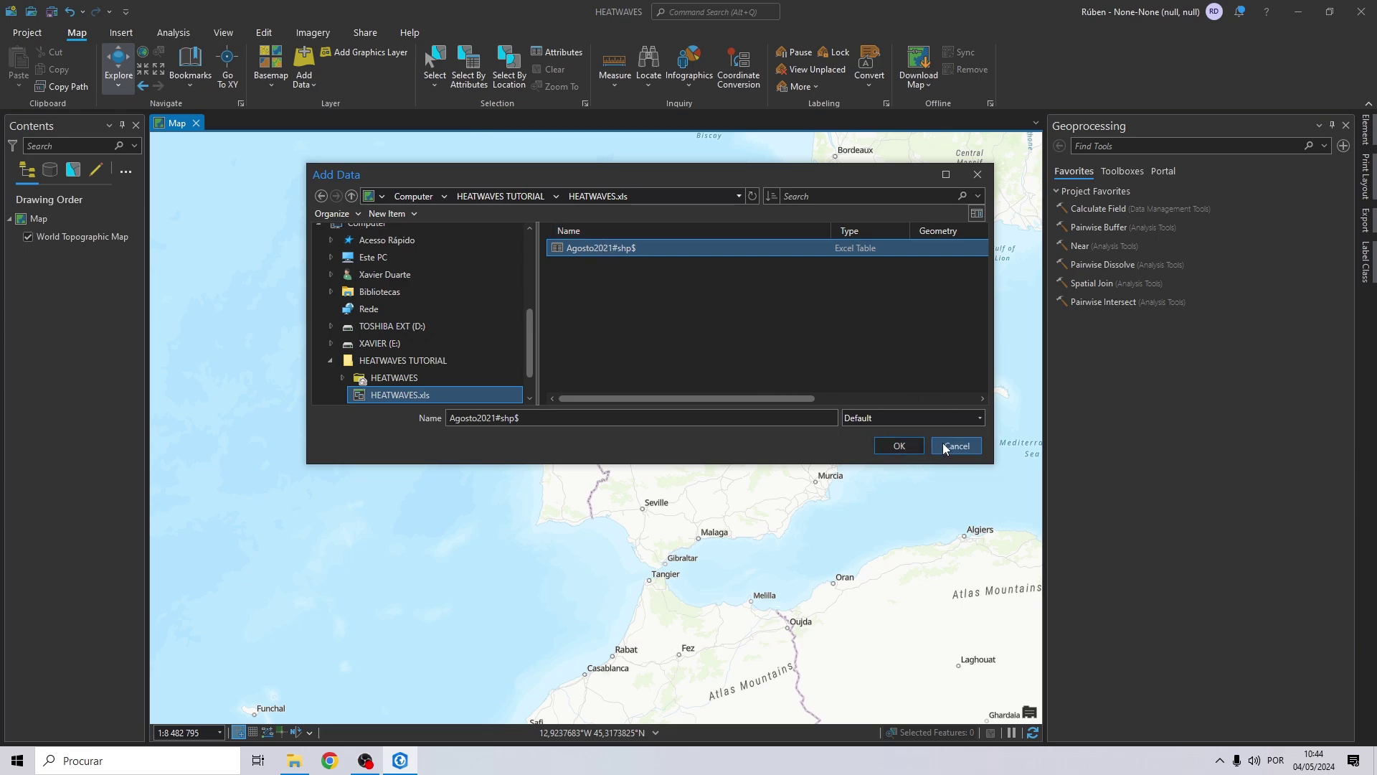
left_click(884, 446)
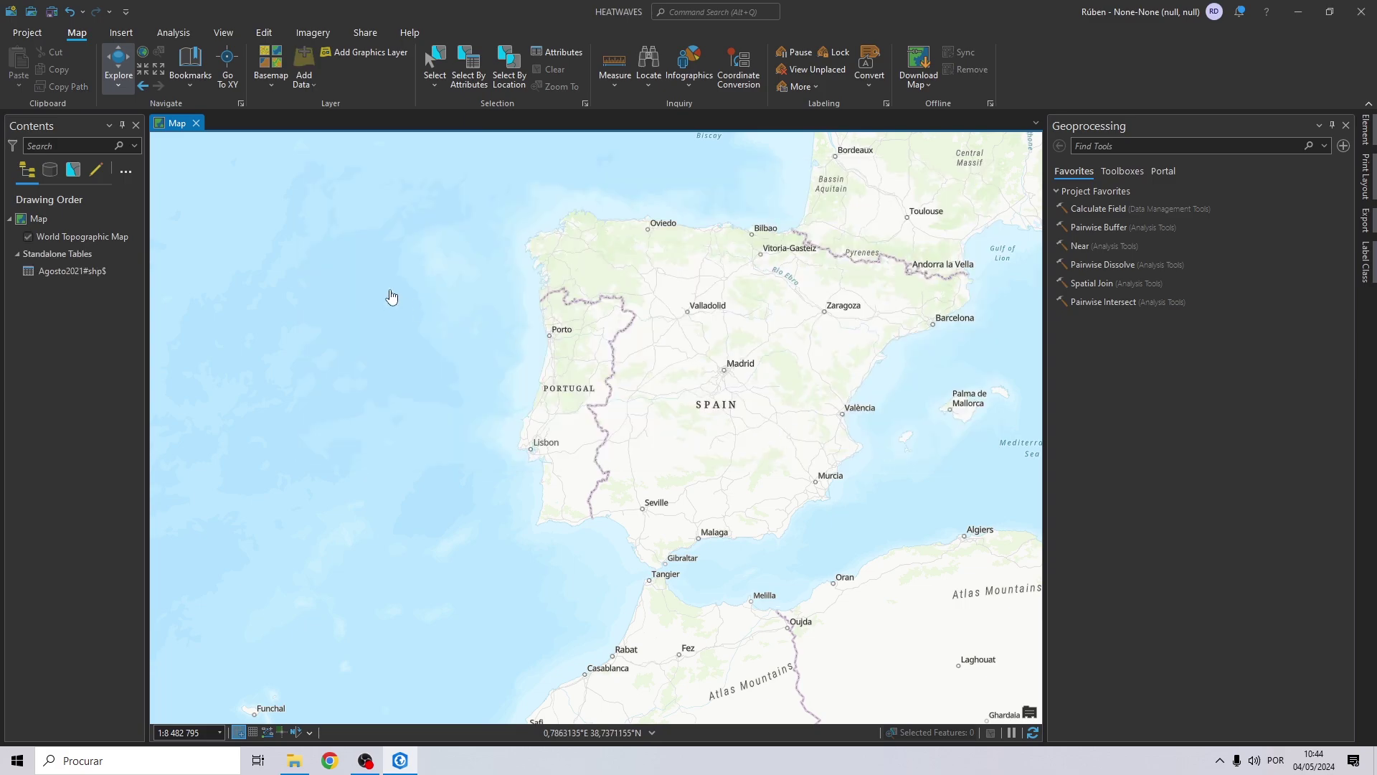
Open the Agosto2021#shp$ attribute table, scroll its 42 stations, select the AVERAGE column, then close it
left_click(70, 273)
right_click(71, 273)
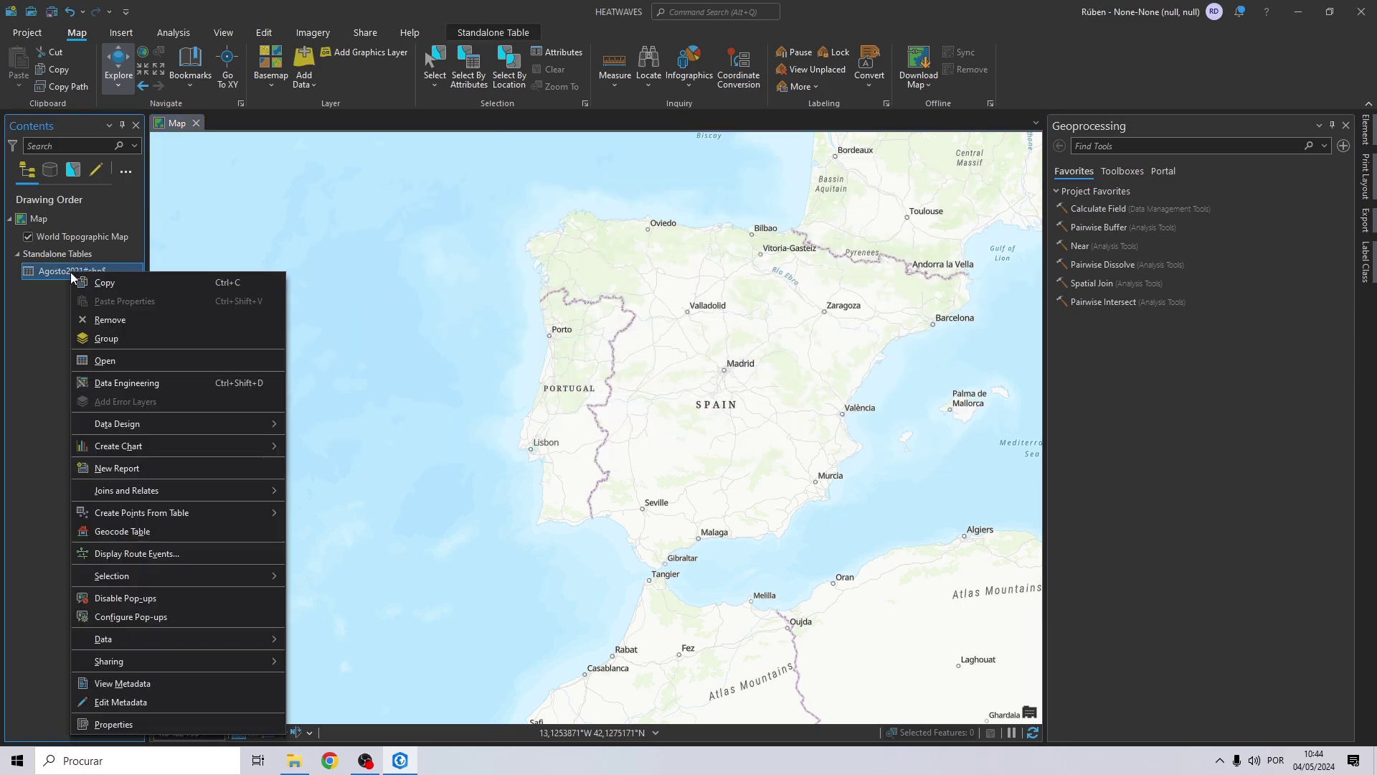
left_click(104, 361)
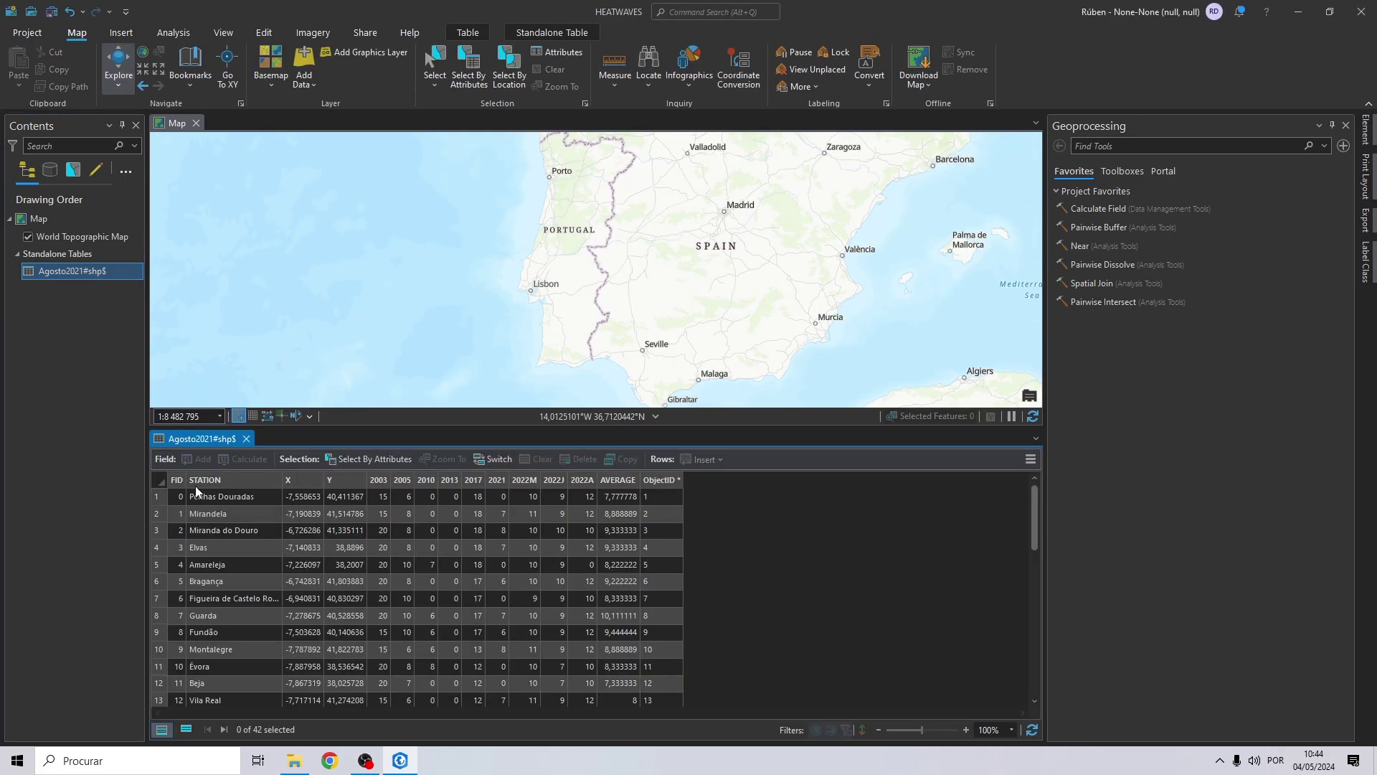
scroll(638, 518, "down", 8)
scroll(618, 635, "up", 8)
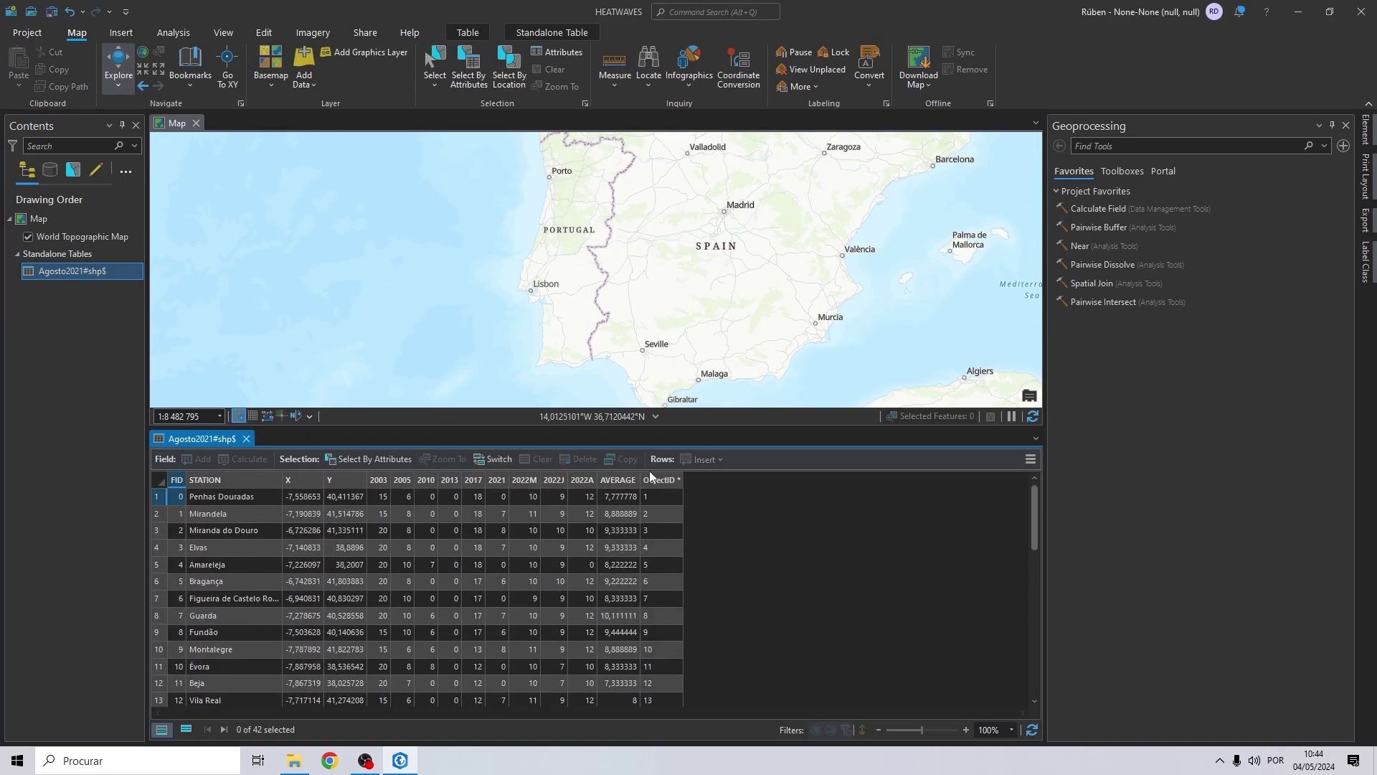
scroll(570, 644, "down", 3)
scroll(570, 644, "down", 7)
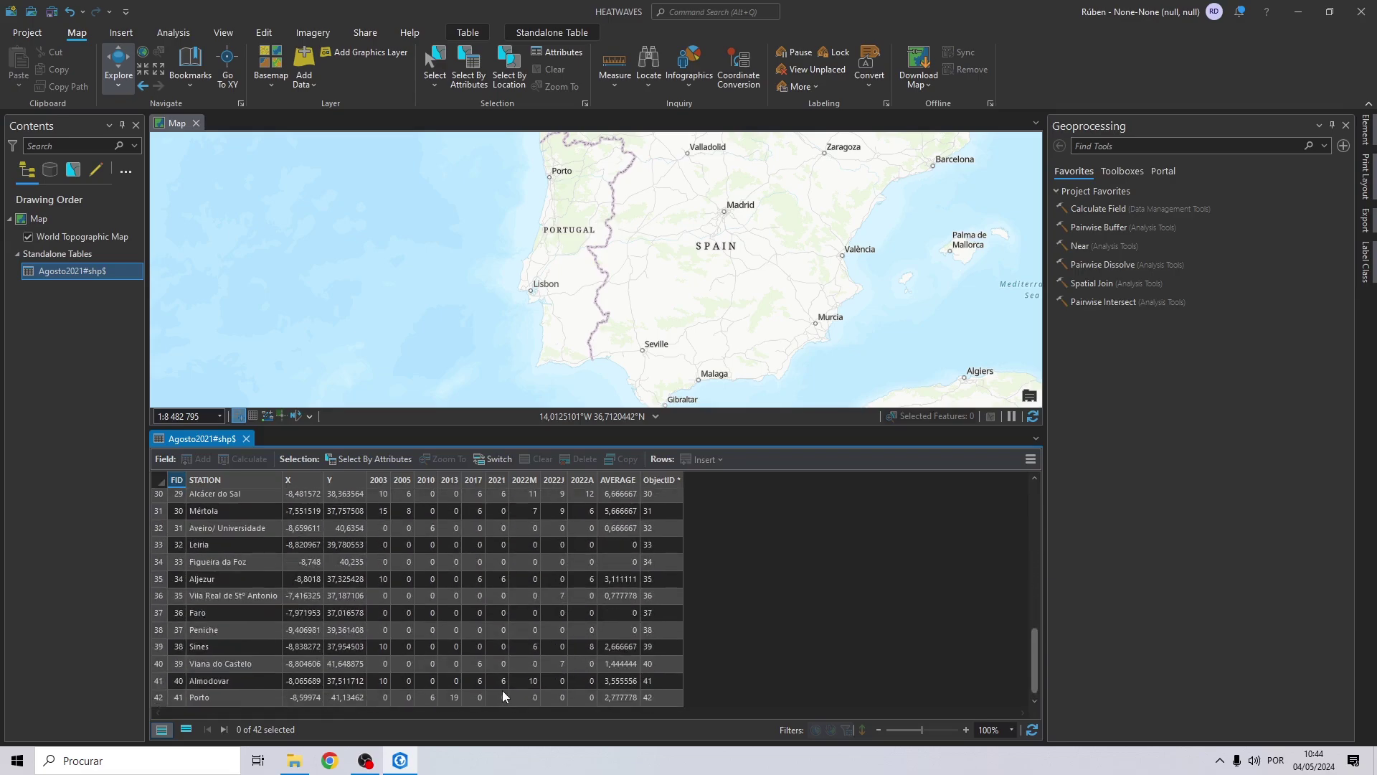
scroll(608, 697, "up", 10)
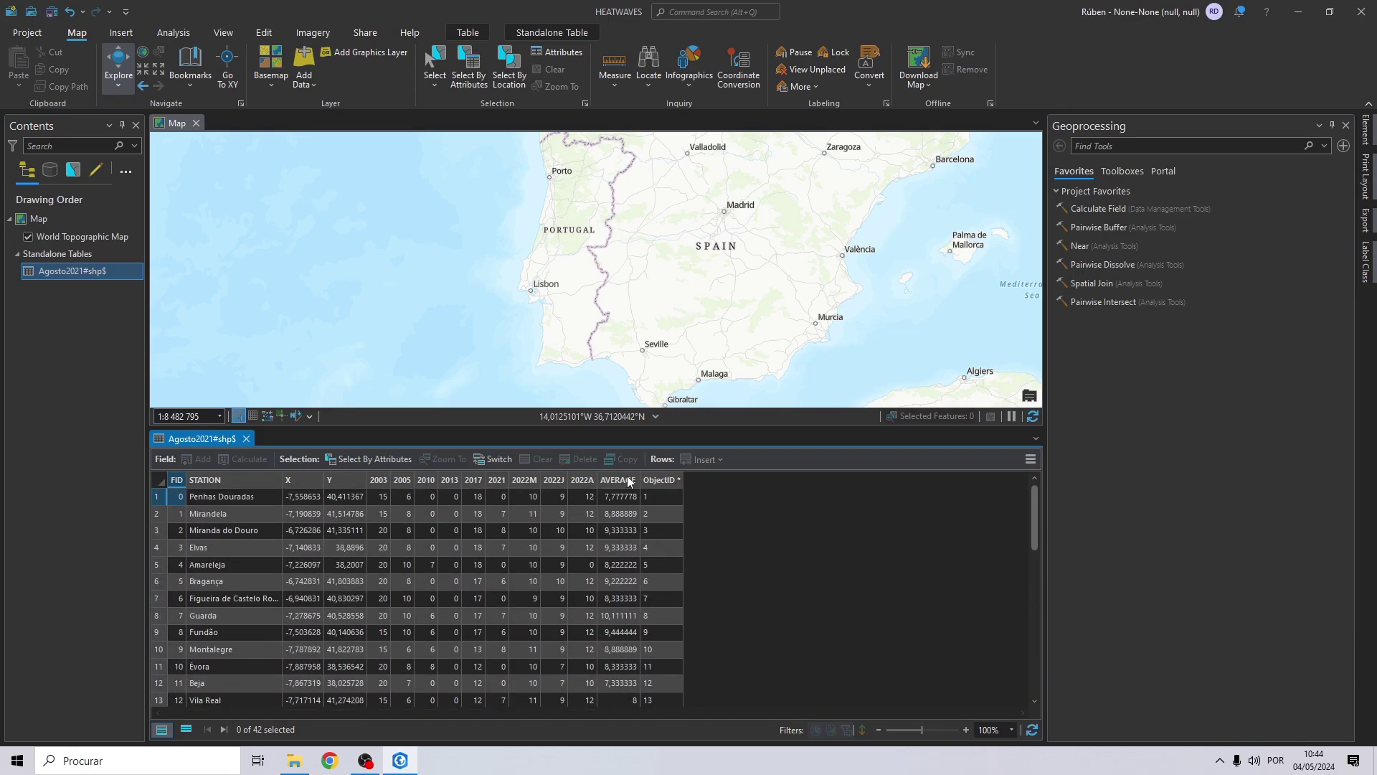
left_click(628, 480)
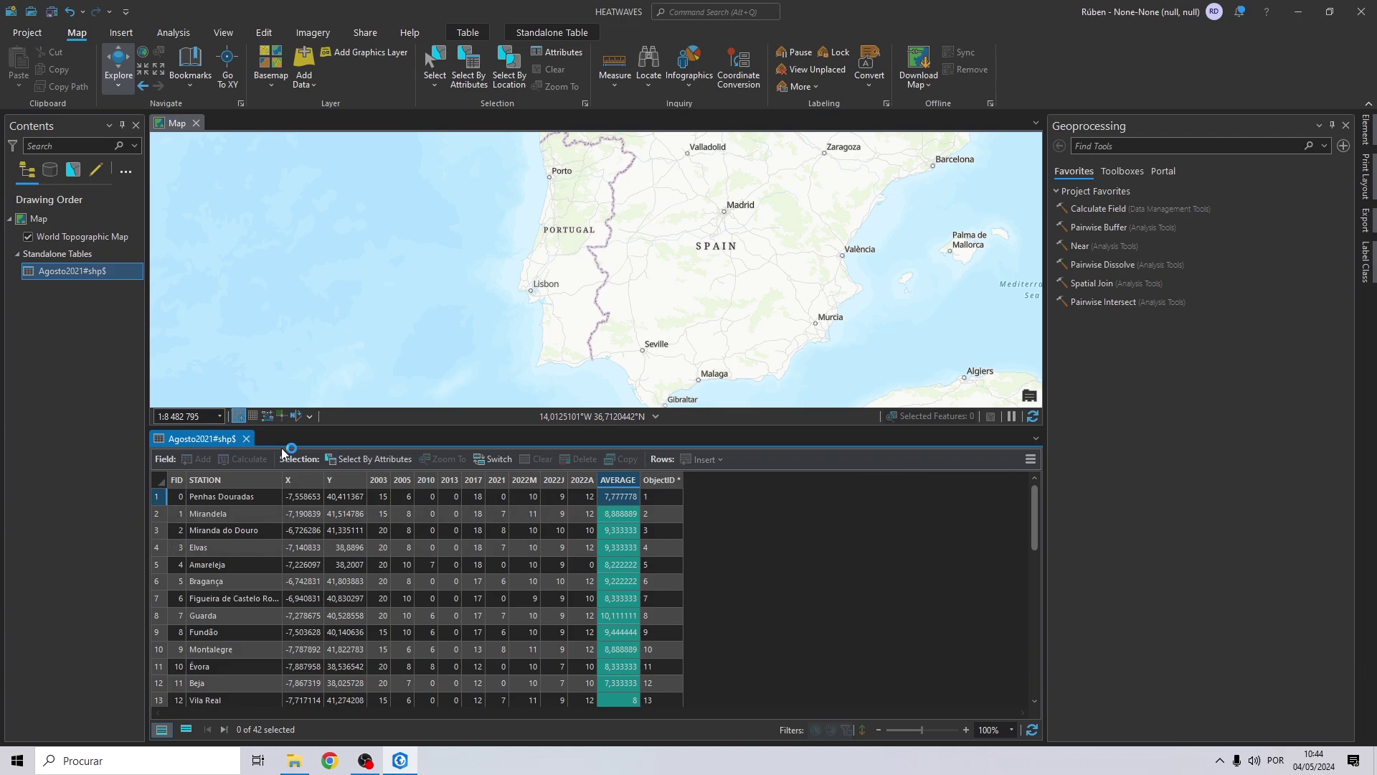
left_click(246, 438)
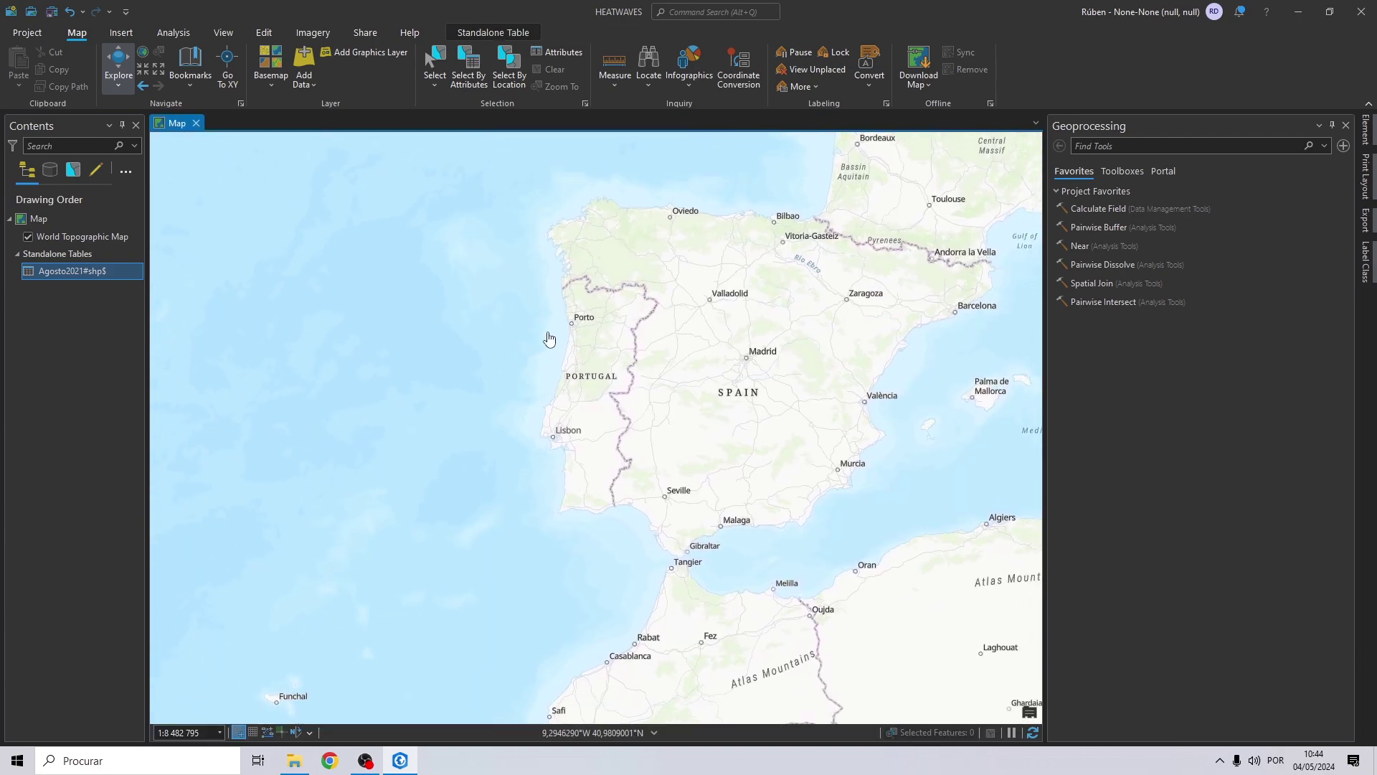
Launch XY Table To Point from the Agosto2021#shp$ table's Create Points From Table menu
right_click(86, 280)
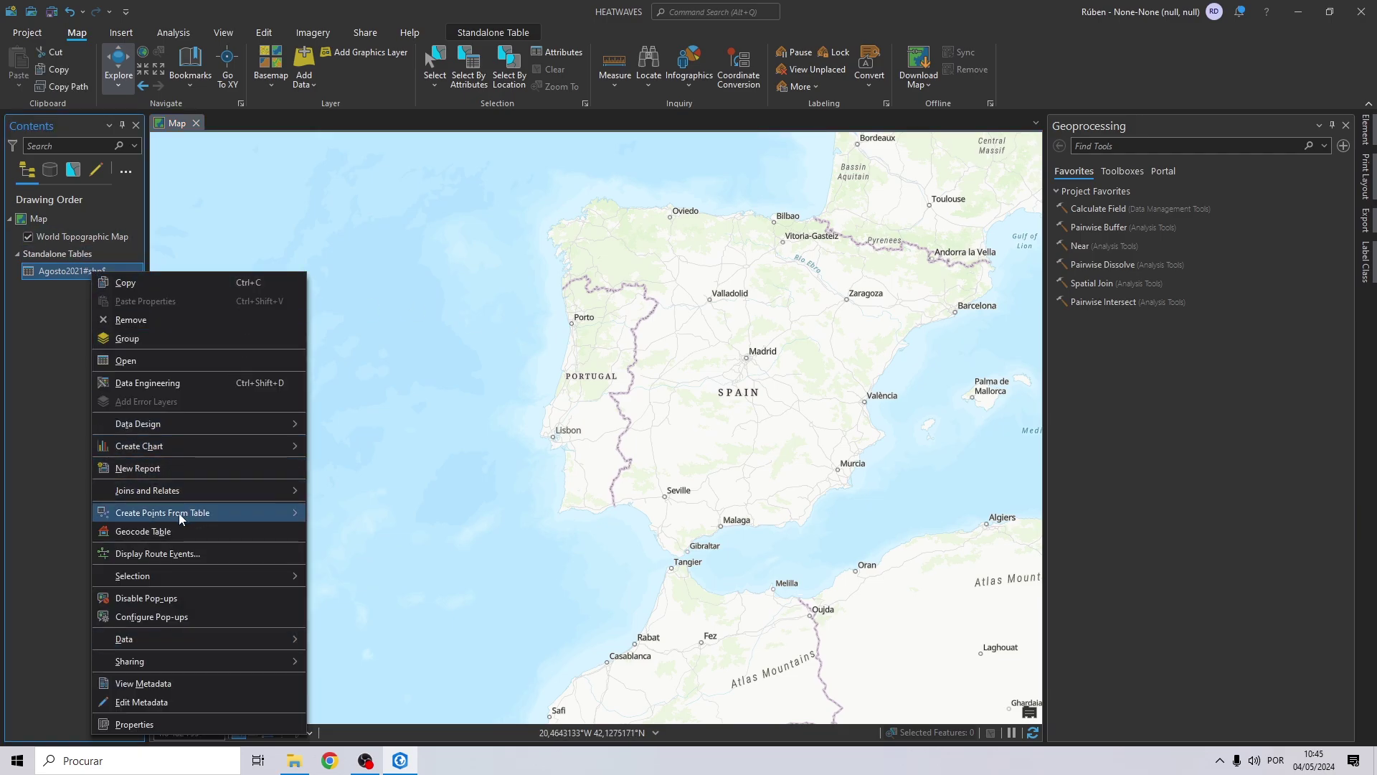
mouse_move(179, 514)
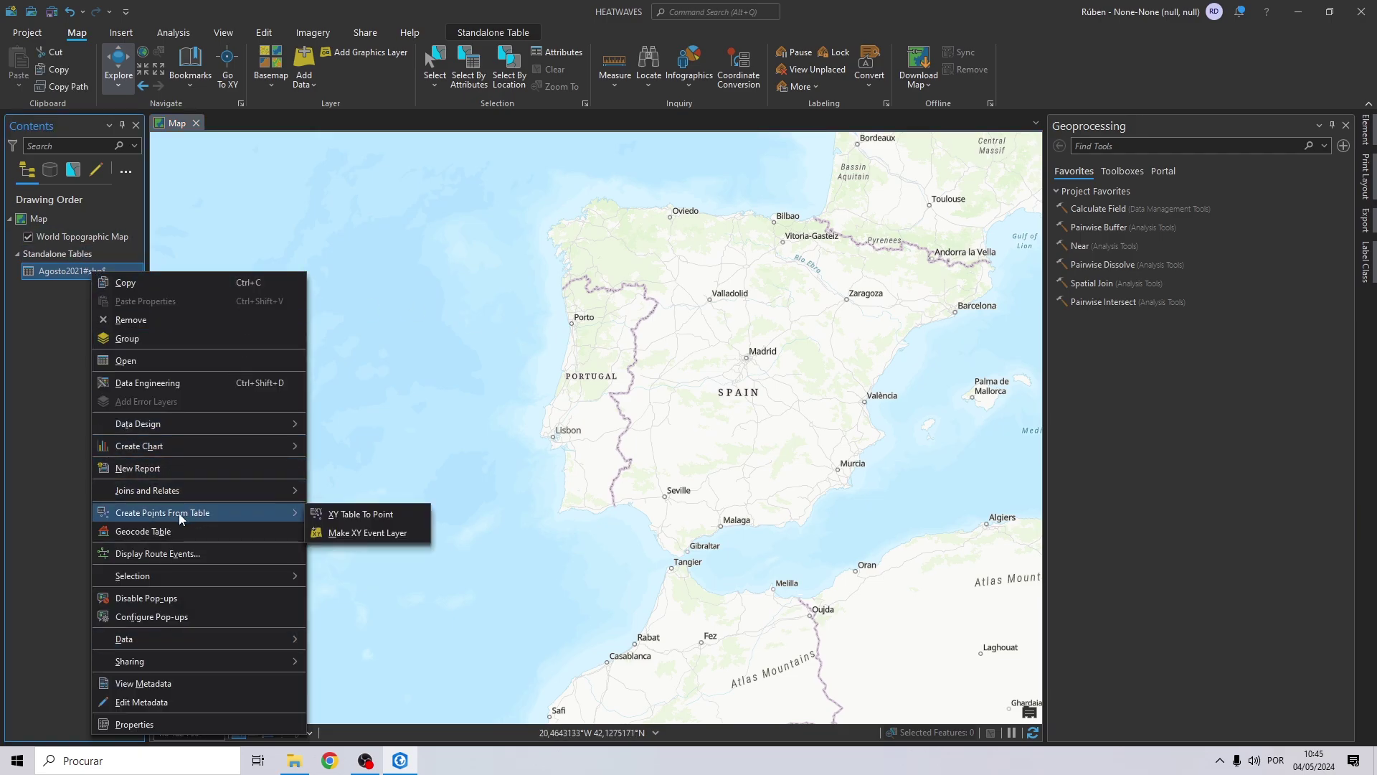
left_click(344, 516)
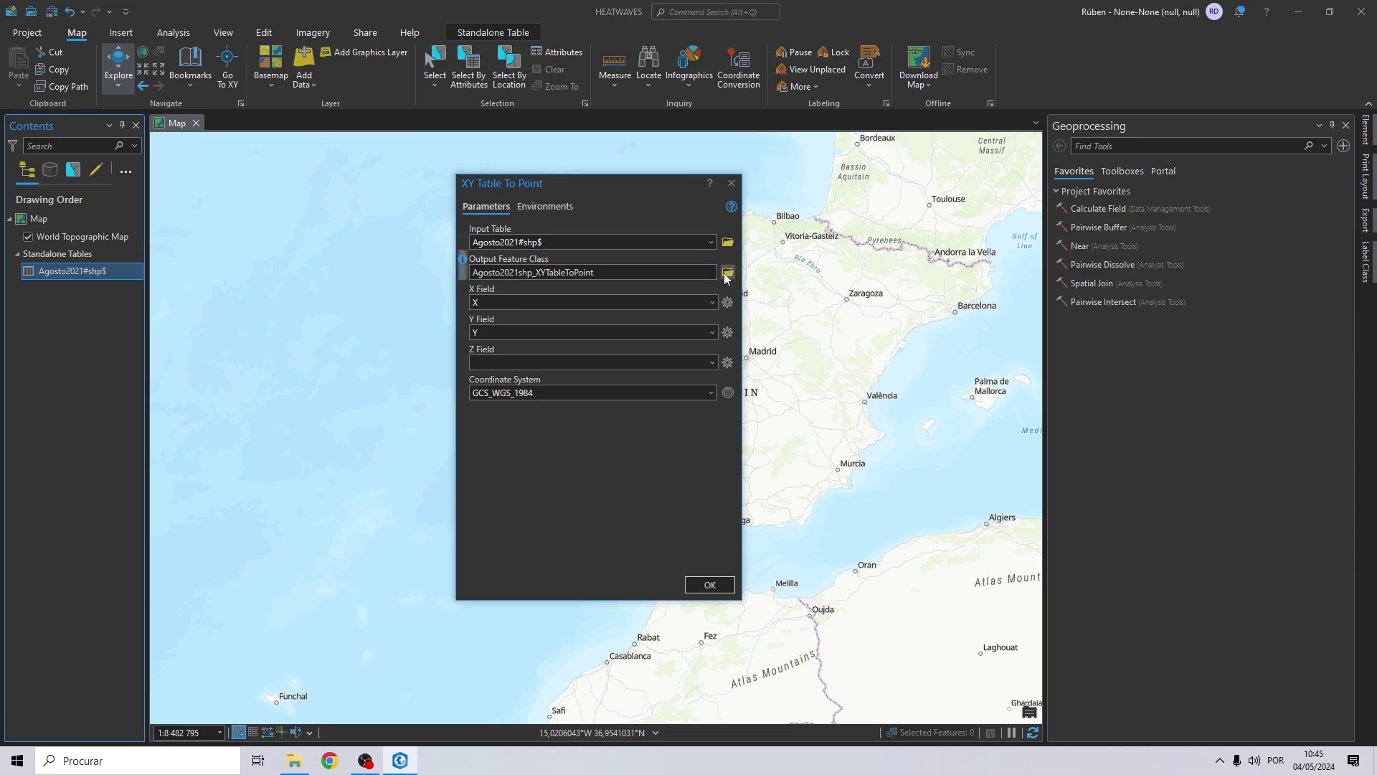
Set the output feature class to HEATWAVES_SHP.shp in the desktop's HEATWAVES TUTORIAL folder
left_click(727, 273)
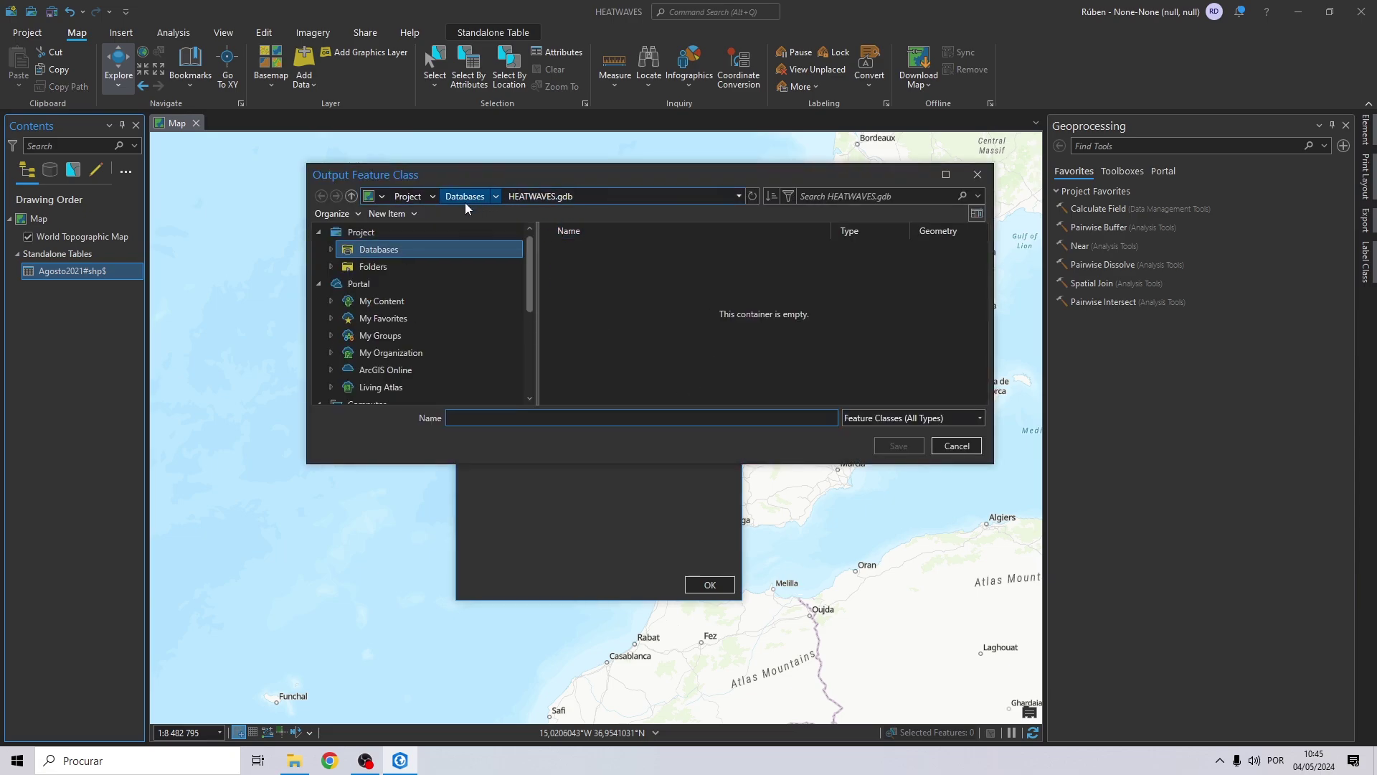
left_click(394, 270)
scroll(453, 289, "down", 3)
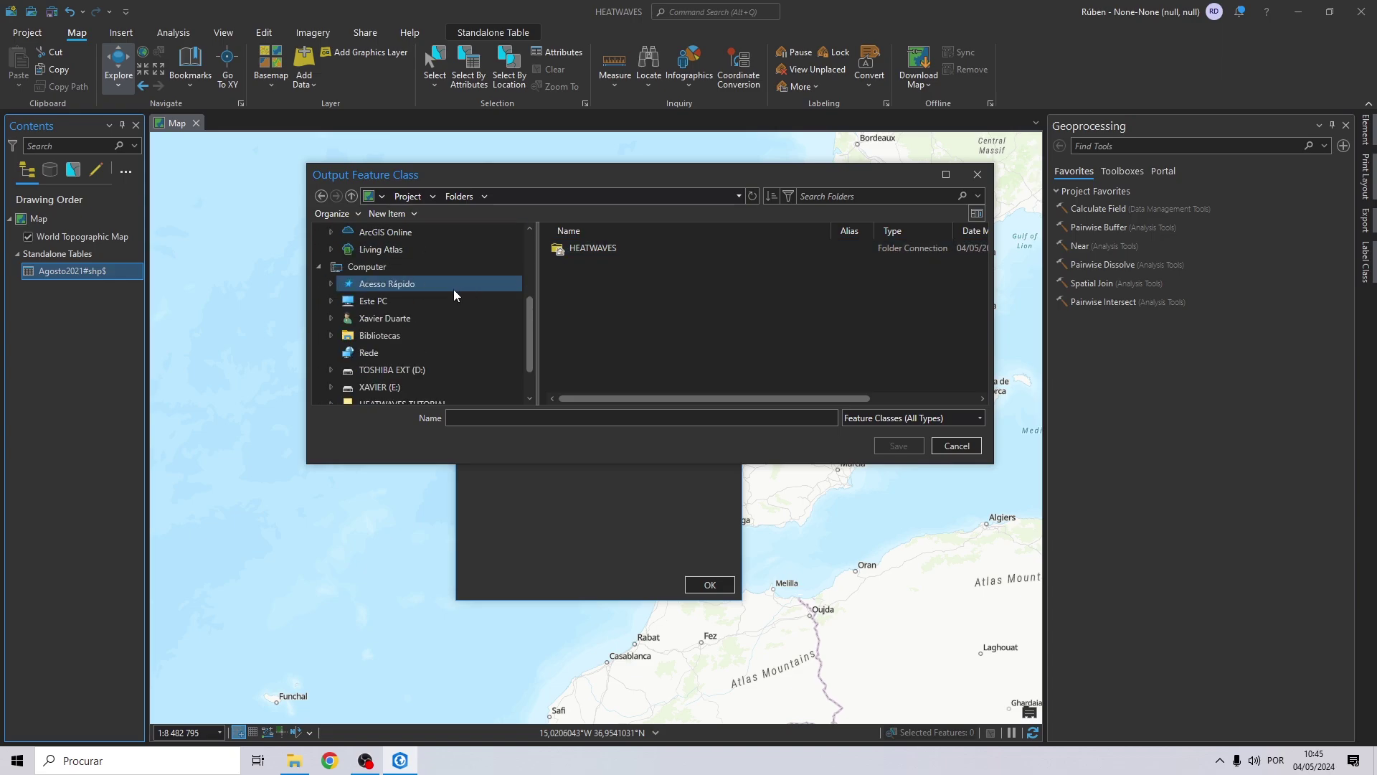
left_click(389, 300)
left_click(592, 248)
double_click(592, 248)
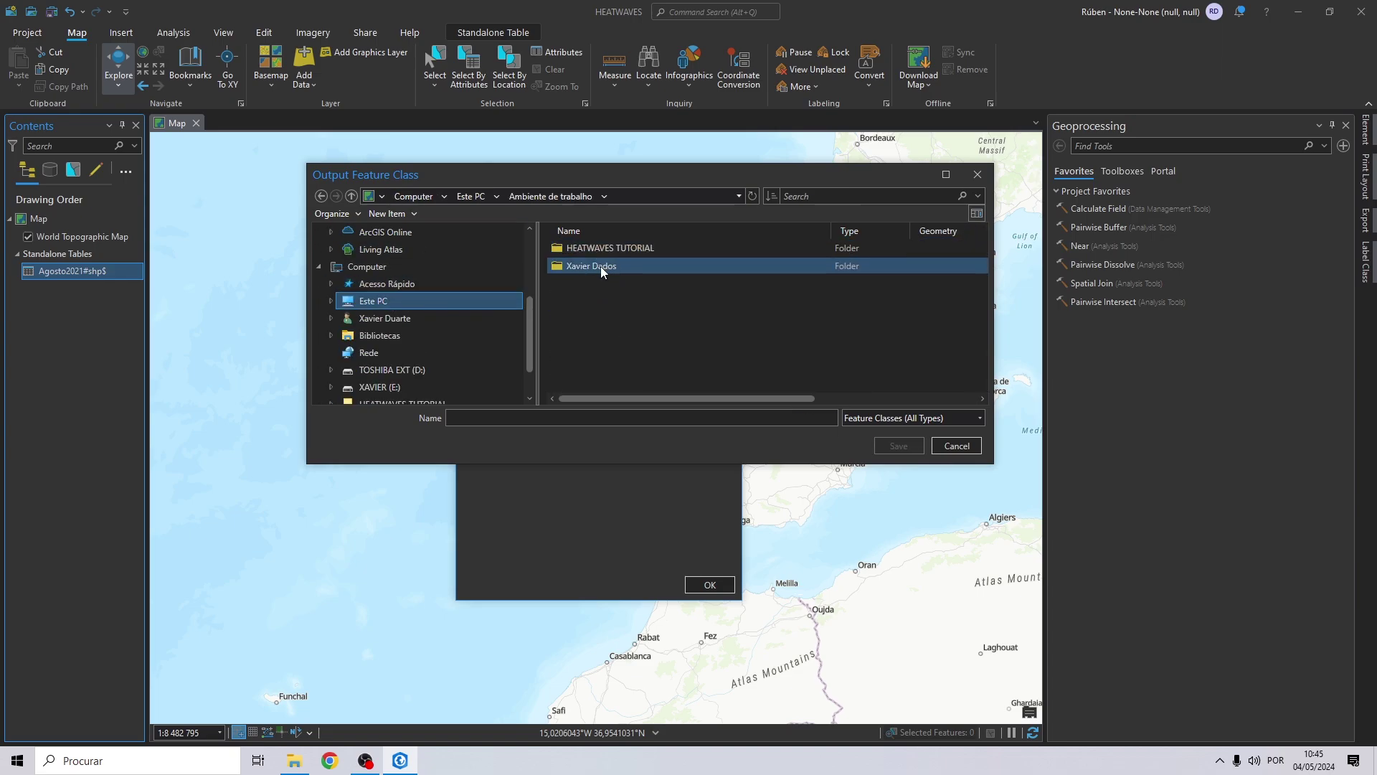
double_click(587, 246)
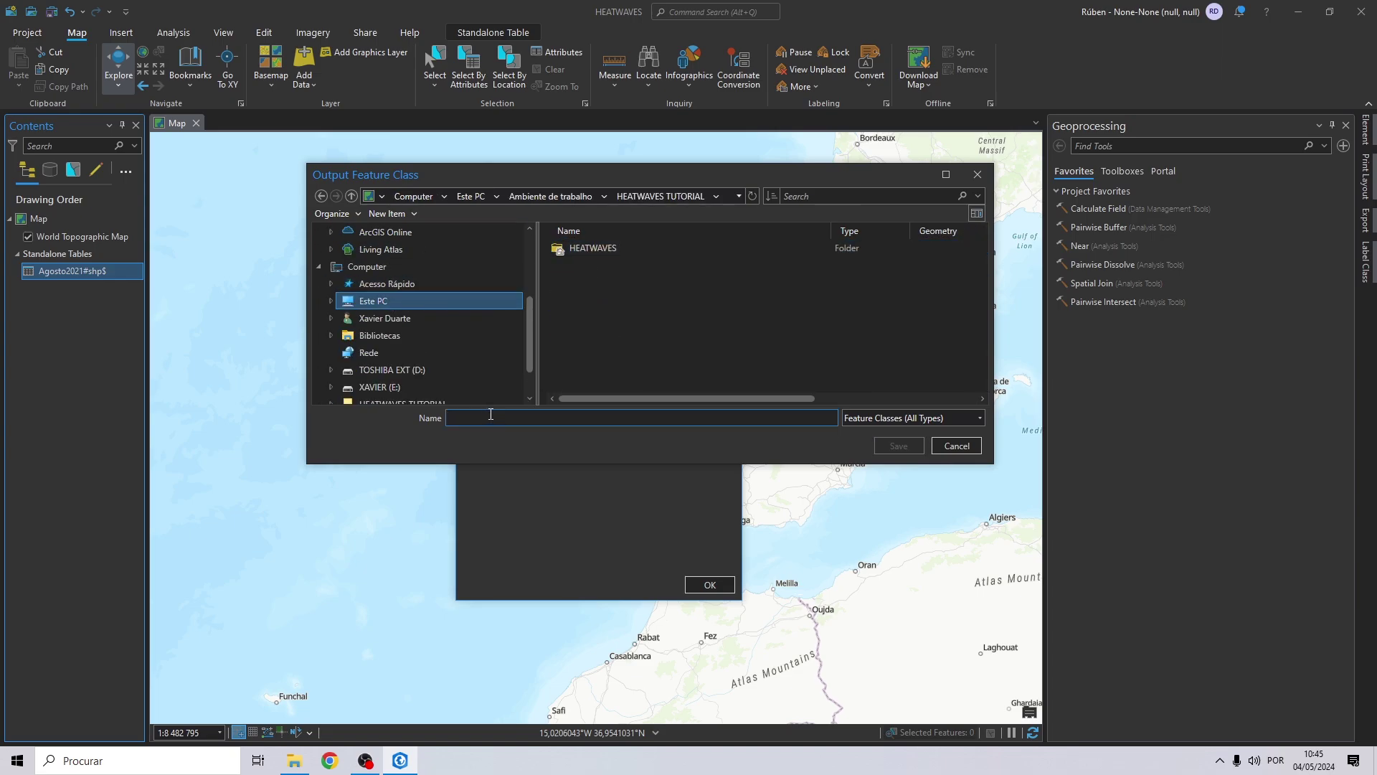
type("HEATWAV")
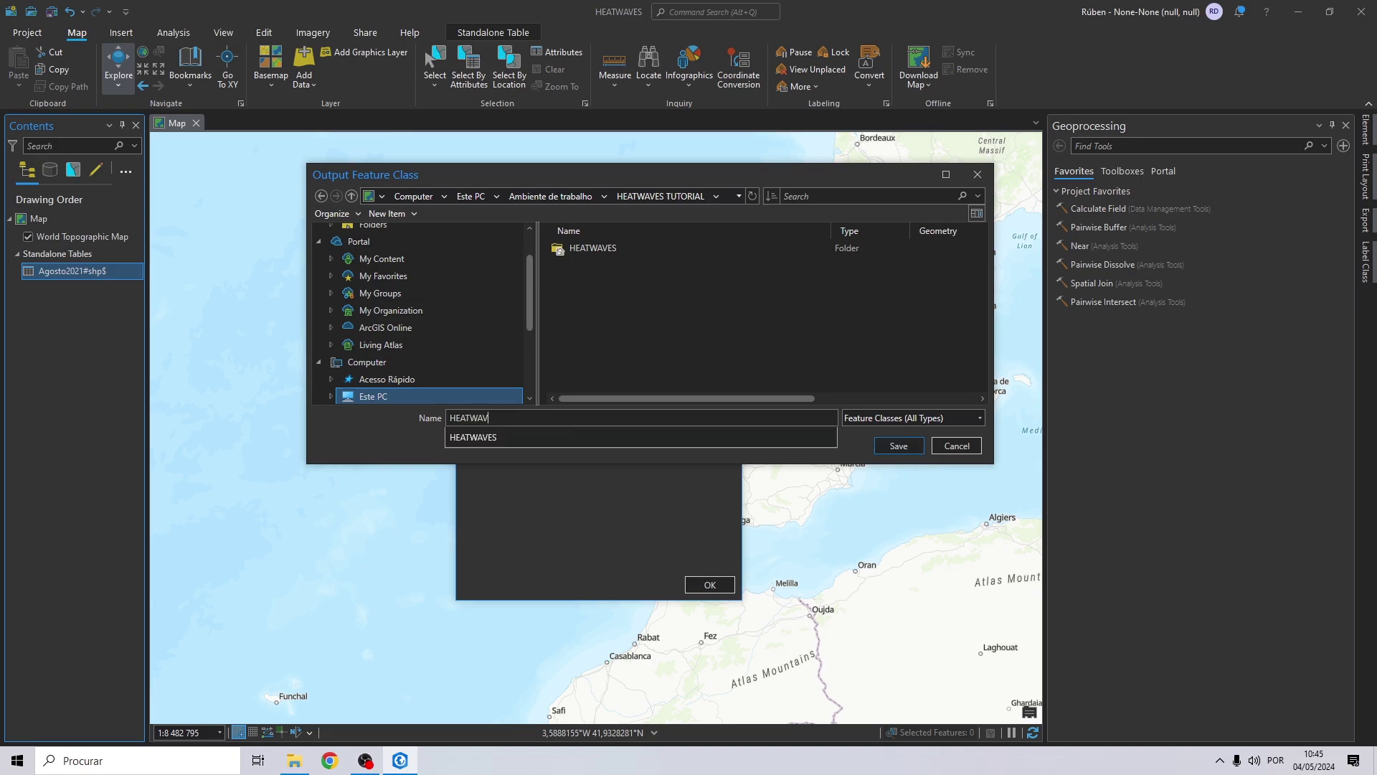
type("ES_SHP")
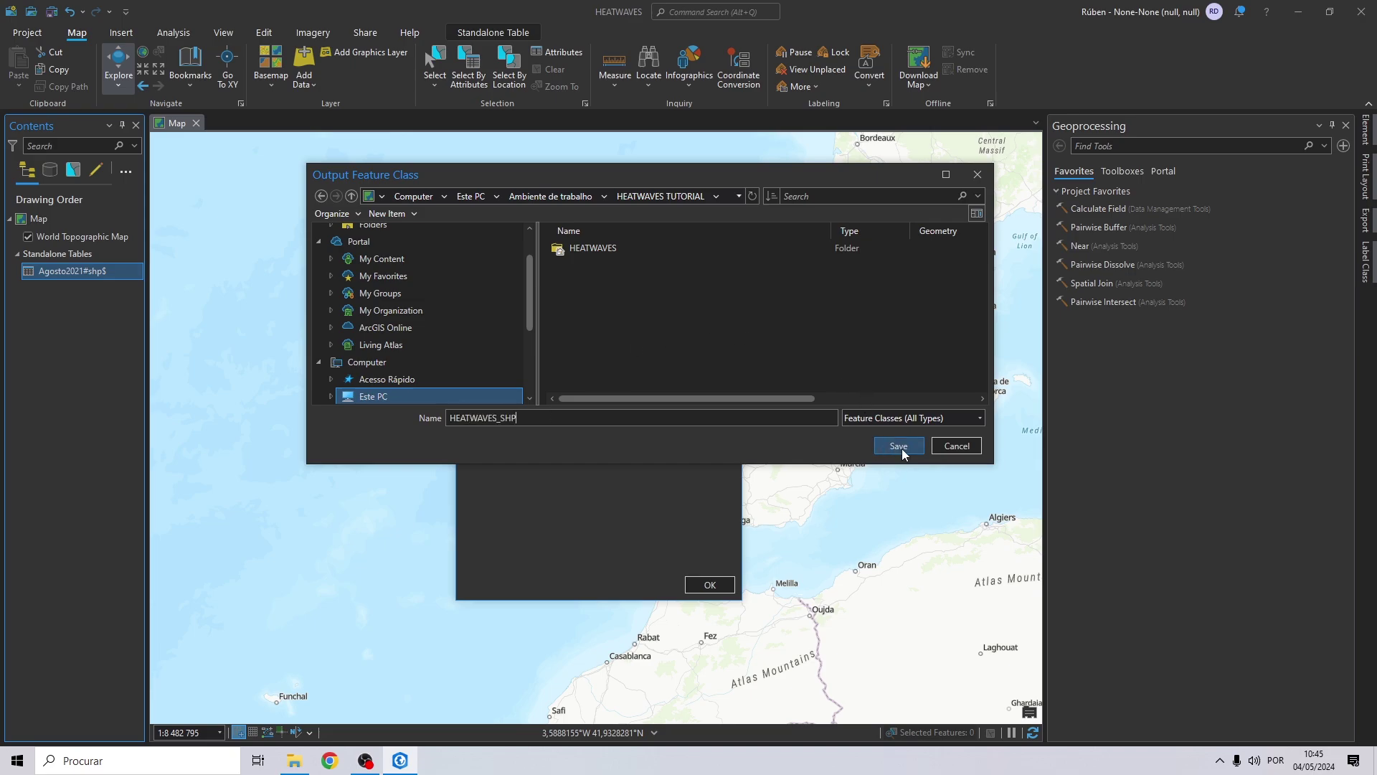
left_click(902, 449)
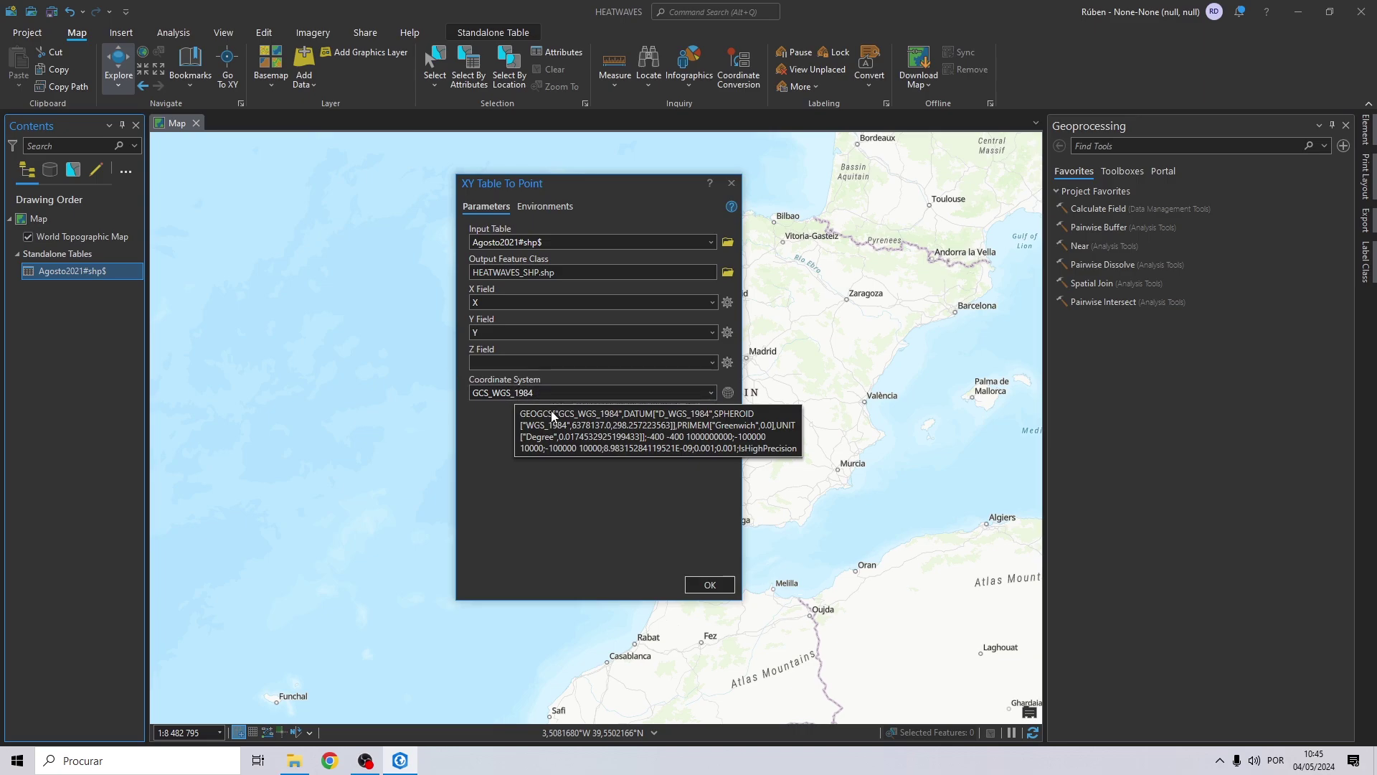
Set the Output Coordinate System environment to ETRS 1989 Portugal TM06 and run XY Table To Point
left_click(541, 208)
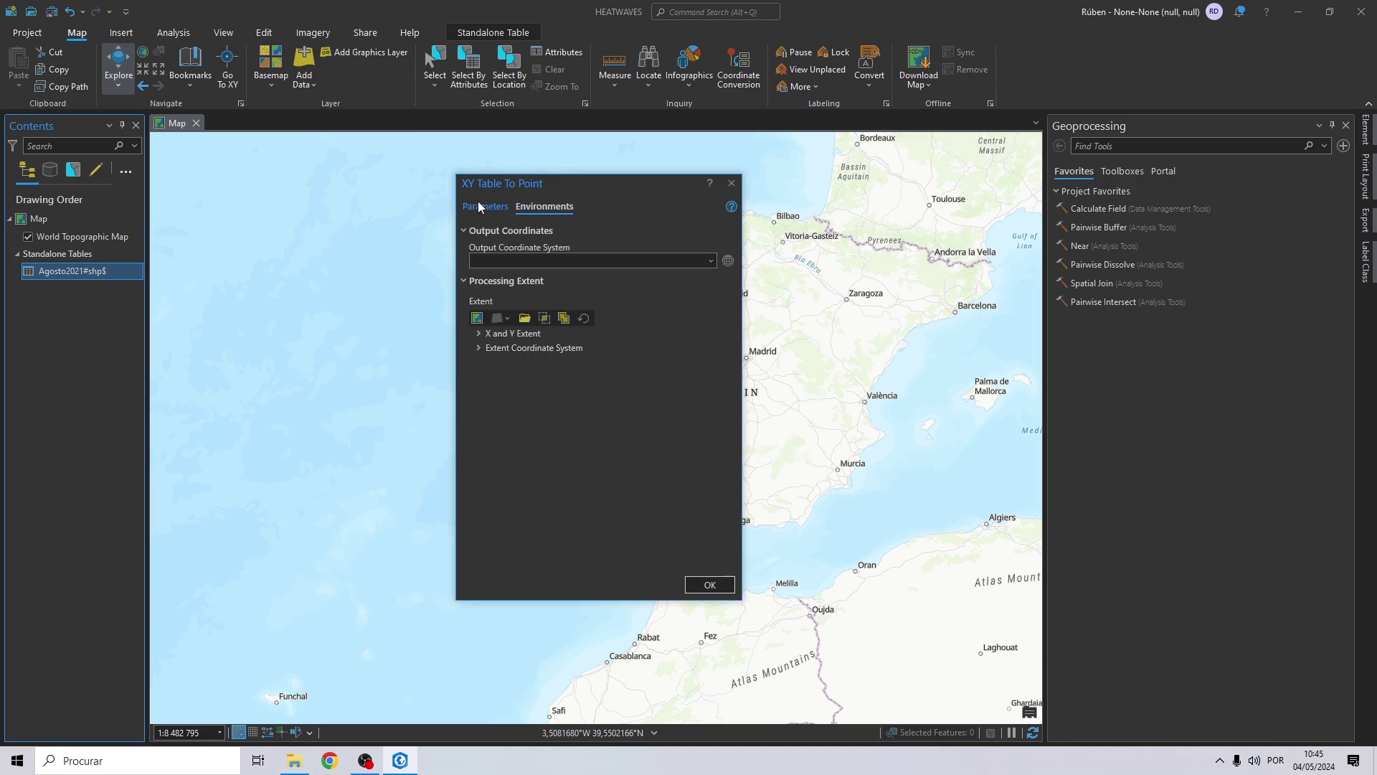
left_click(710, 261)
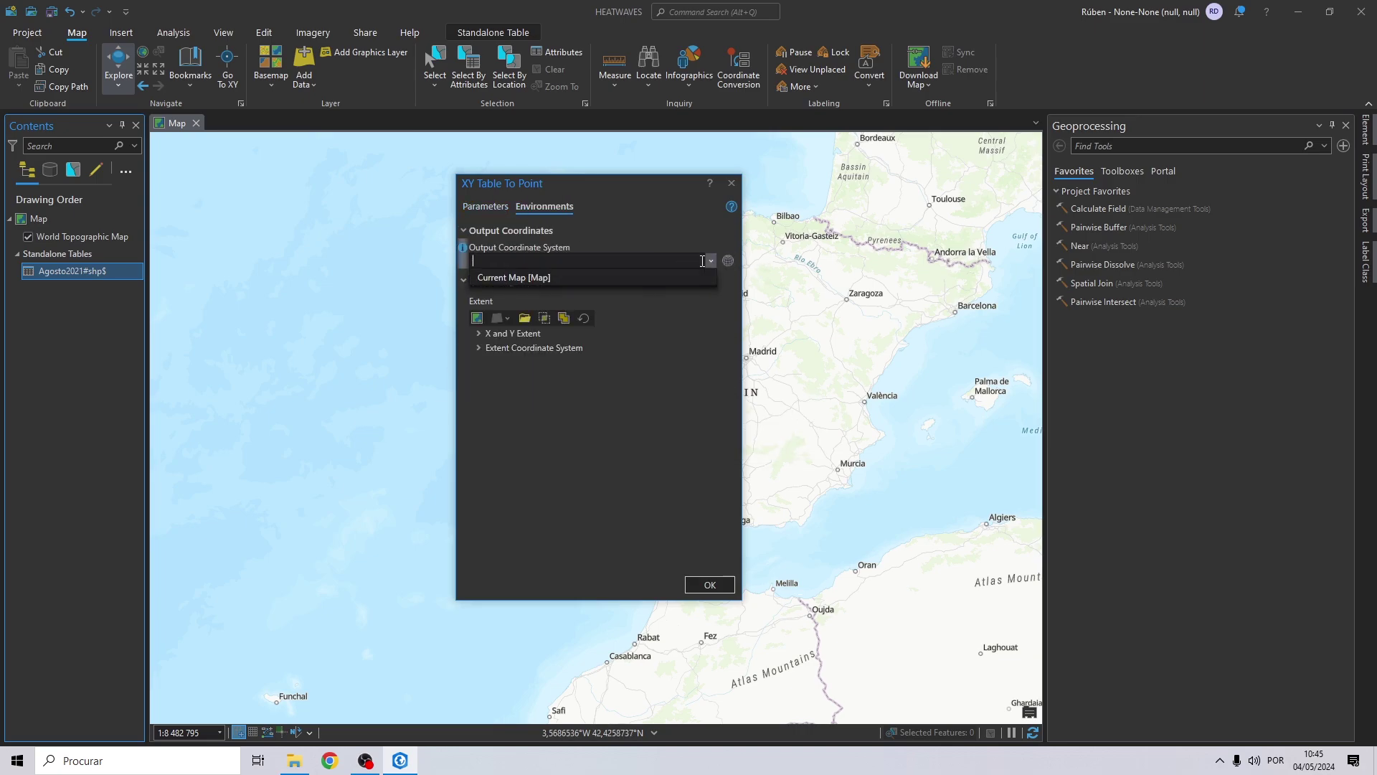
left_click(545, 280)
left_click(728, 261)
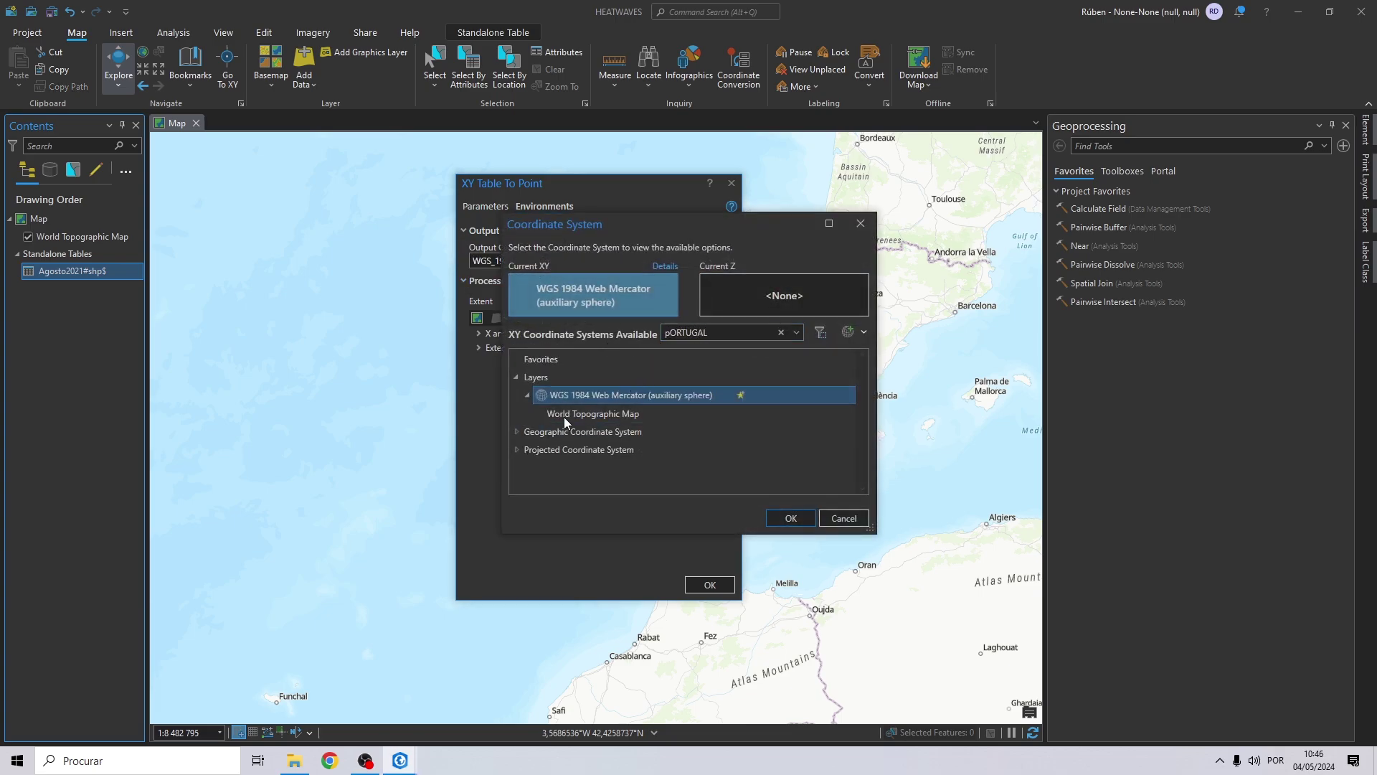
key("Return")
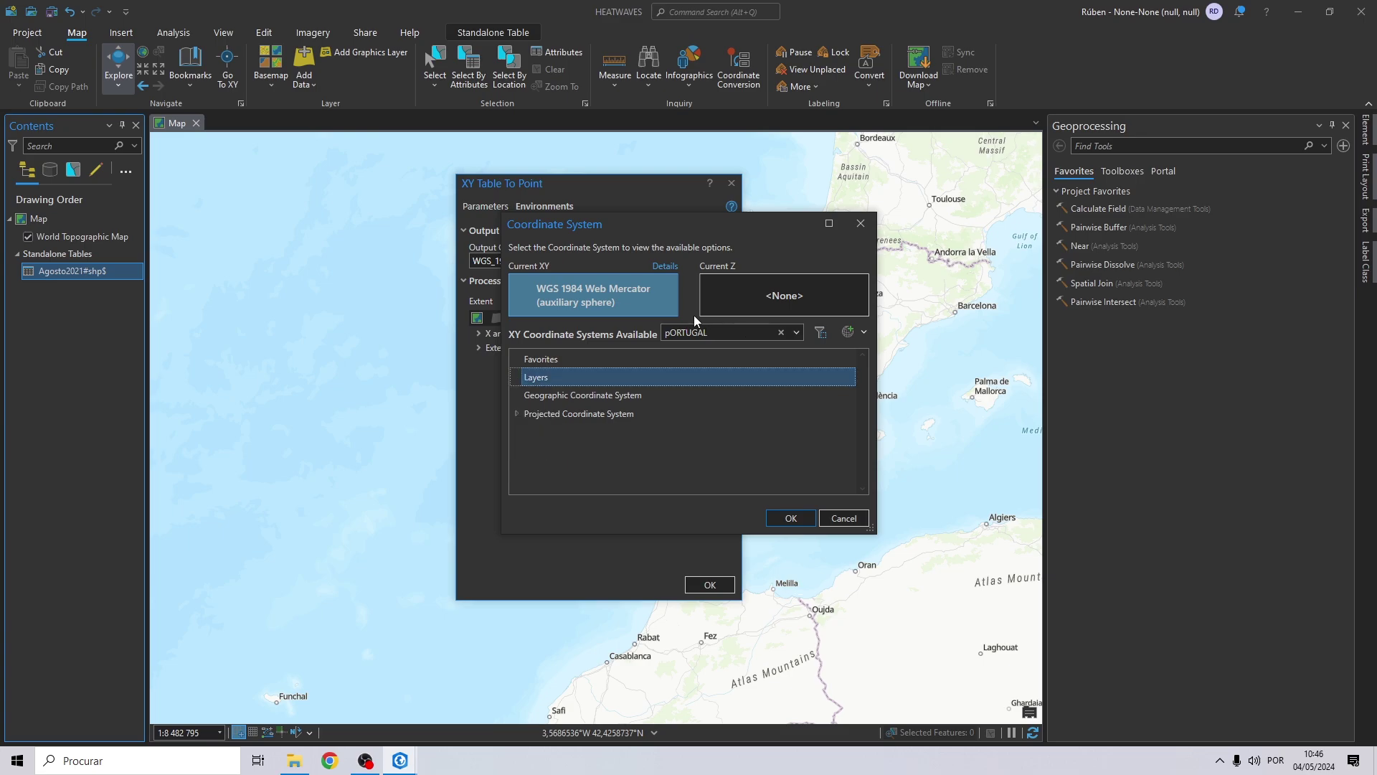
double_click(570, 414)
double_click(573, 430)
double_click(566, 446)
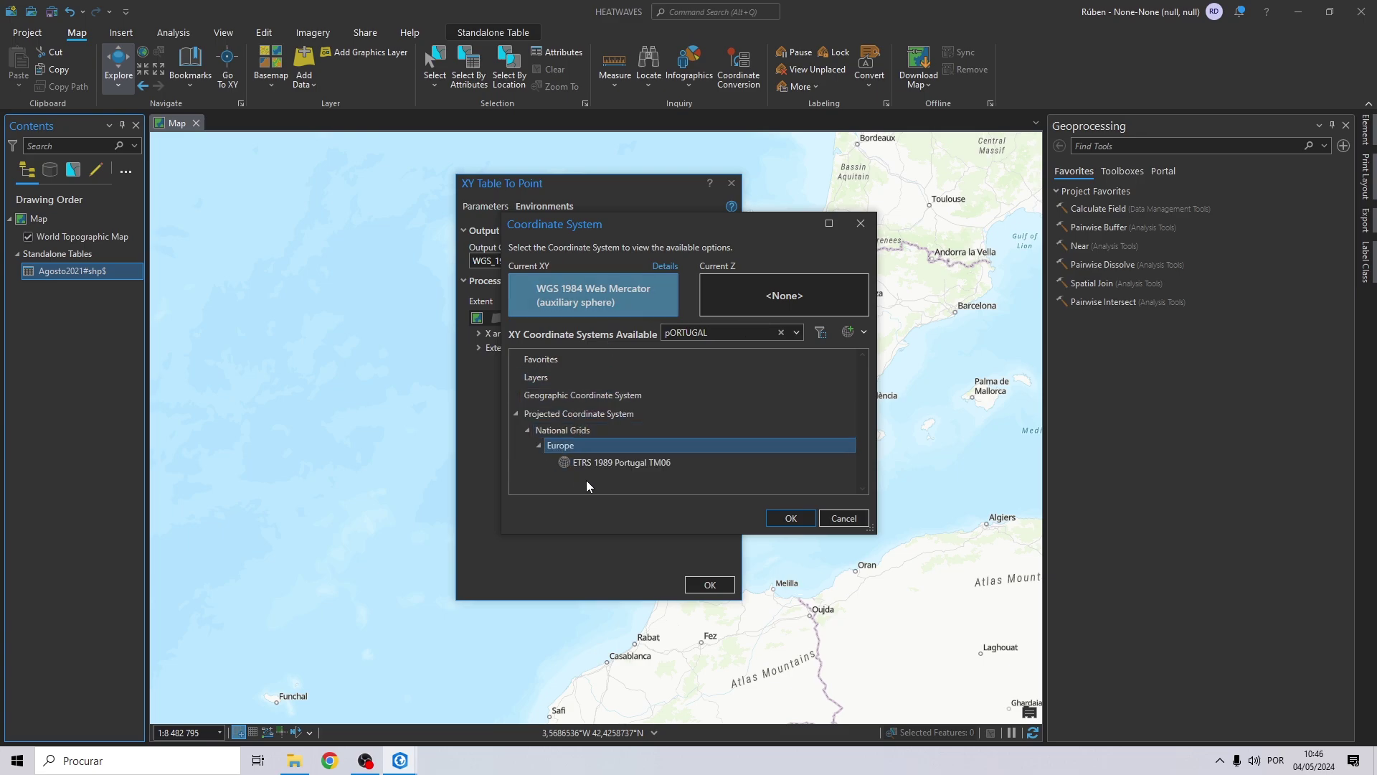
left_click(604, 464)
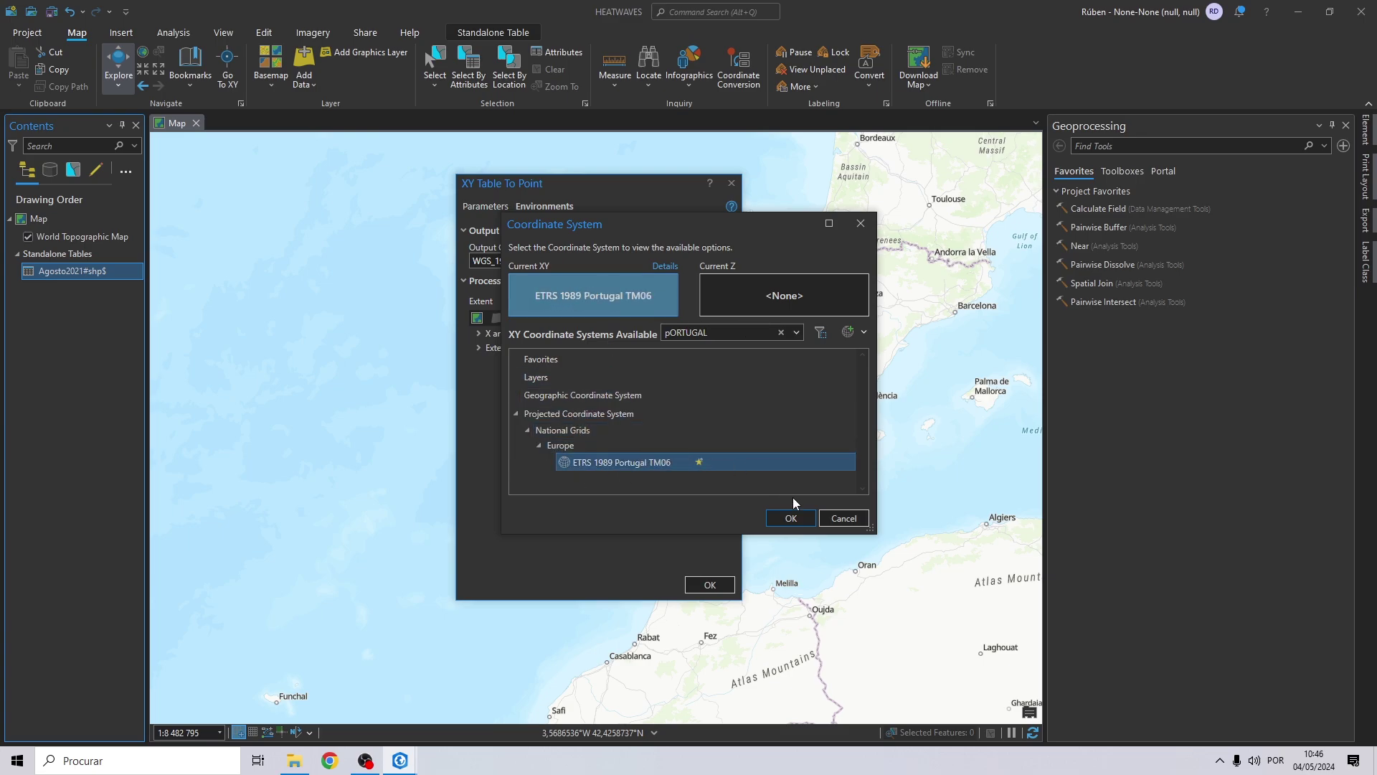
left_click(792, 518)
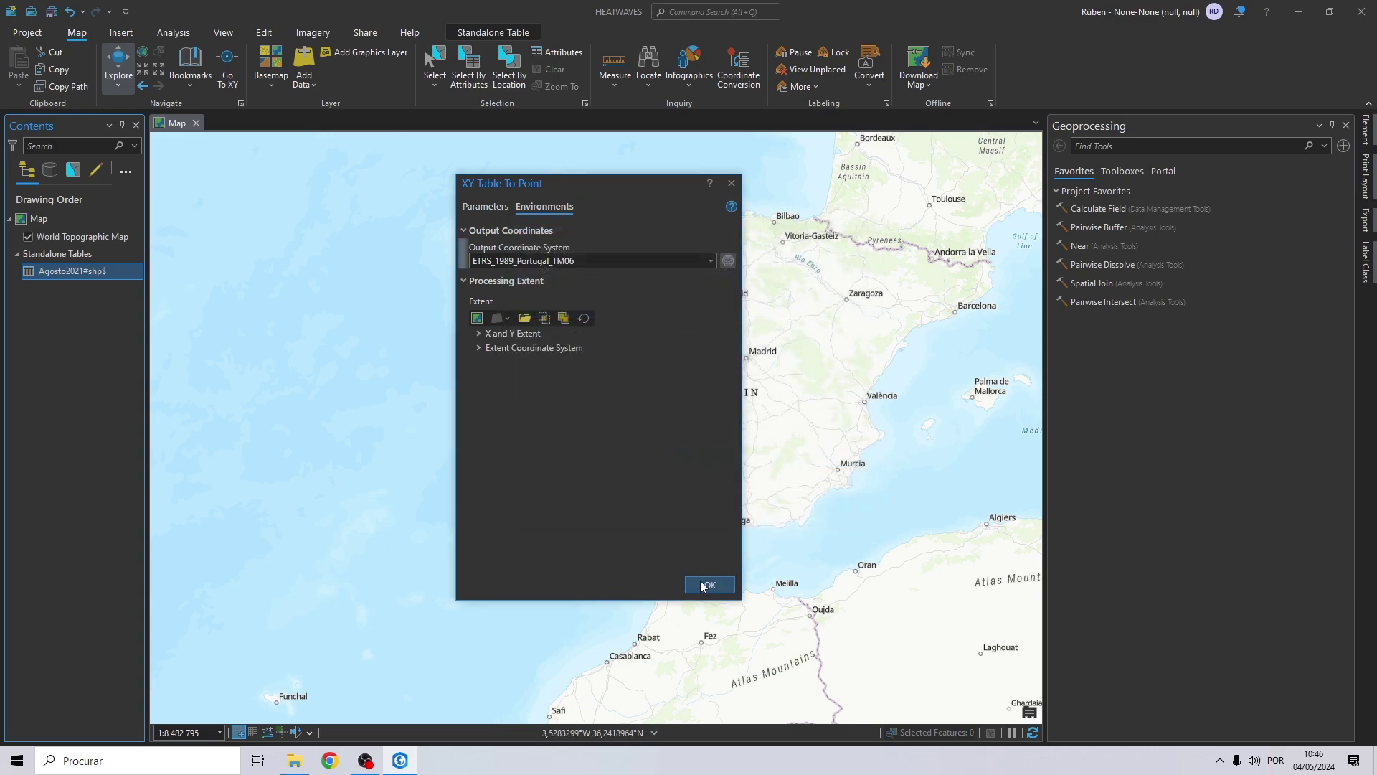
left_click(704, 583)
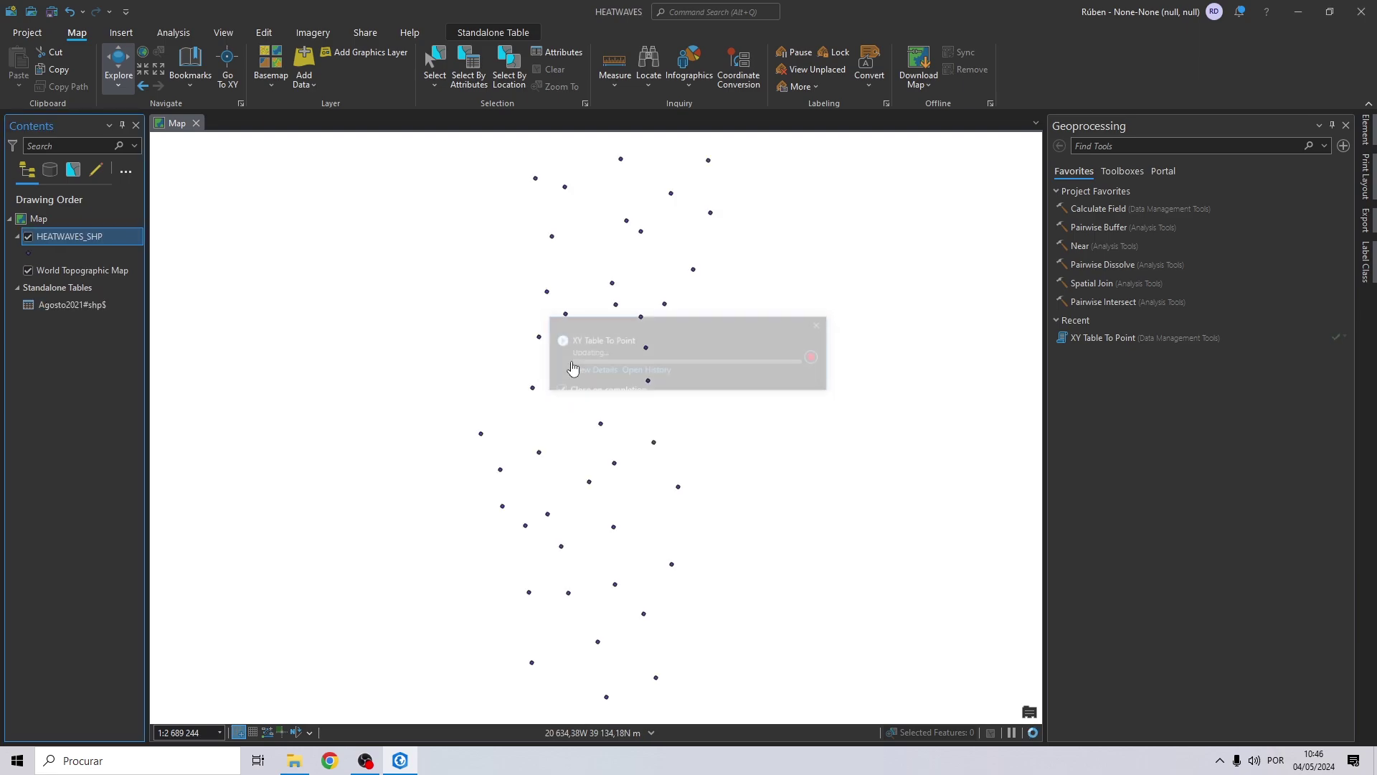
Remove the World Topographic Map basemap, then undo the removal to restore it
scroll(560, 357, "down", 2)
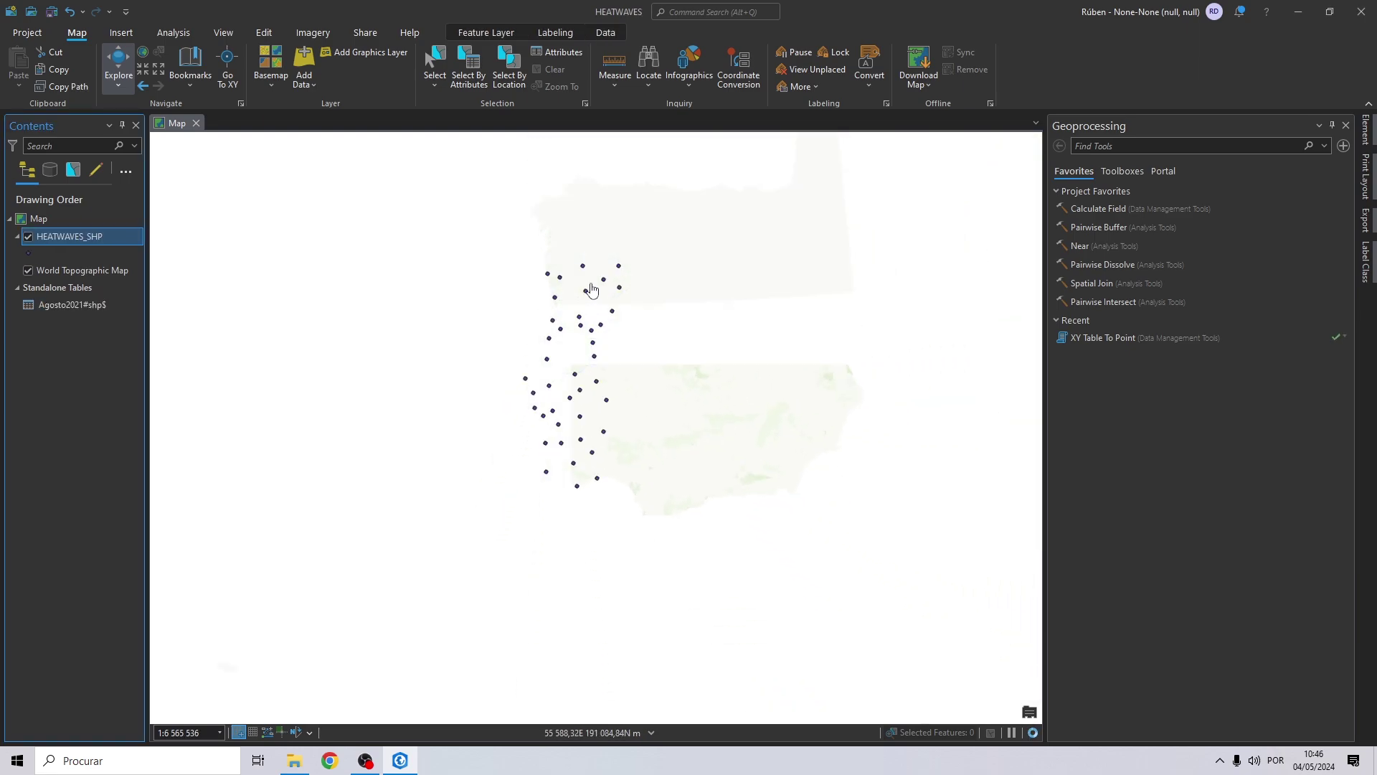
scroll(593, 301, "up", 2)
scroll(593, 301, "up", 3)
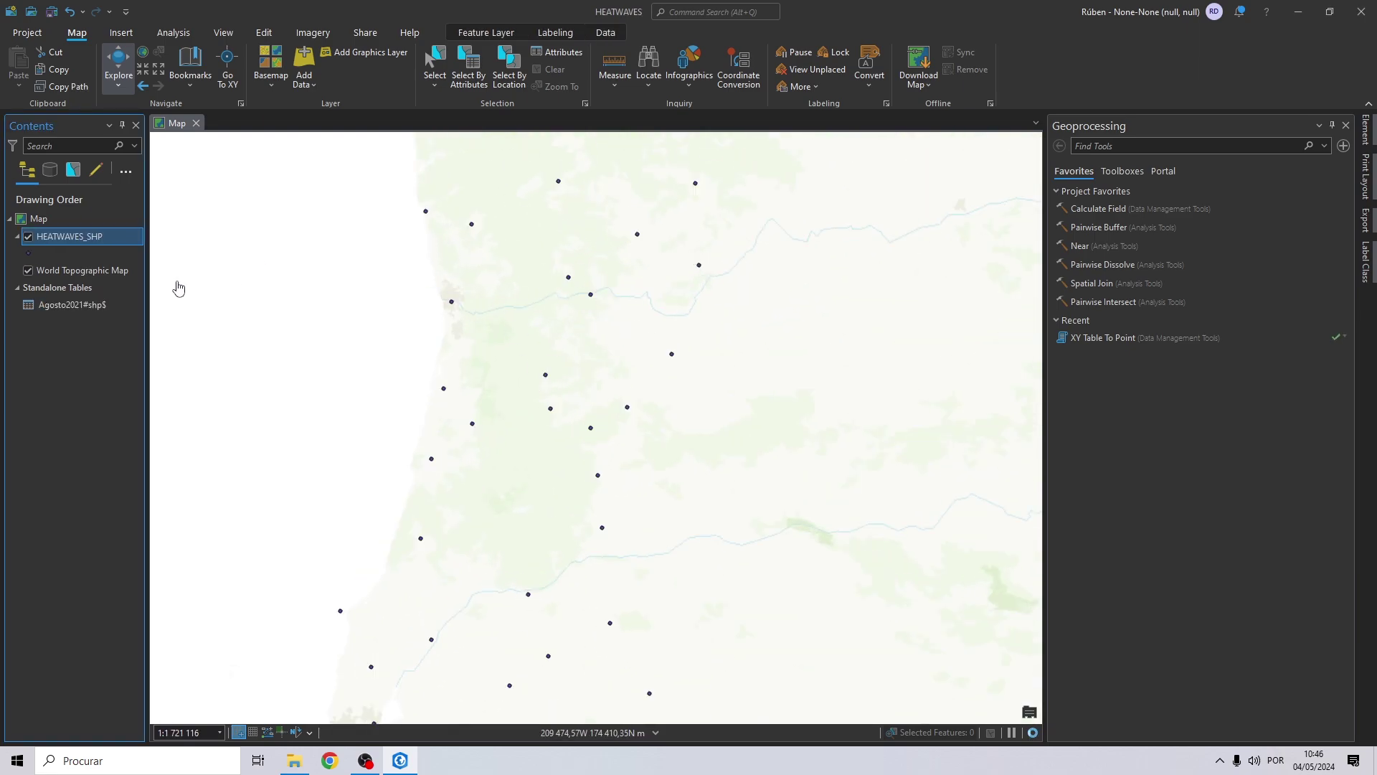
left_click(81, 275)
right_click(80, 275)
left_click(159, 308)
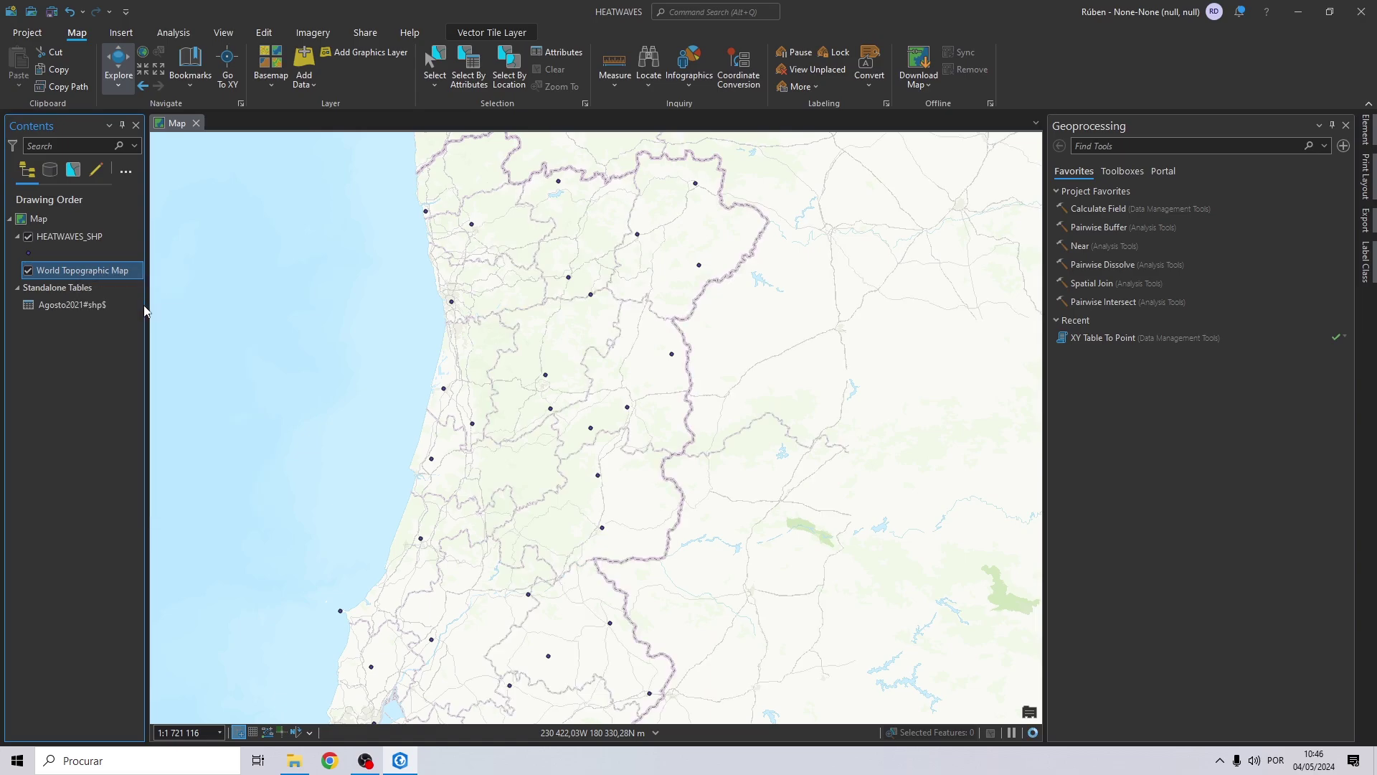
left_click(81, 288)
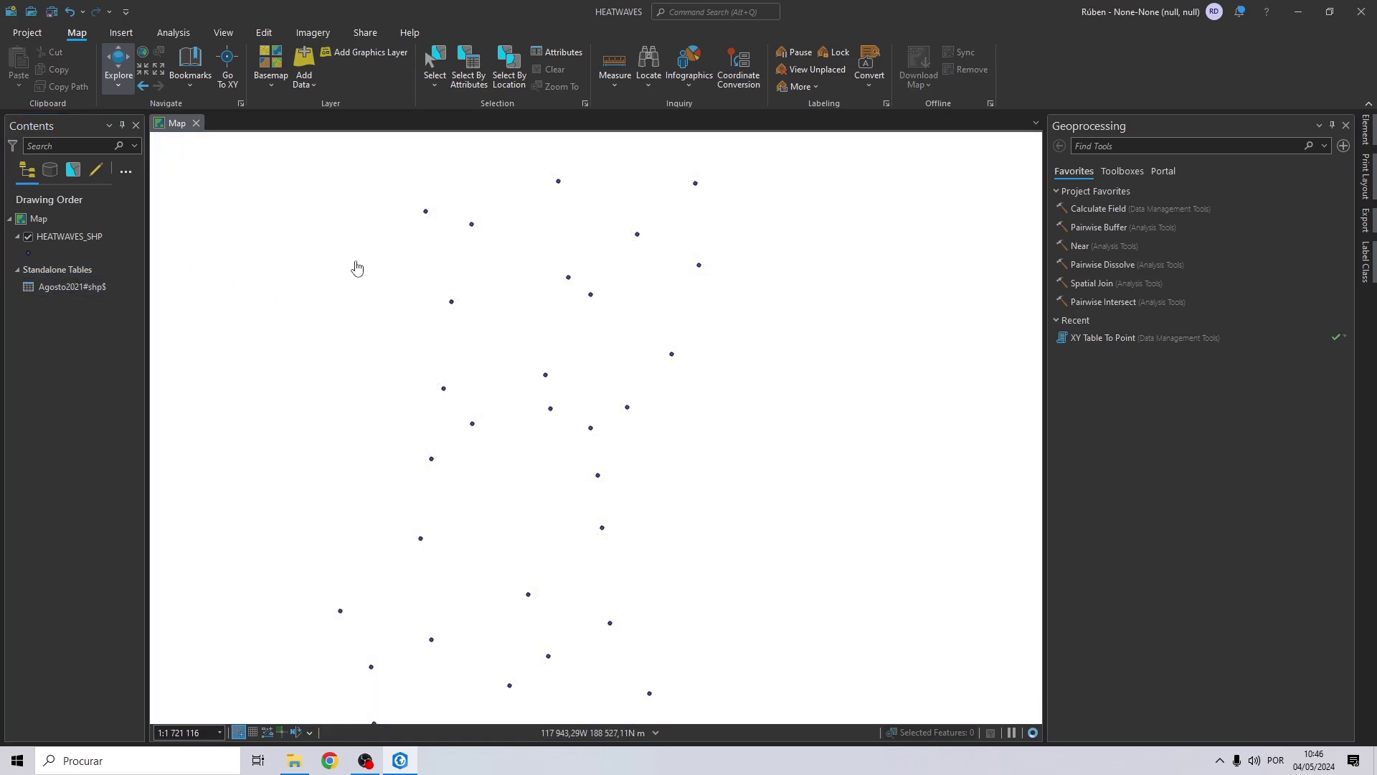
key("ctrl+z")
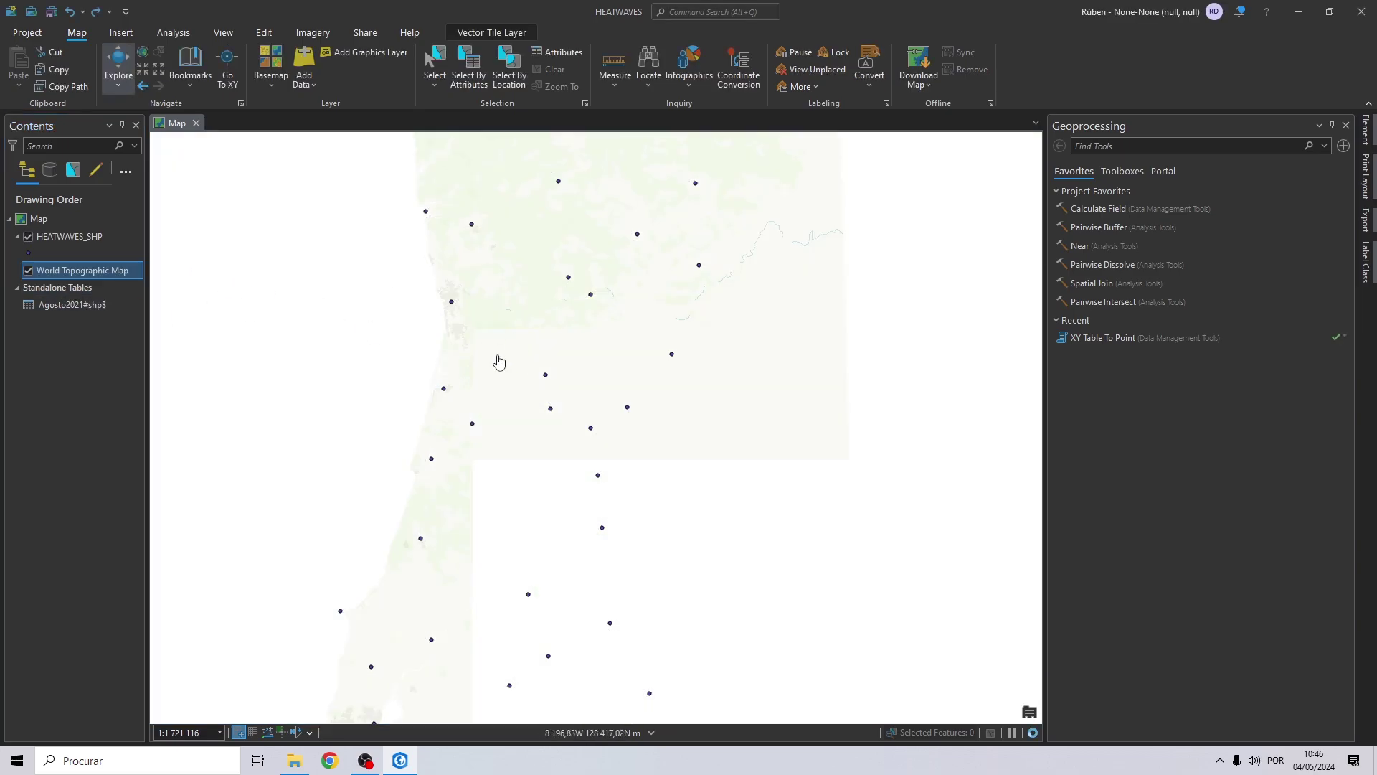
Recentre the map on Portugal's HEATWAVES_SHP station points and open a new Chrome window
scroll(518, 309, "down", 3)
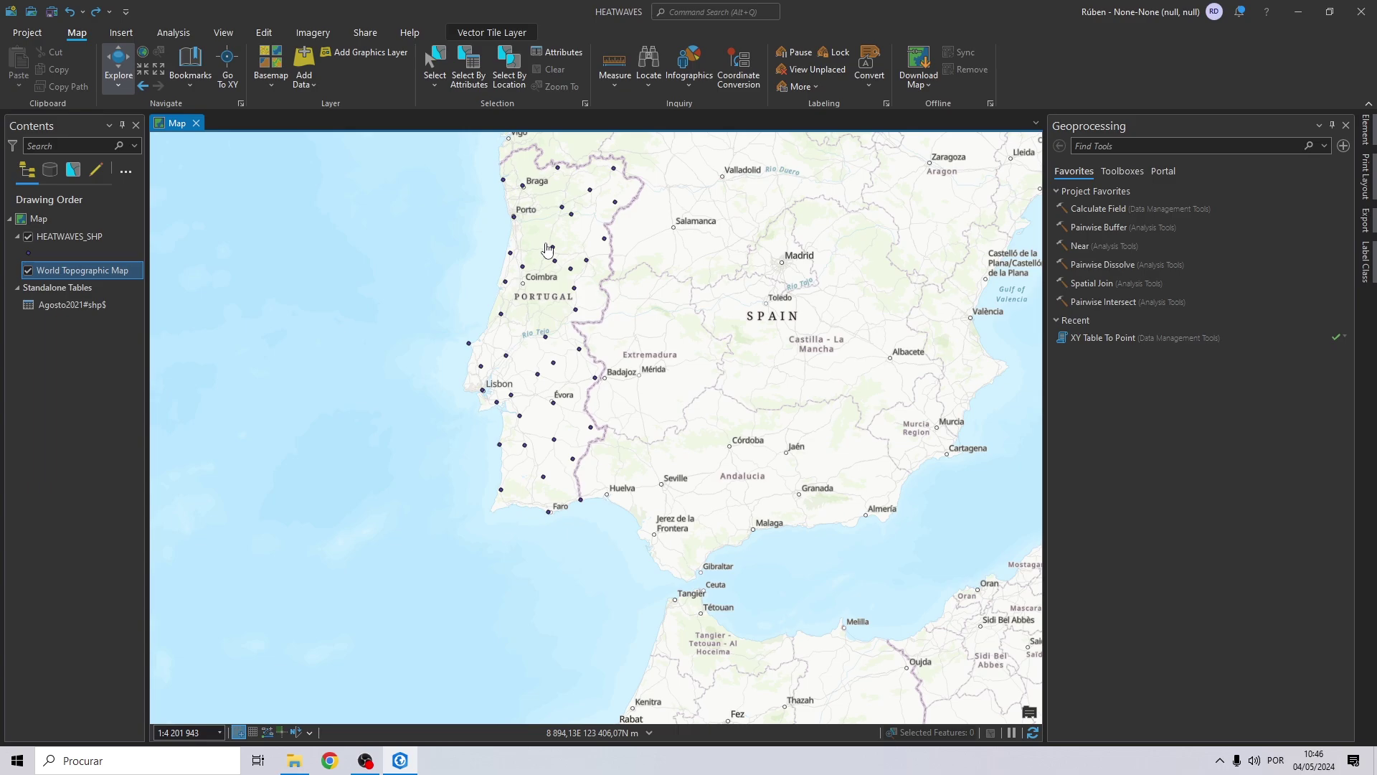
left_click_drag(580, 238, 566, 262)
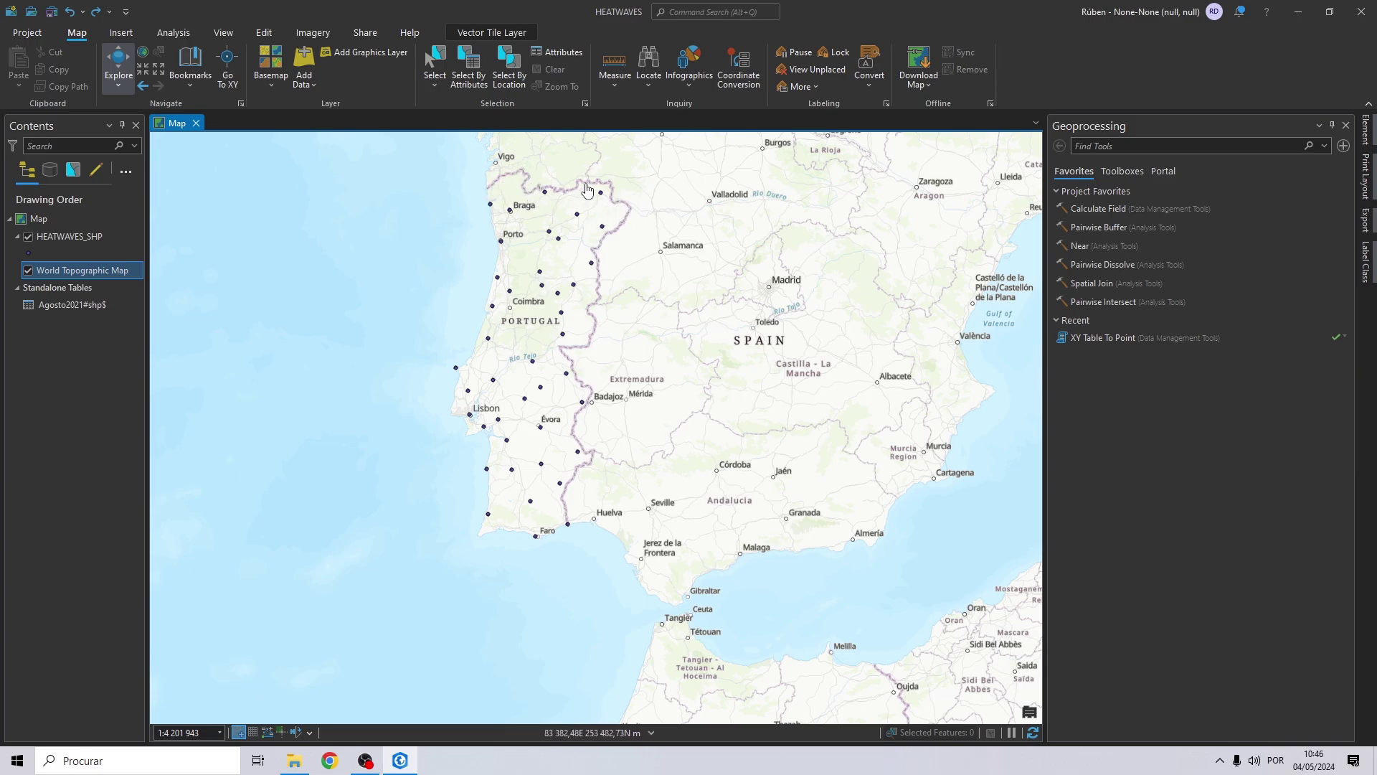
left_click(335, 763)
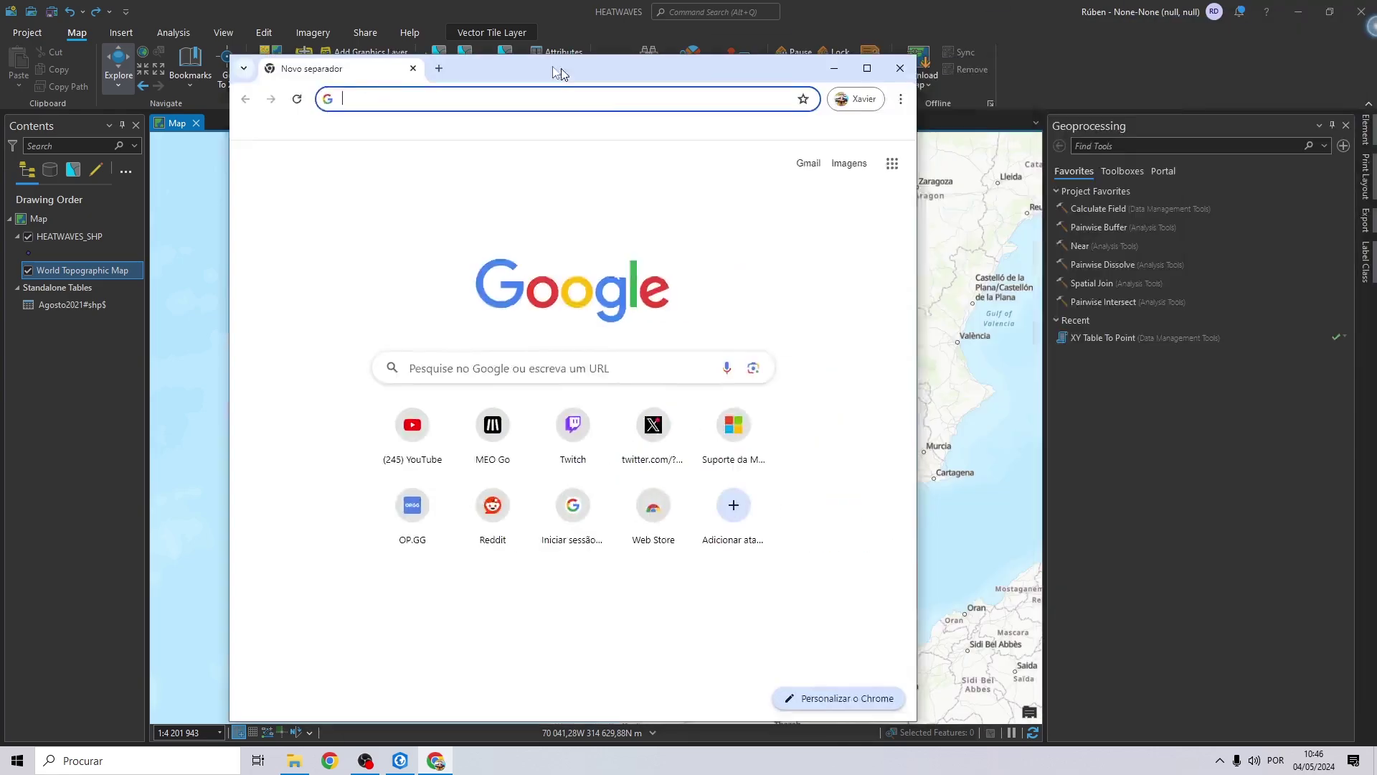
Search Google for 'DOWNLOAD DATA BY COUNTRY' and open DIVA-GIS's download-by-country page
double_click(562, 69)
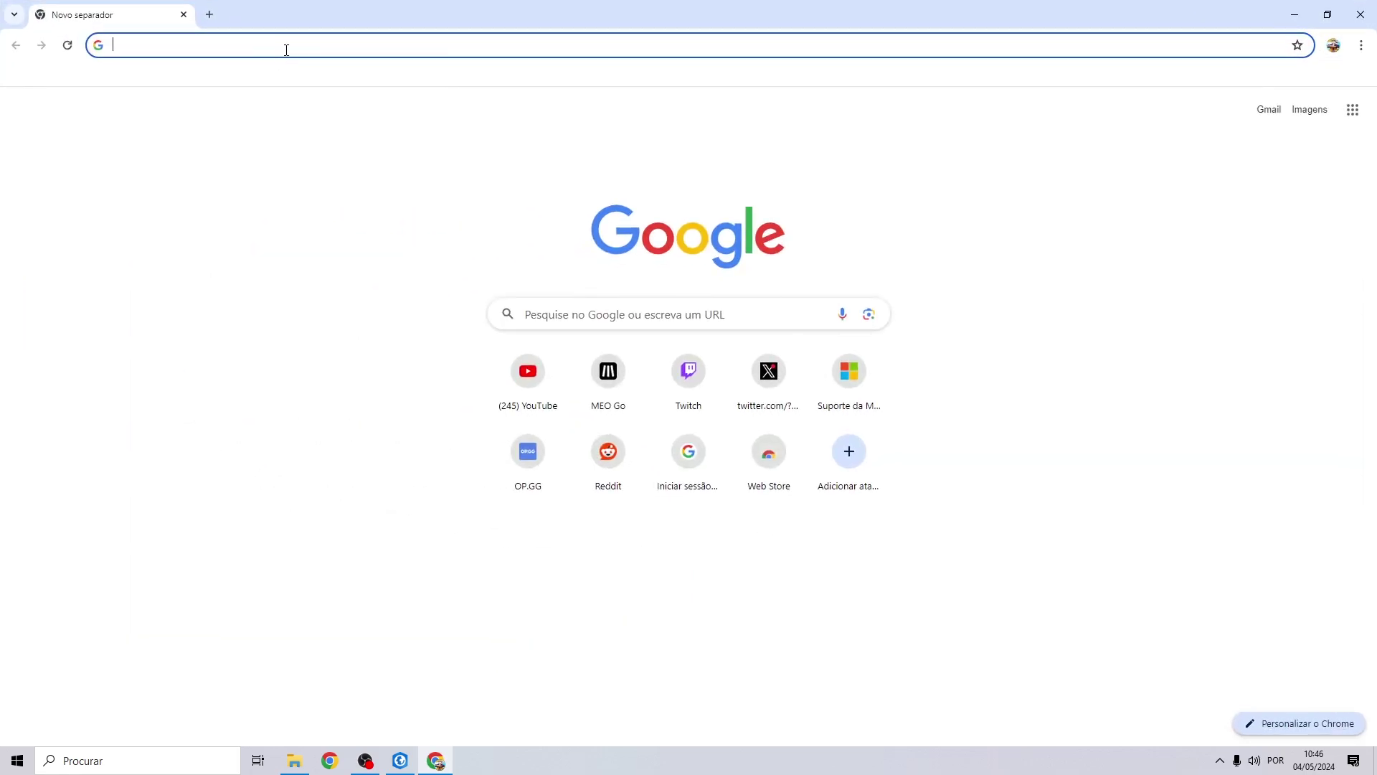
type("DOWNLOA")
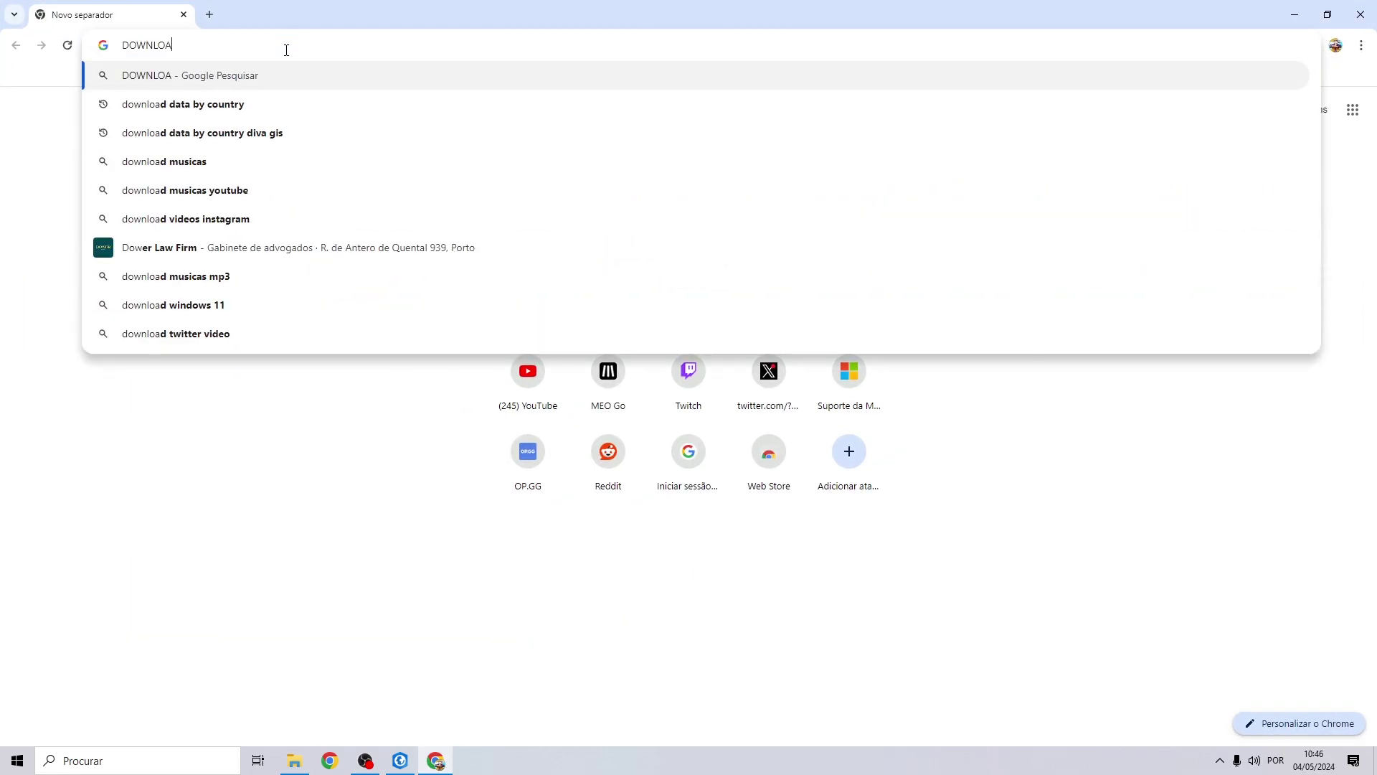
type("D DATA BY COUNTRY")
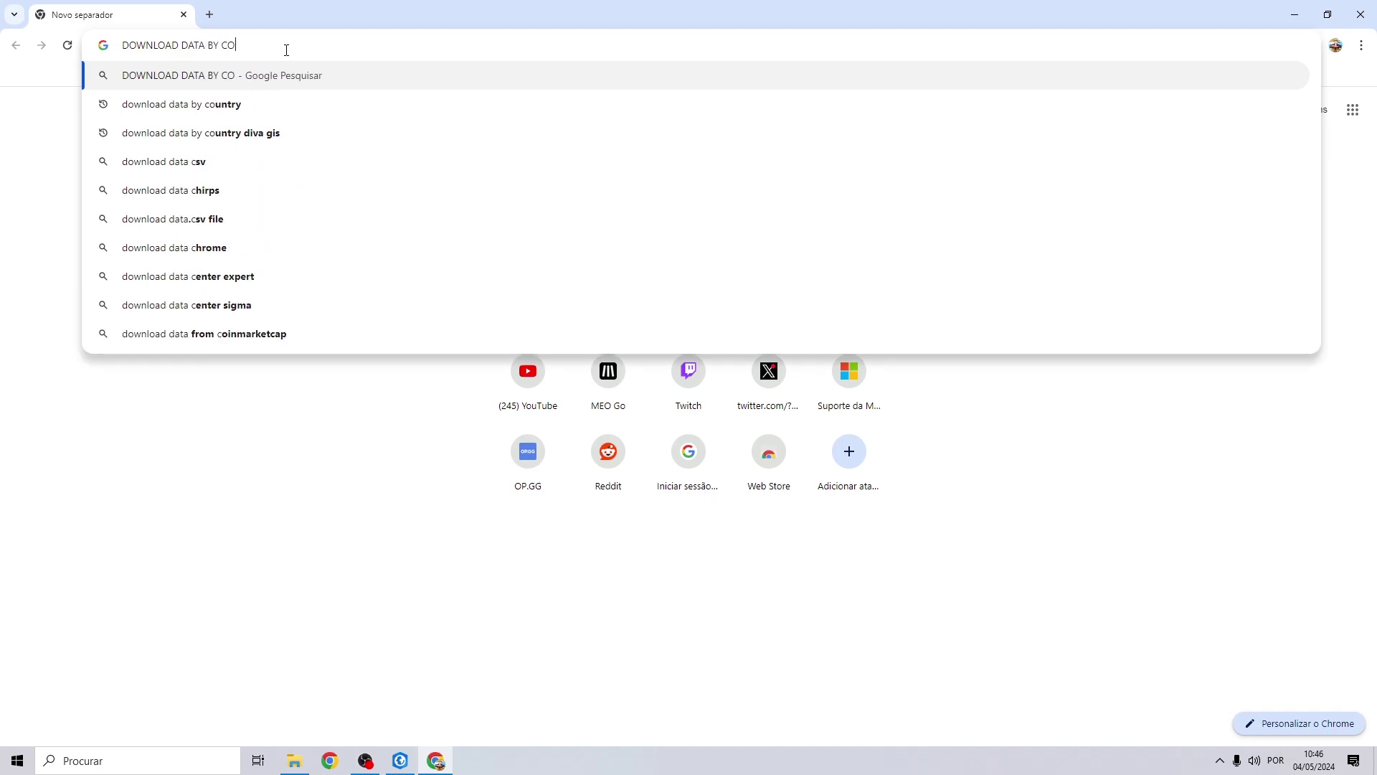
key("Return")
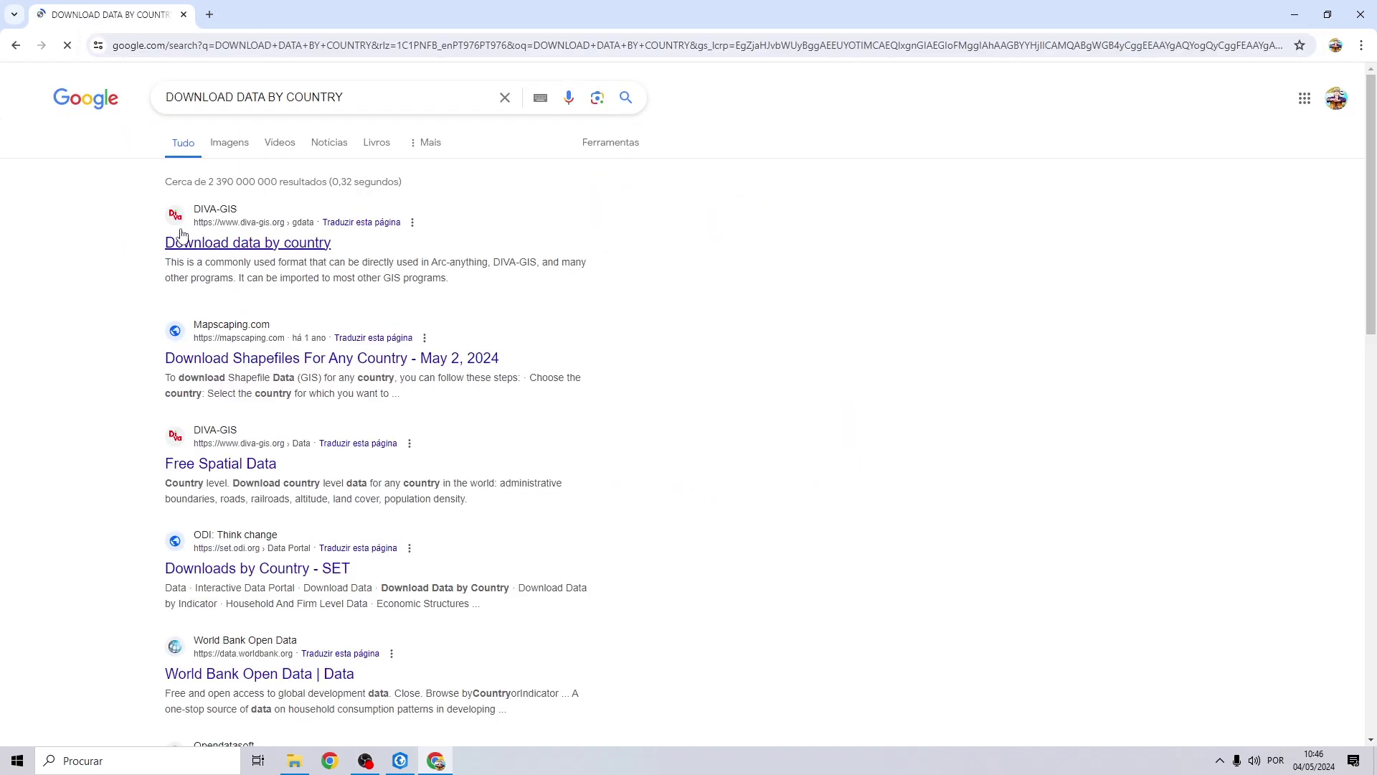
left_click(236, 241)
Request data with Country set to Portugal and Subject set to Administrative areas
left_click(416, 313)
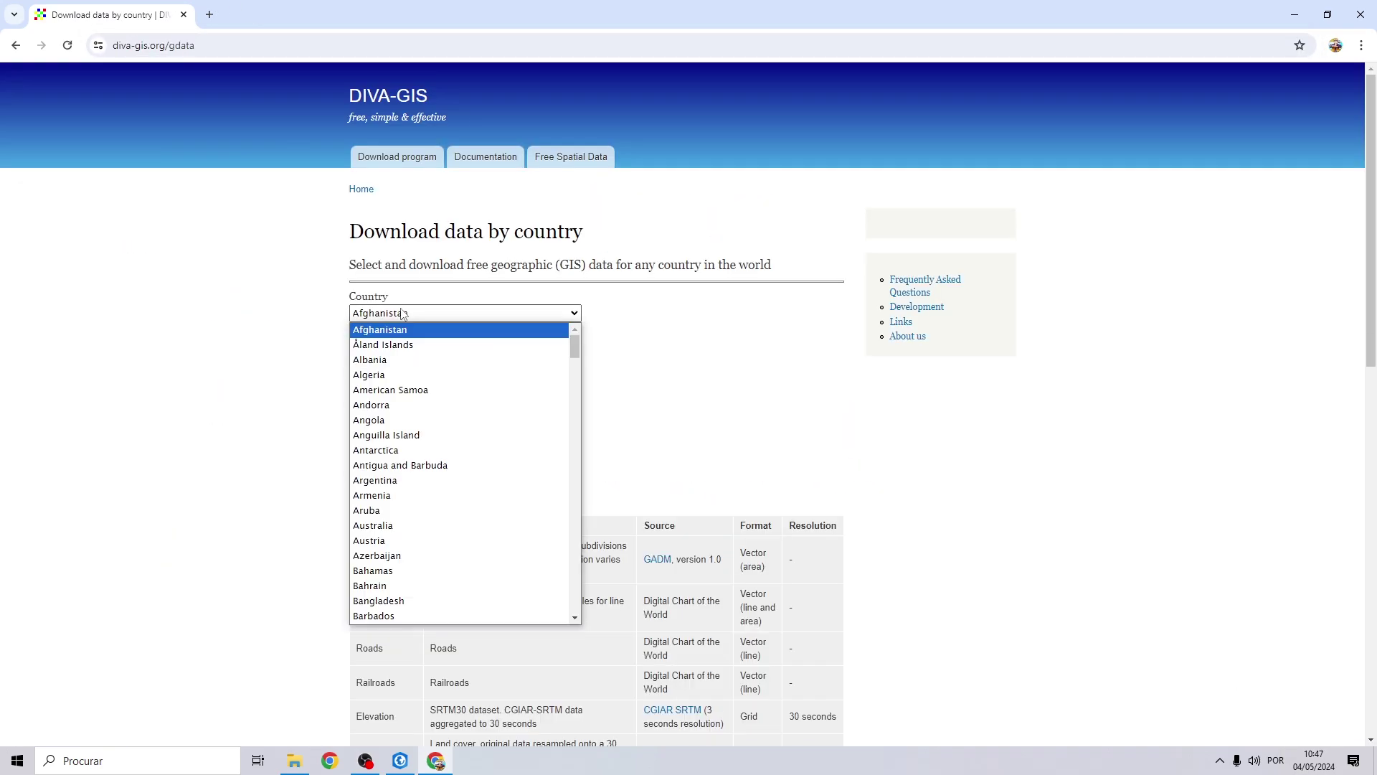
scroll(417, 433, "down", 20)
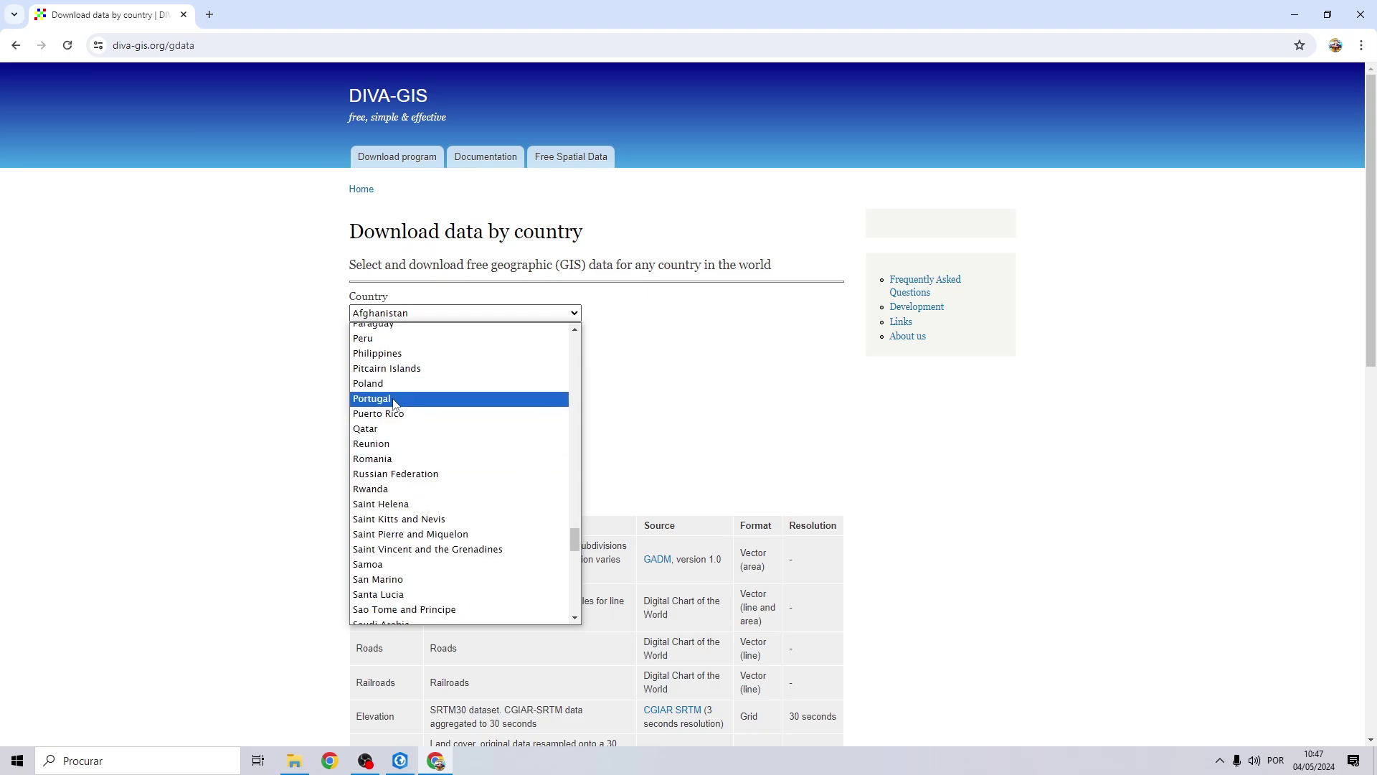
left_click(371, 398)
left_click(403, 359)
left_click(390, 380)
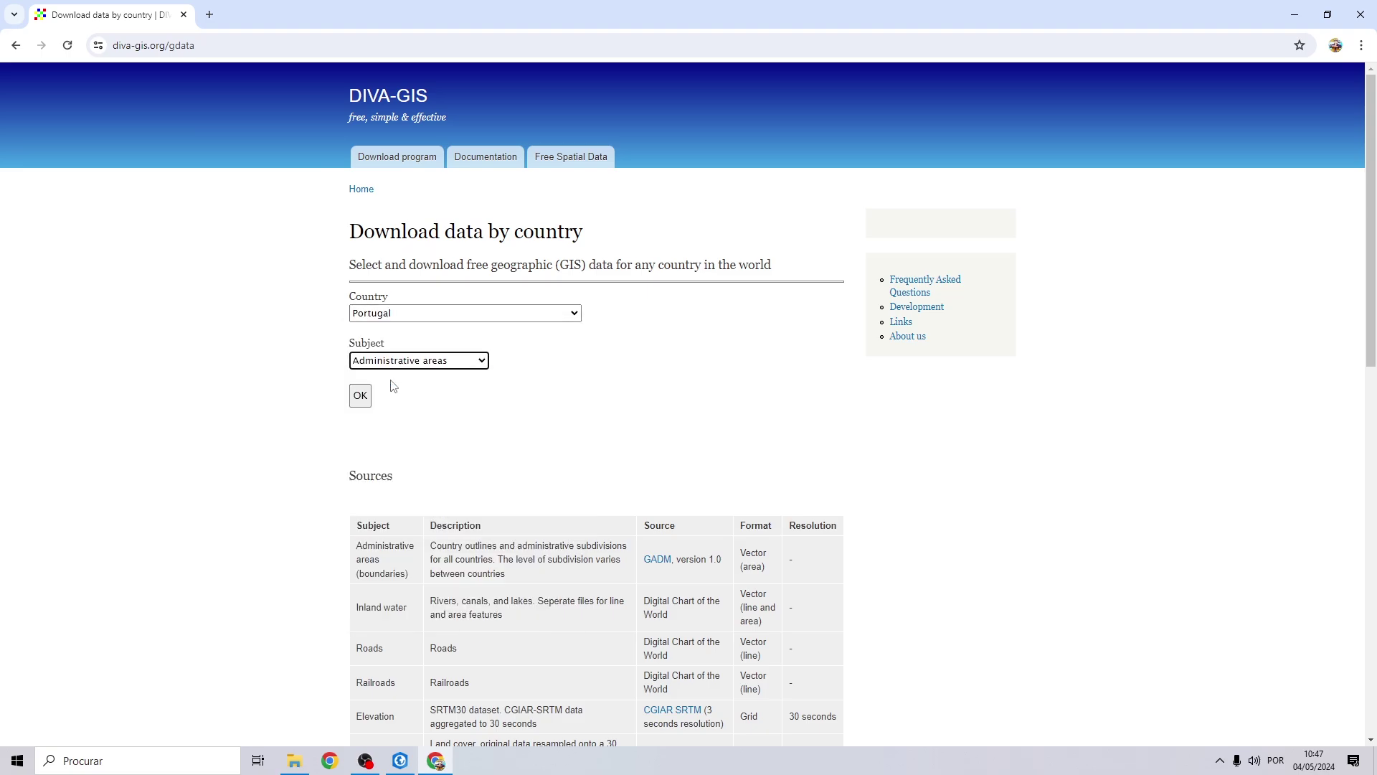
left_click(361, 394)
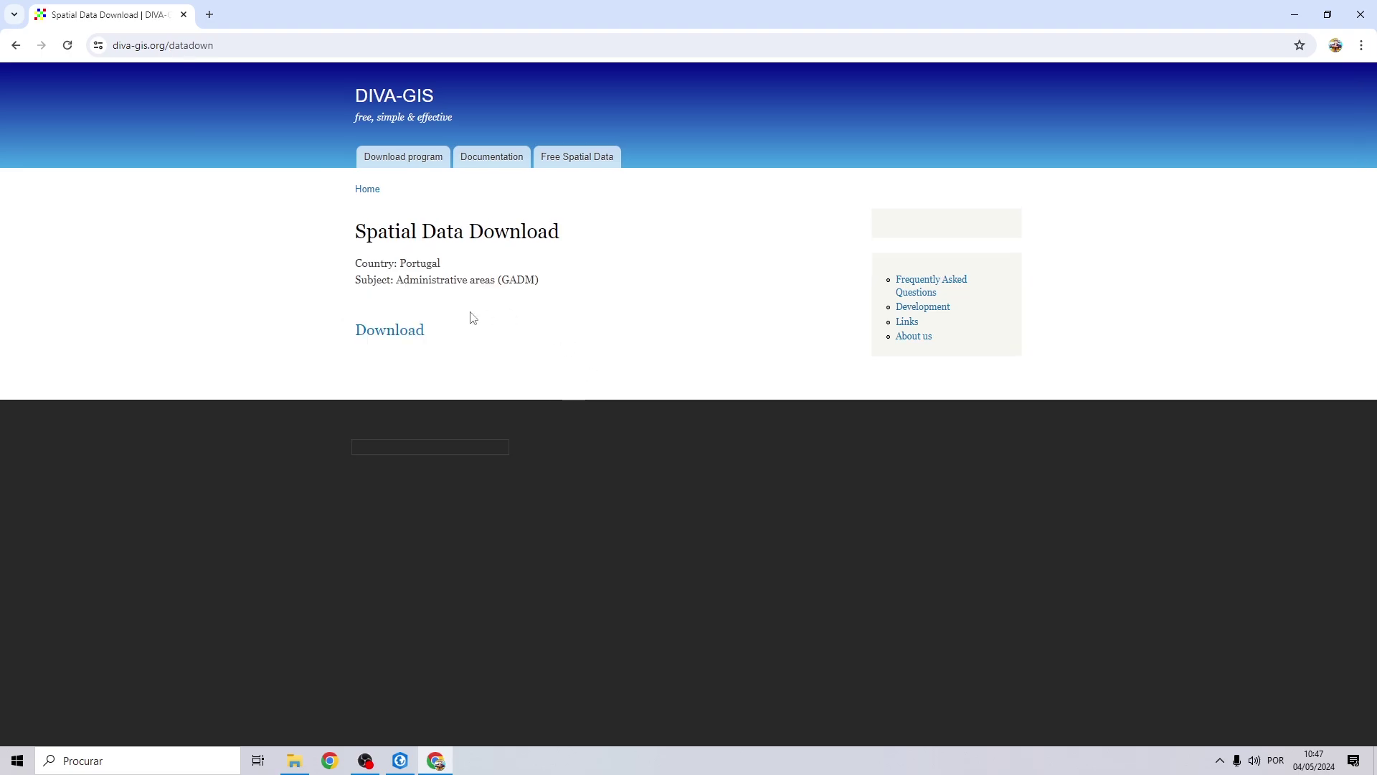
Download PRT_adm.zip, extract its files into HEATWAVES TUTORIAL on the desktop, and close Chrome
left_click(395, 345)
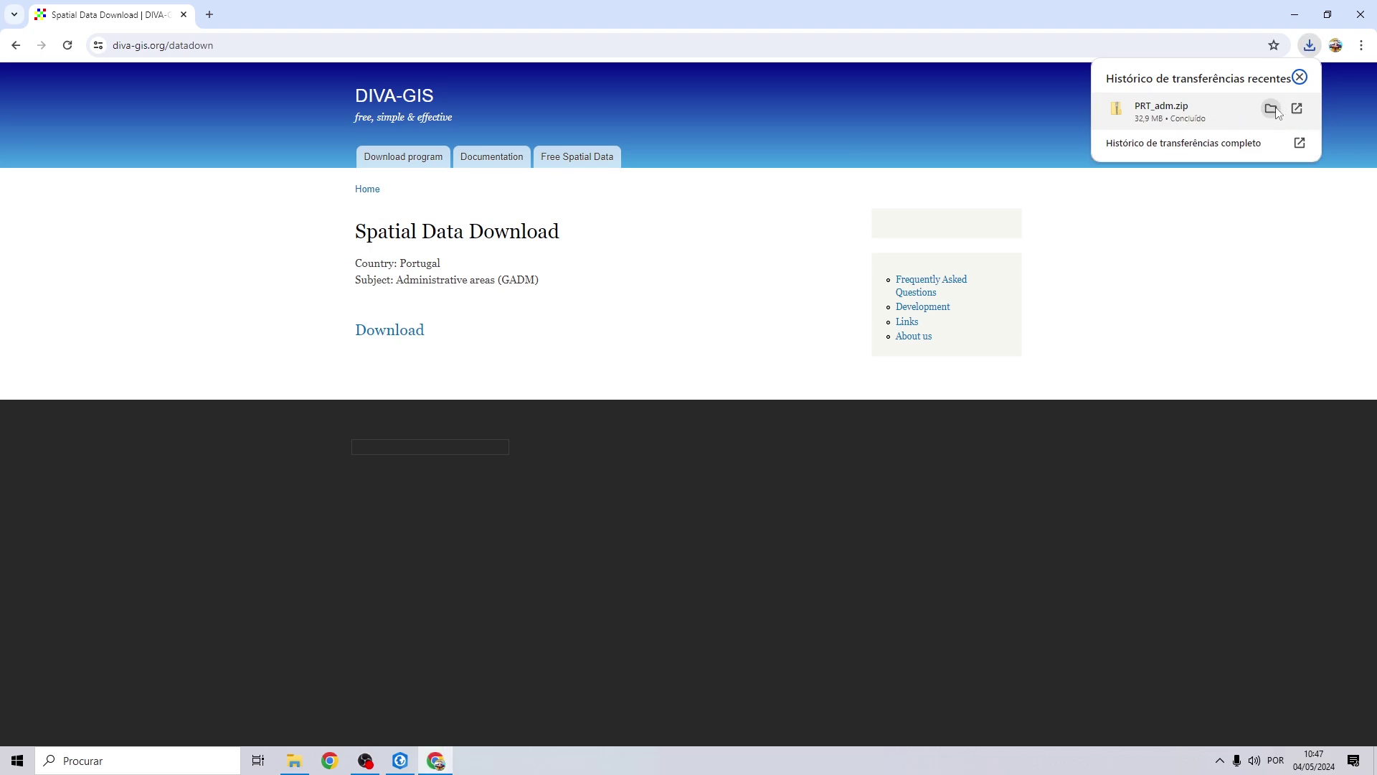
left_click(1271, 108)
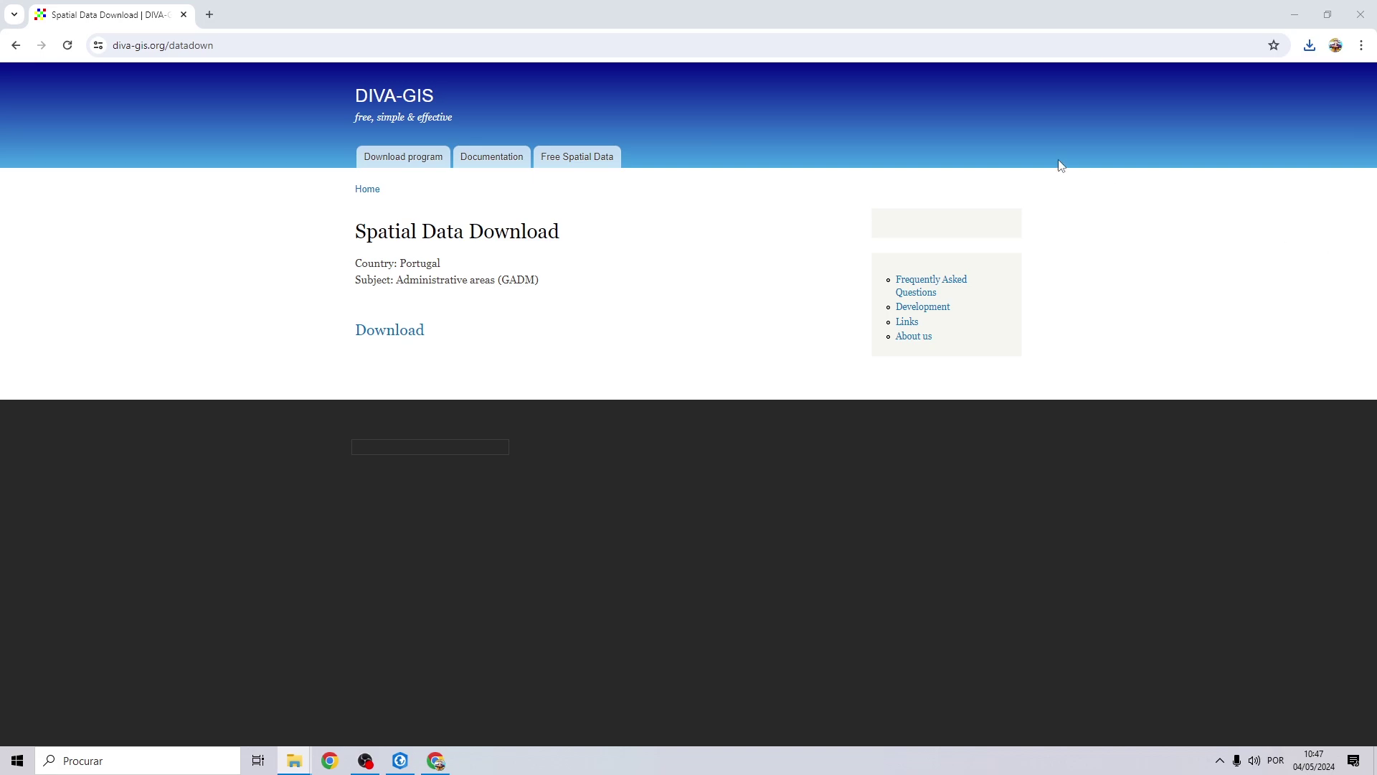
left_click(858, 319)
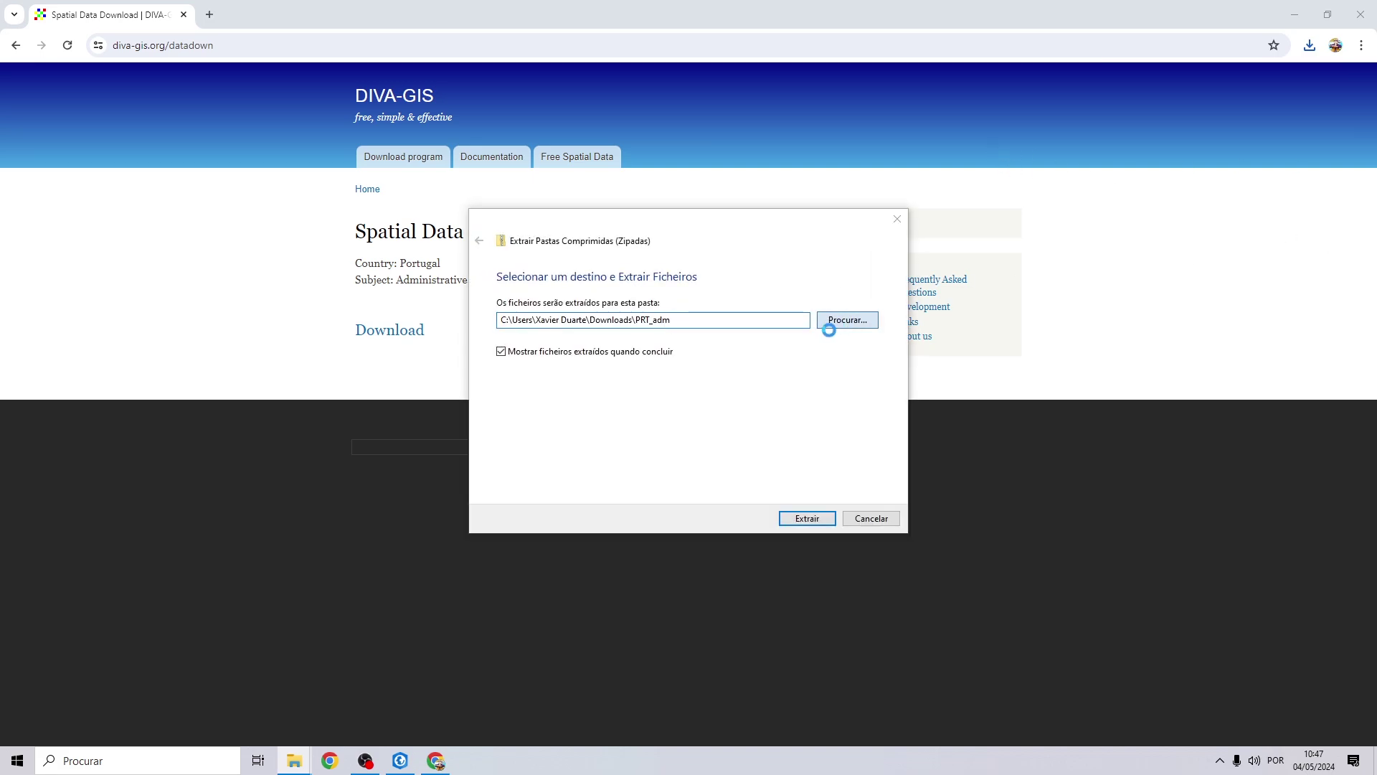
left_click(546, 384)
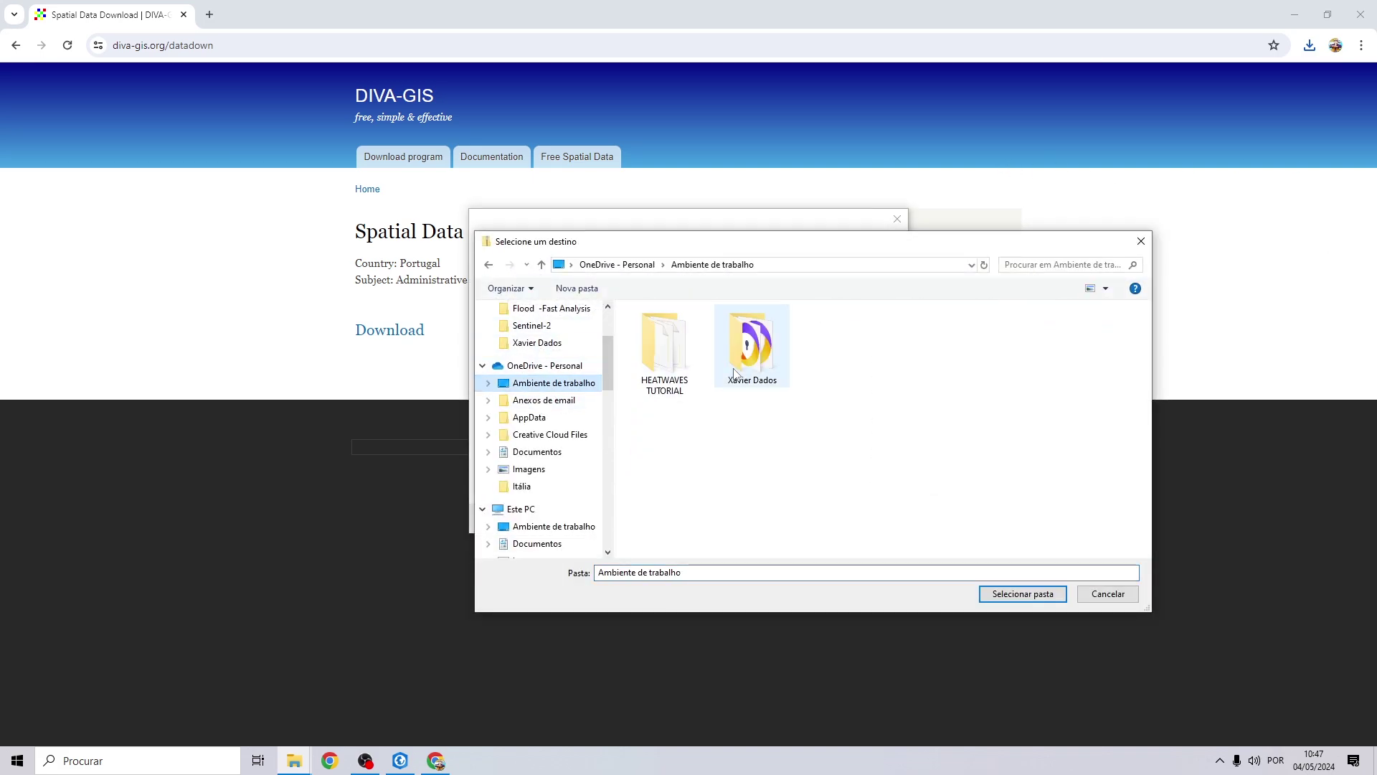
double_click(663, 343)
key("Return")
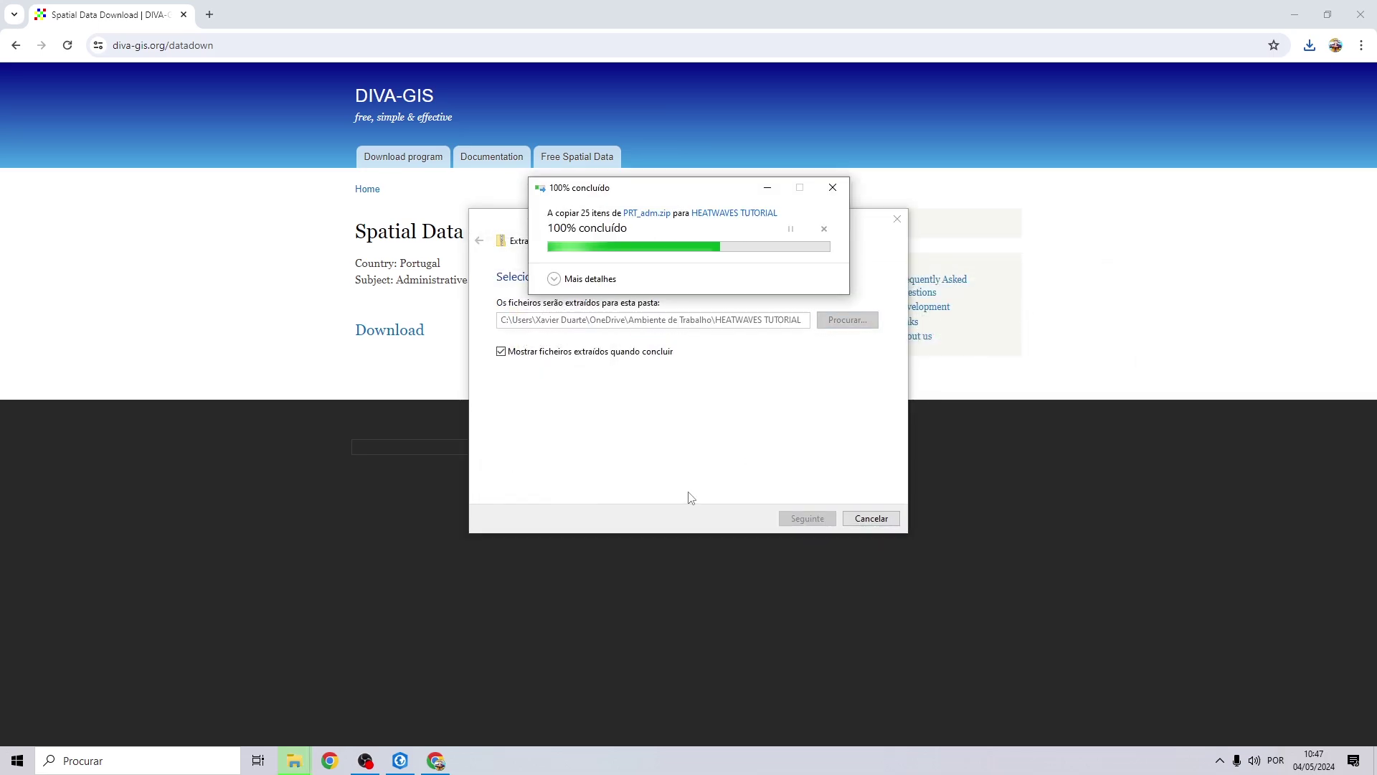
left_click(1358, 9)
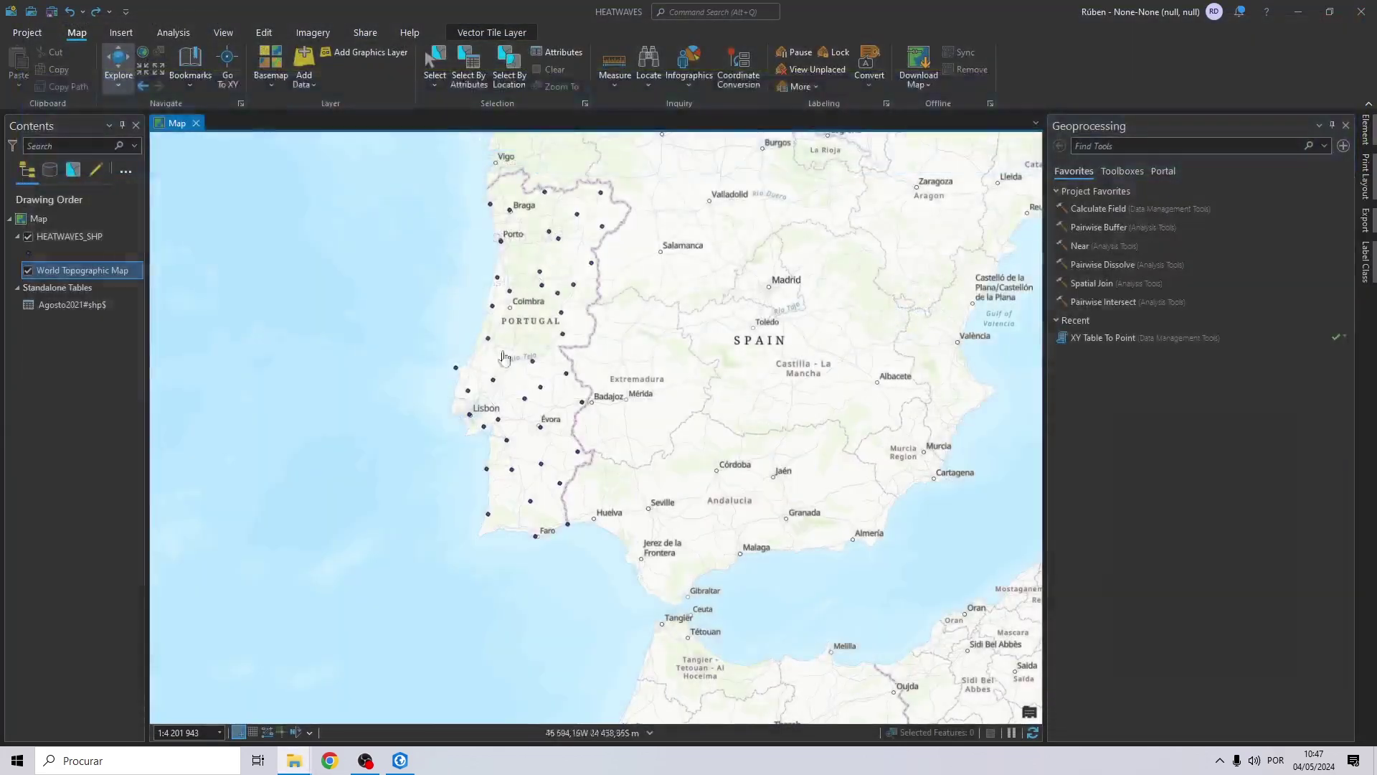
Add PRT_adm0.shp from the HEATWAVES TUTORIAL folder and zoom to show all of Portugal
left_click(303, 57)
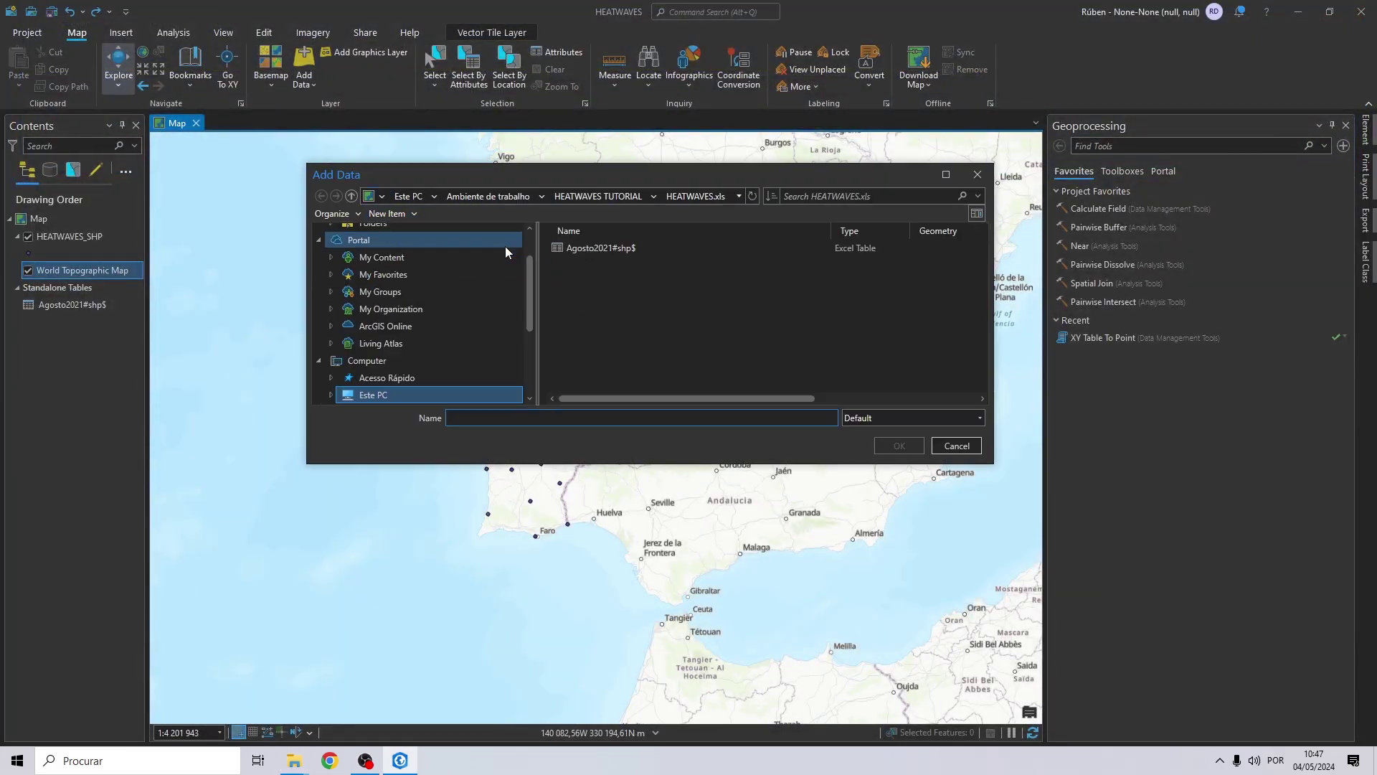
left_click(587, 198)
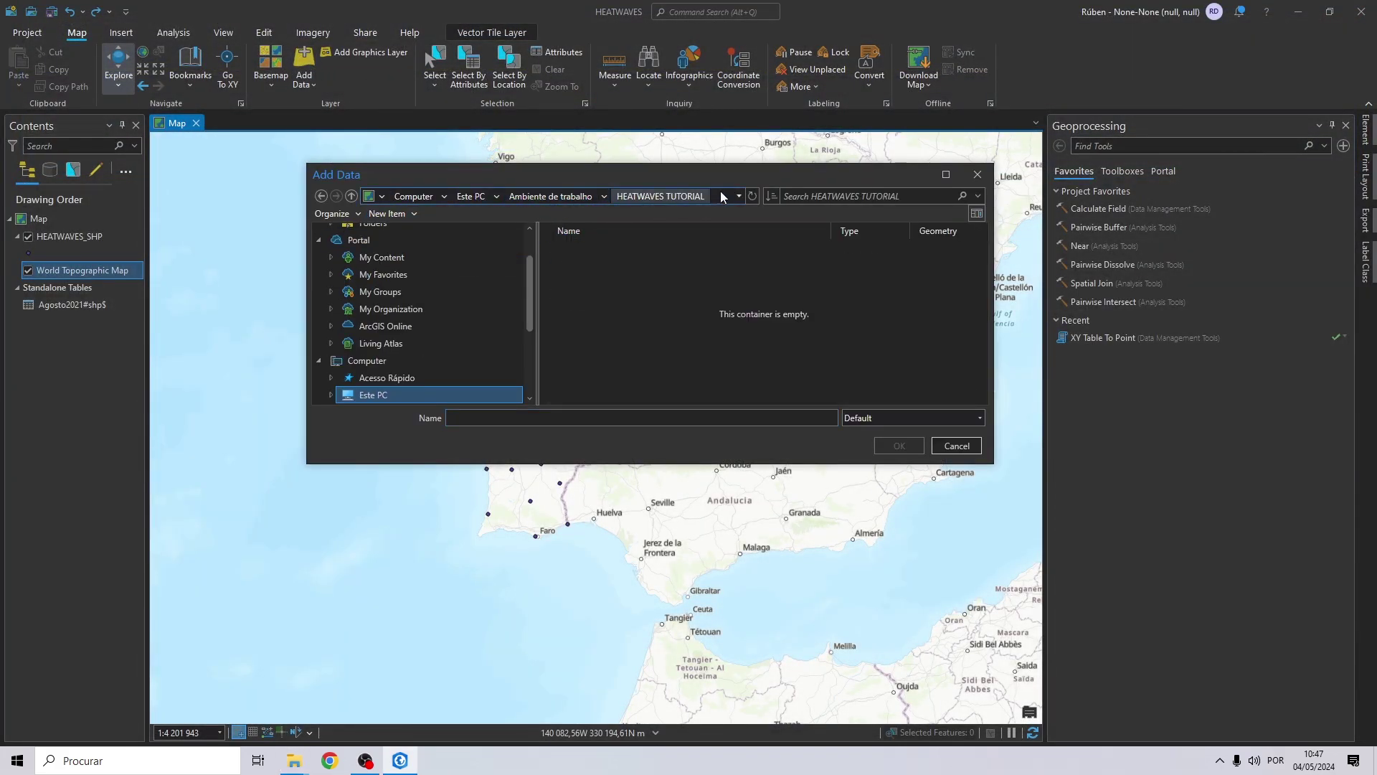
left_click(751, 196)
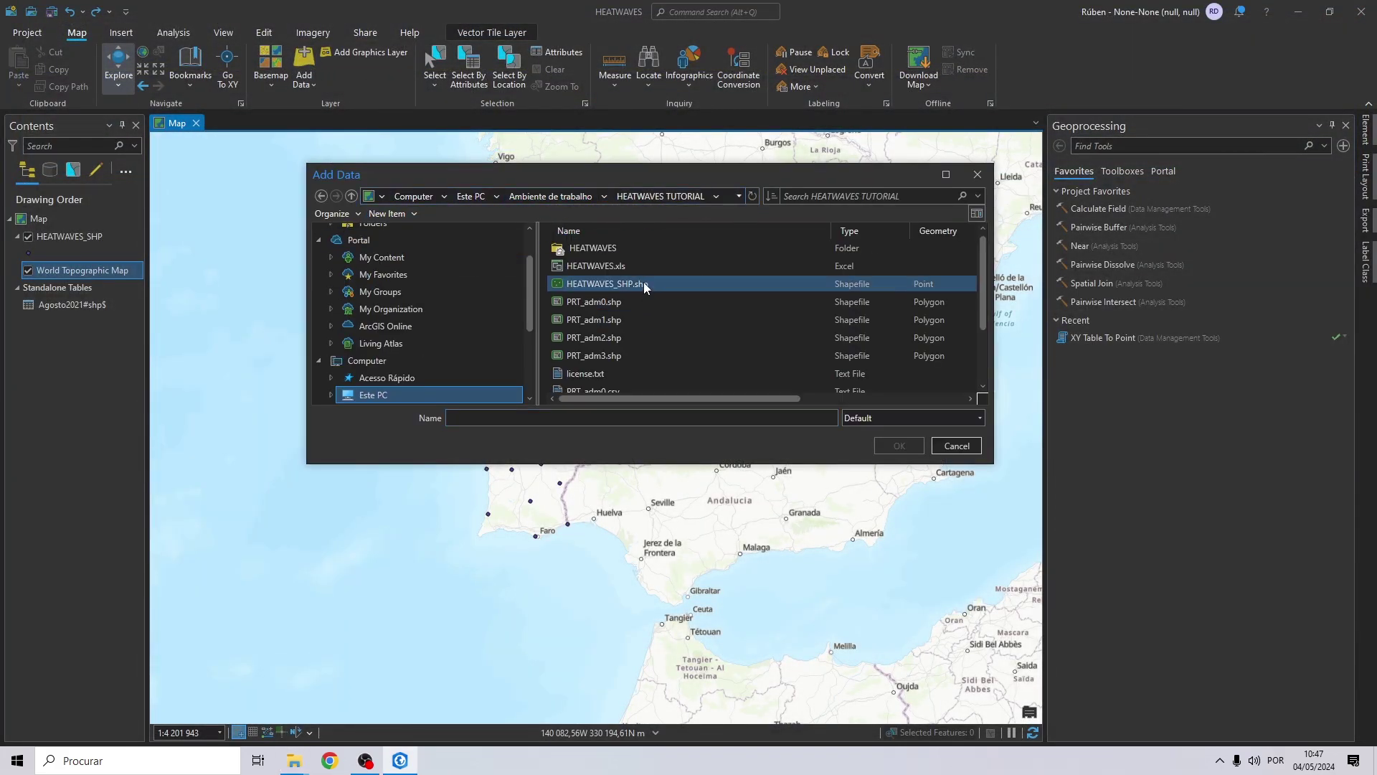
left_click(608, 302)
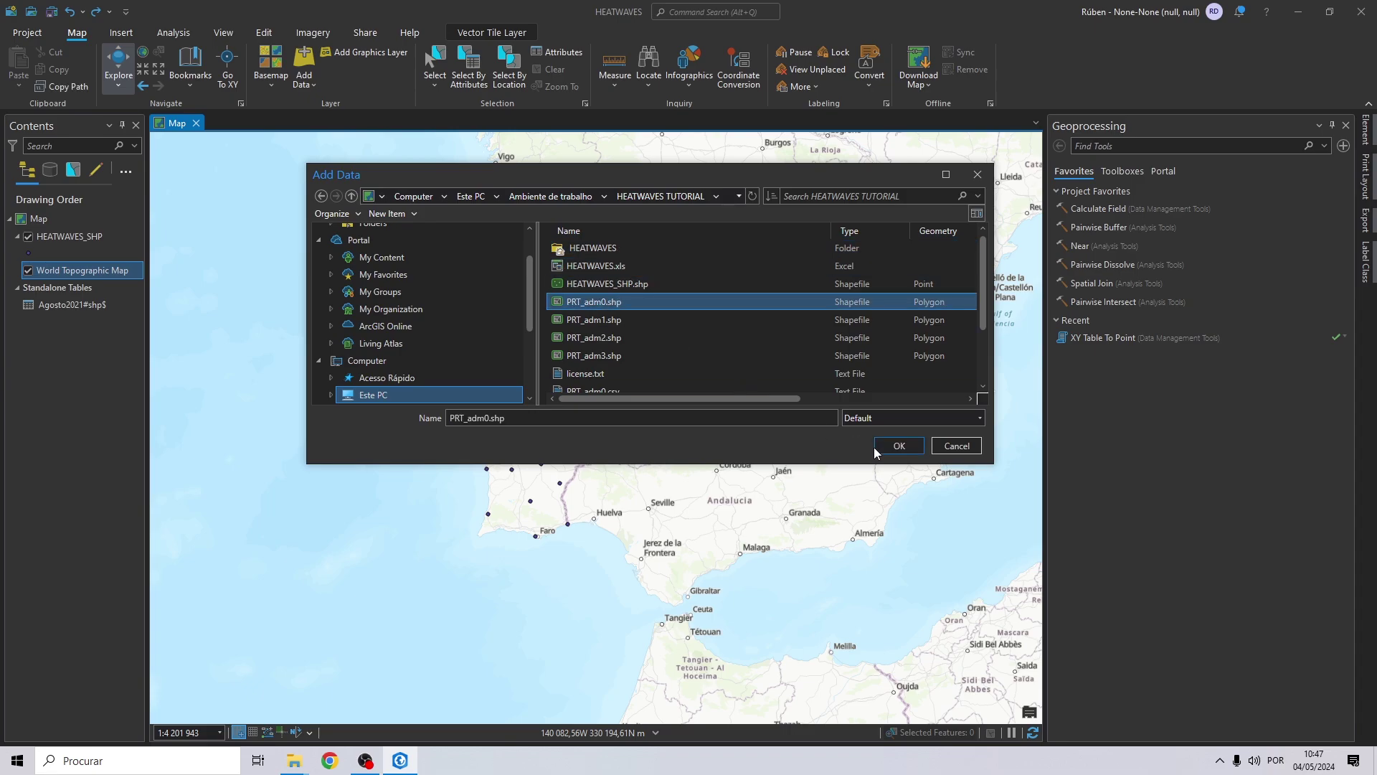
left_click(898, 445)
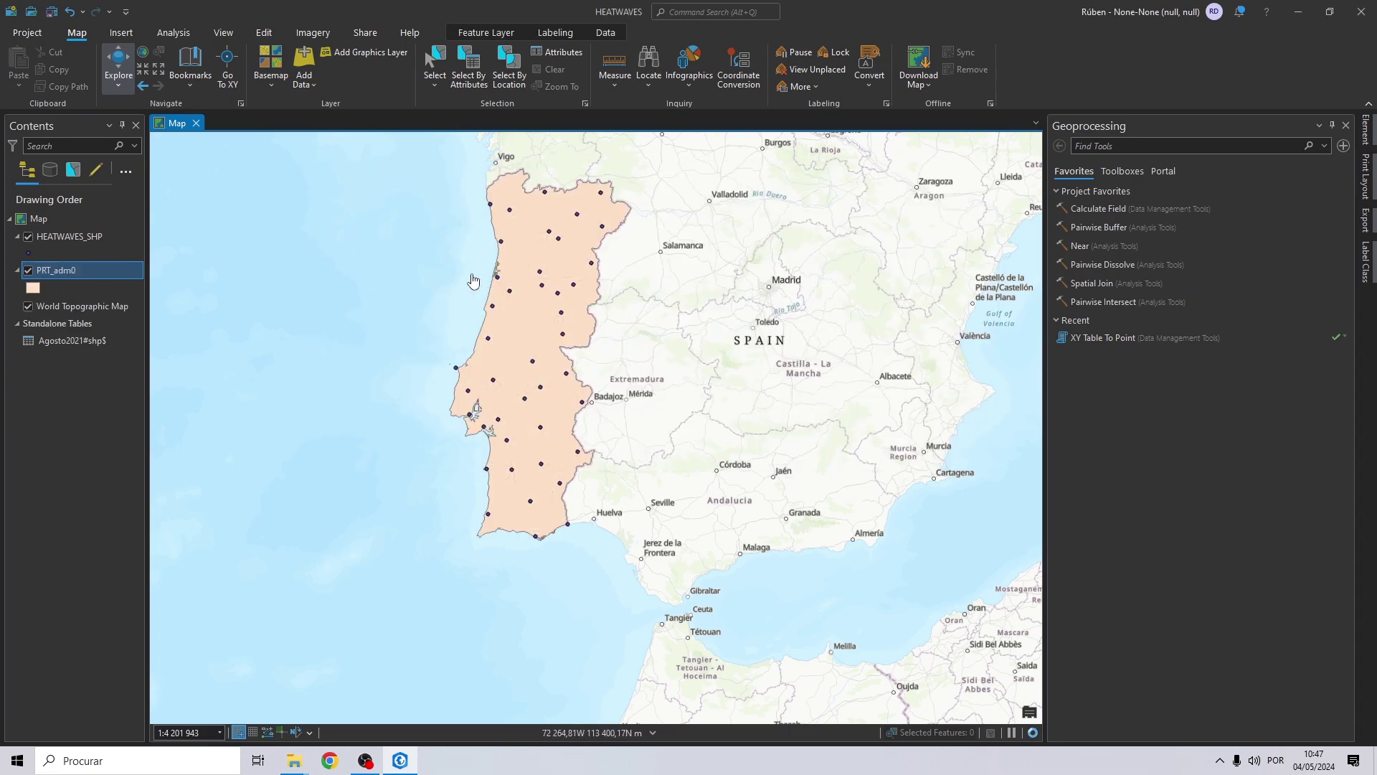
scroll(507, 399, "up", 5)
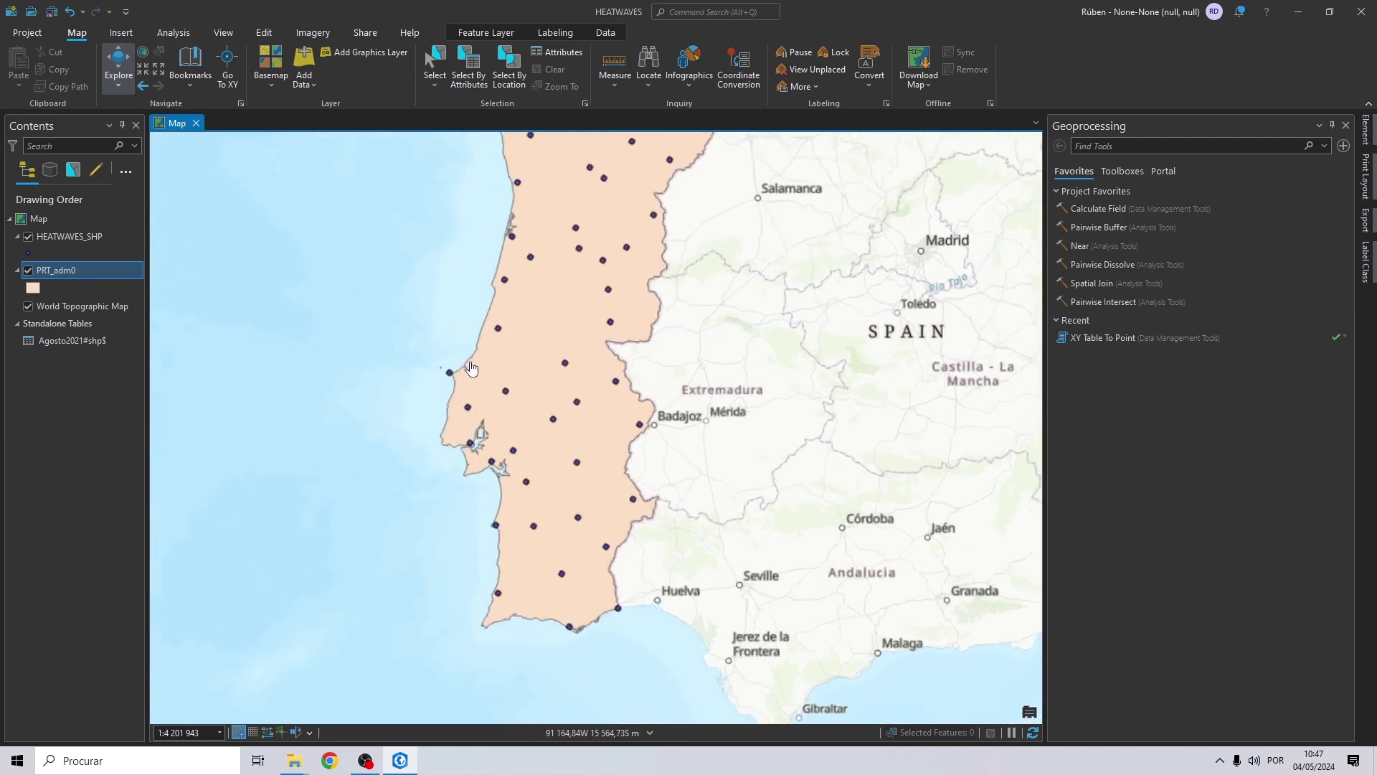
scroll(440, 420, "down", 6)
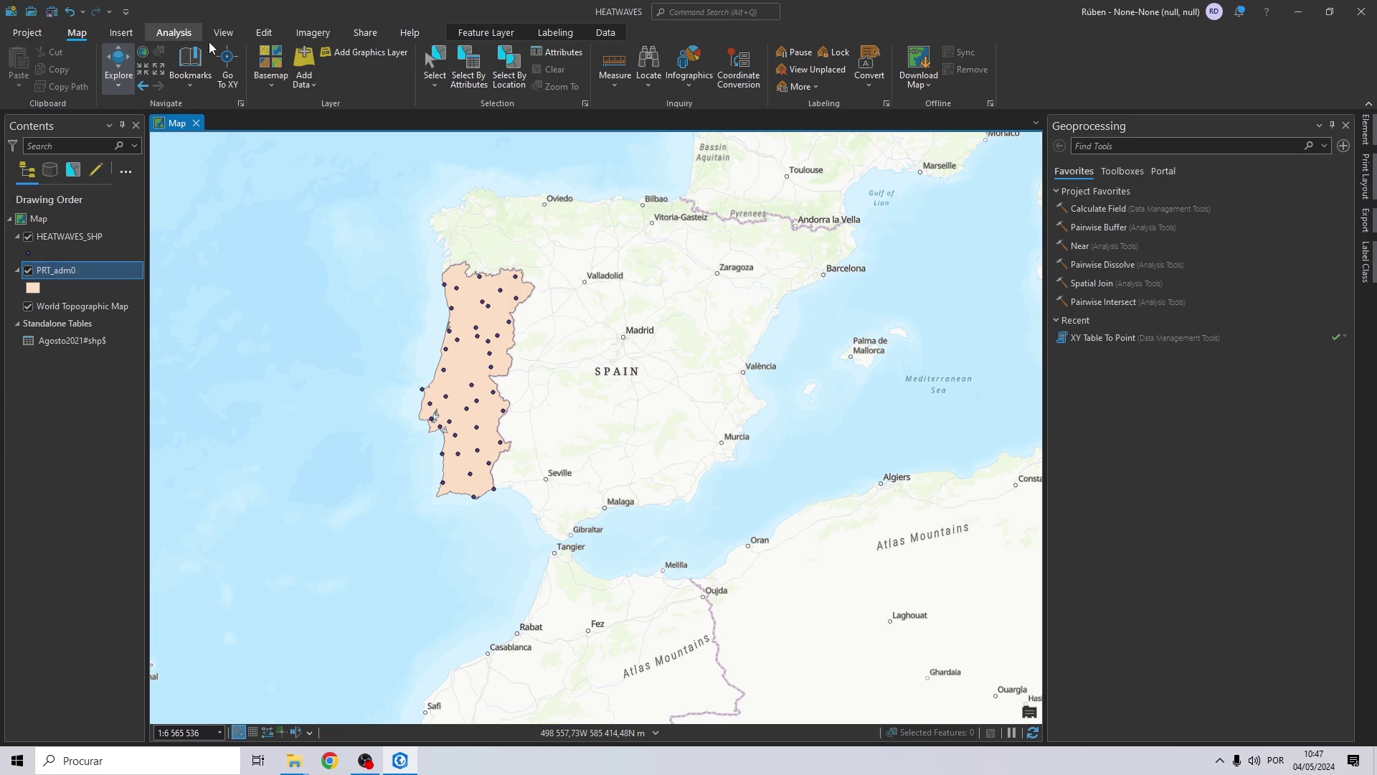
Open the IDW tool with HEATWAVES_SHP as input points and AVERAGE as the Z field
left_click(485, 85)
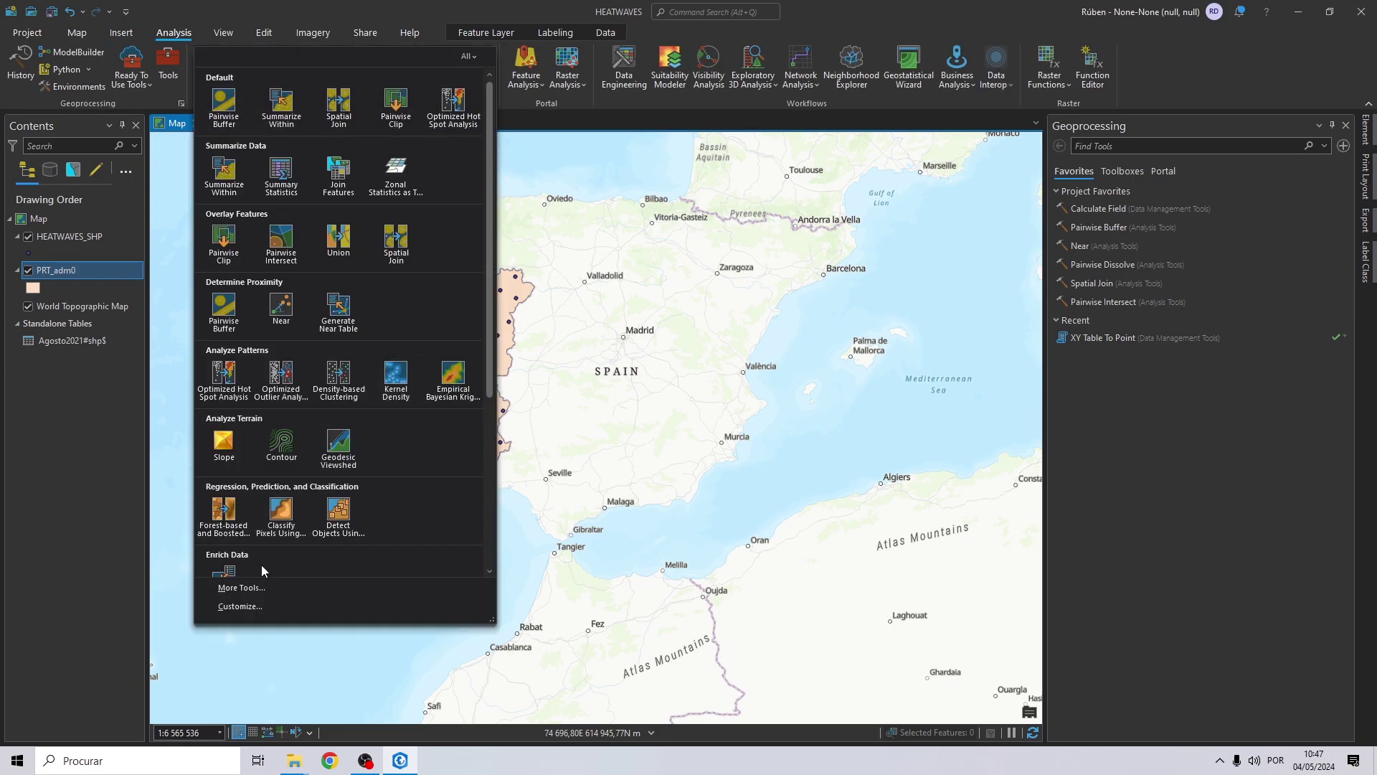
left_click(245, 588)
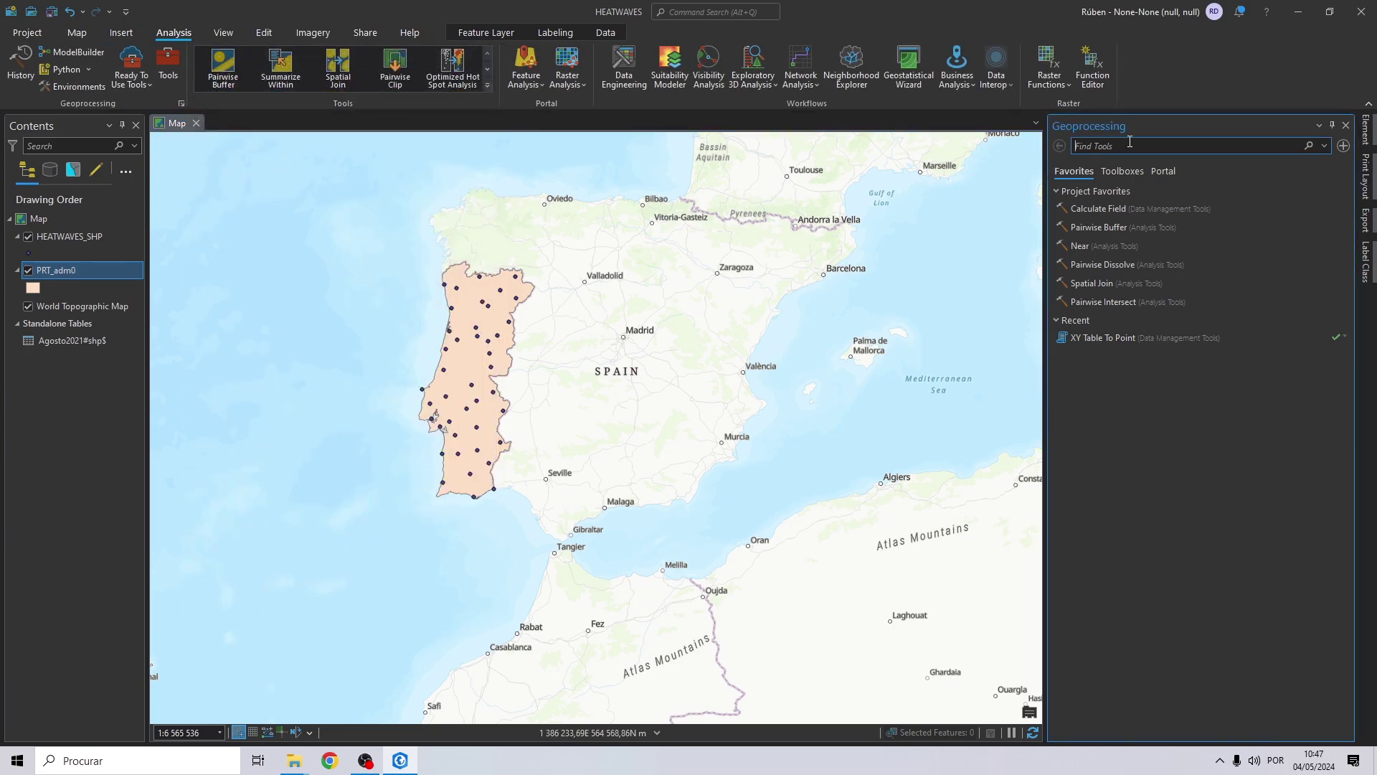
type("IDW")
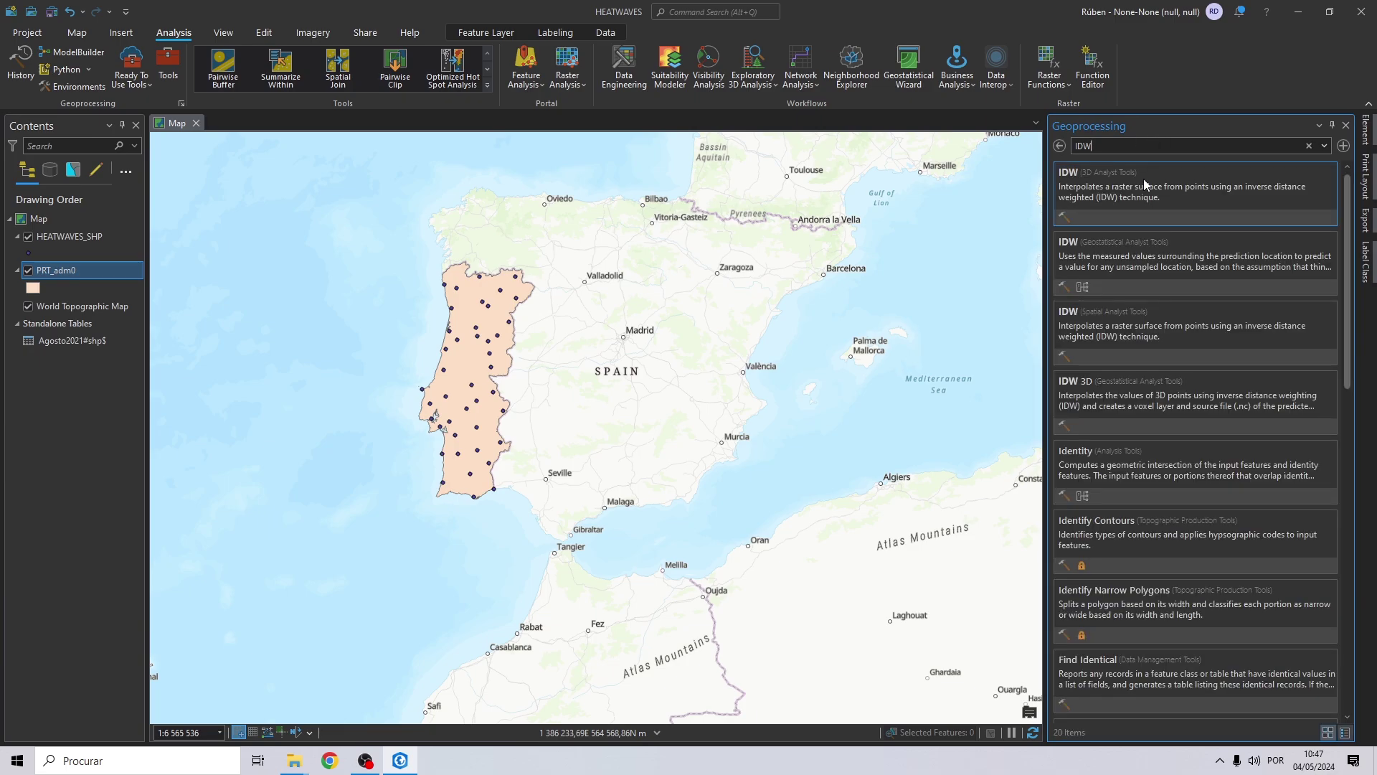
left_click(1144, 179)
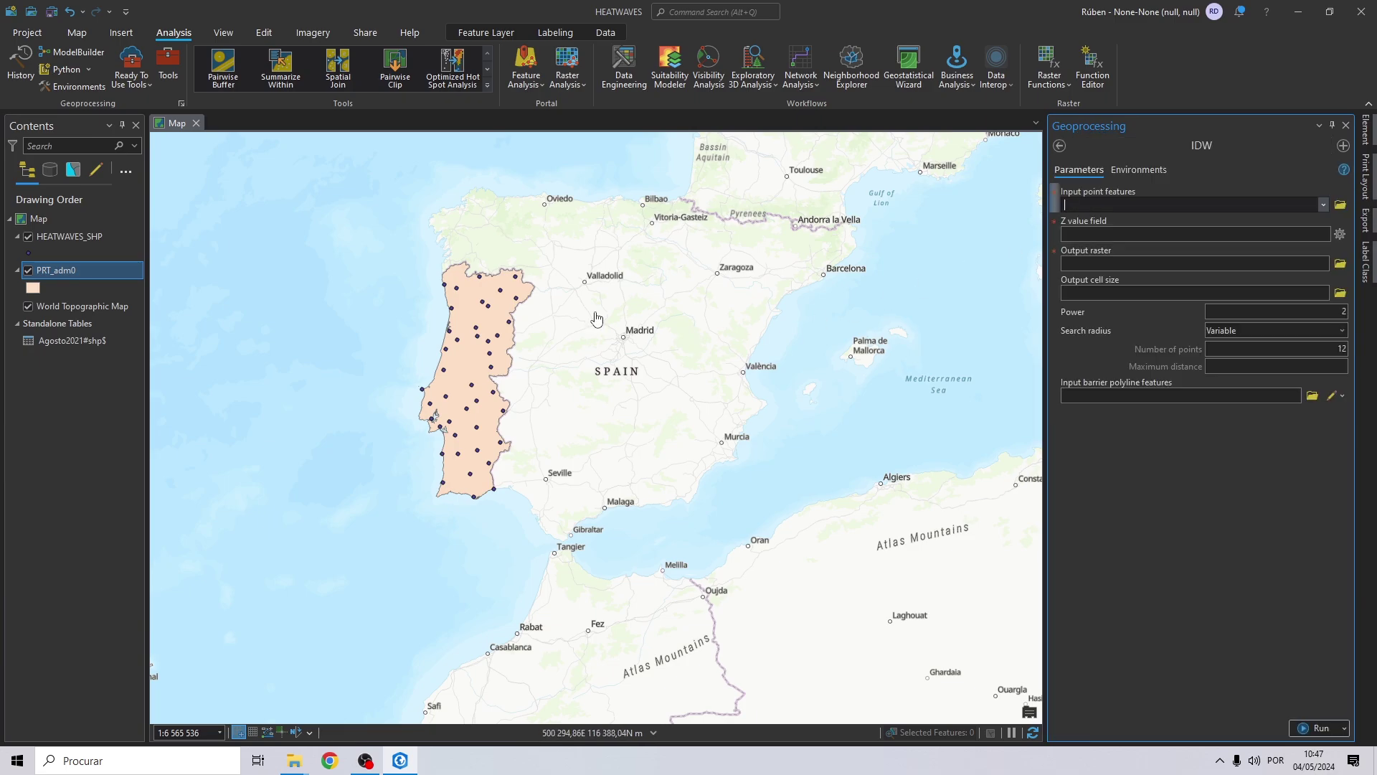
left_click(47, 243)
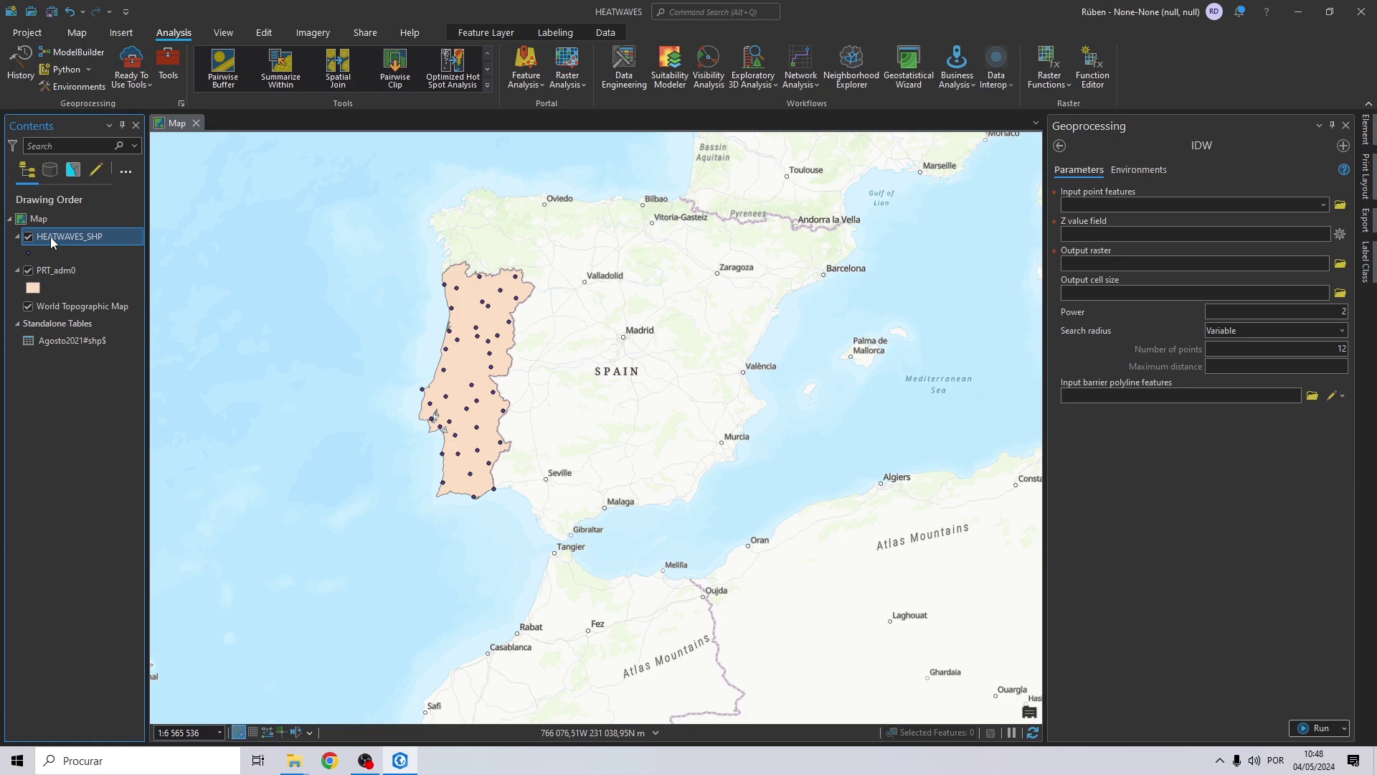
left_click_drag(1086, 206, 1087, 207)
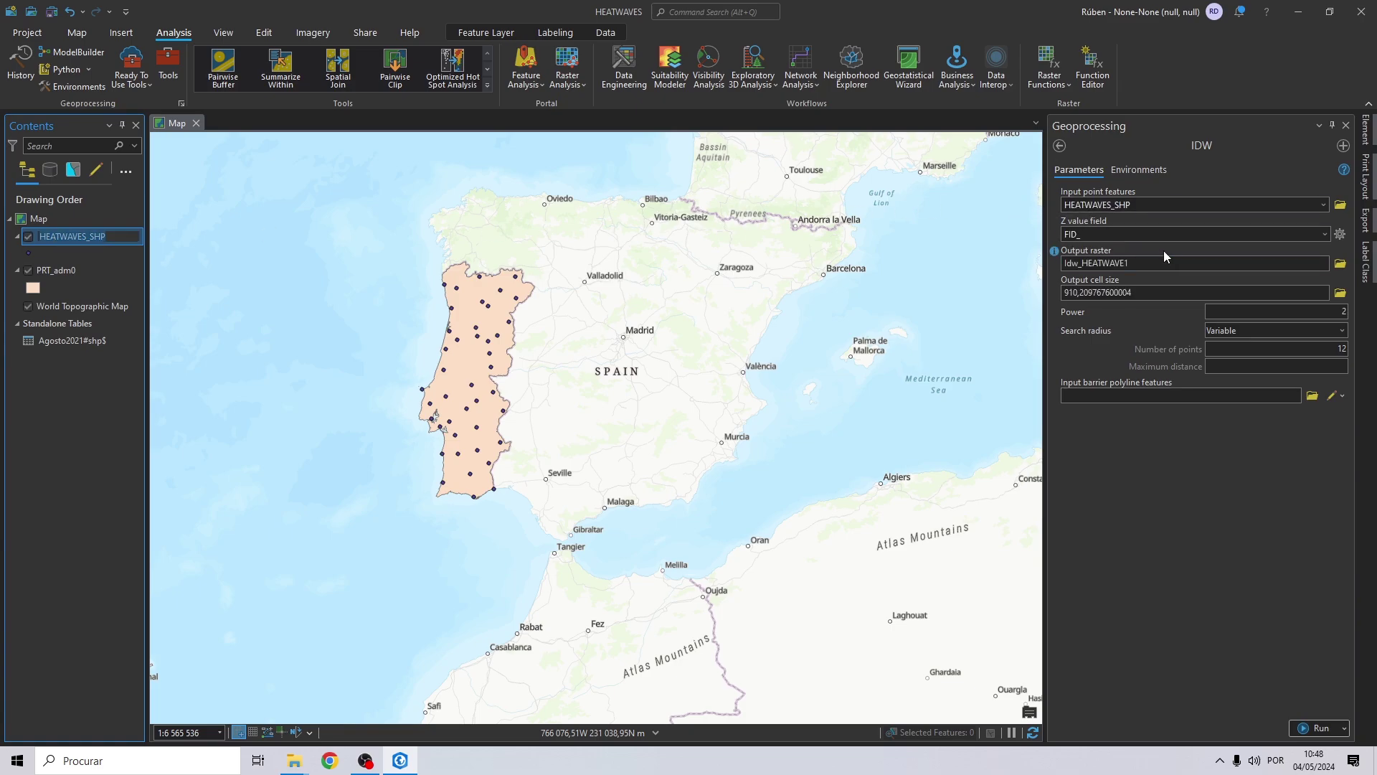
left_click(1324, 234)
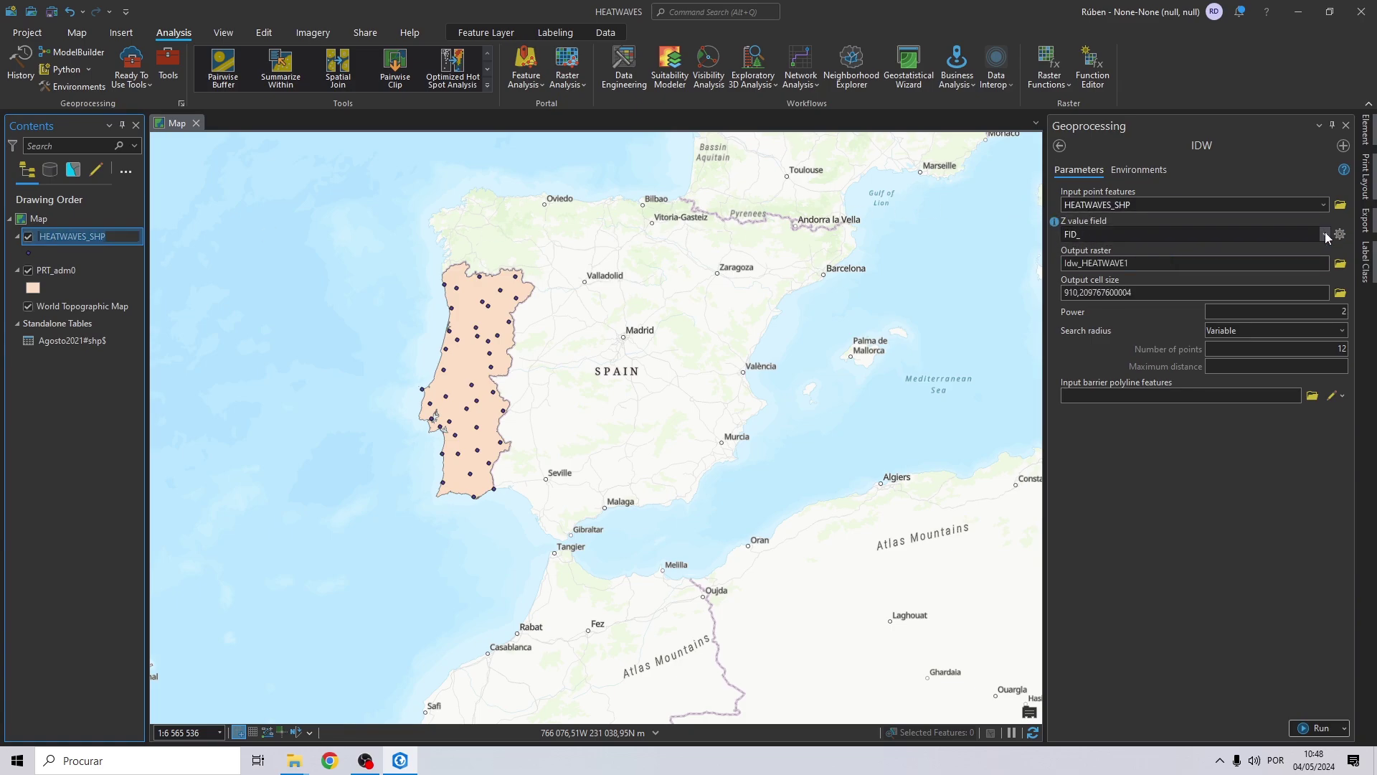
left_click(1090, 430)
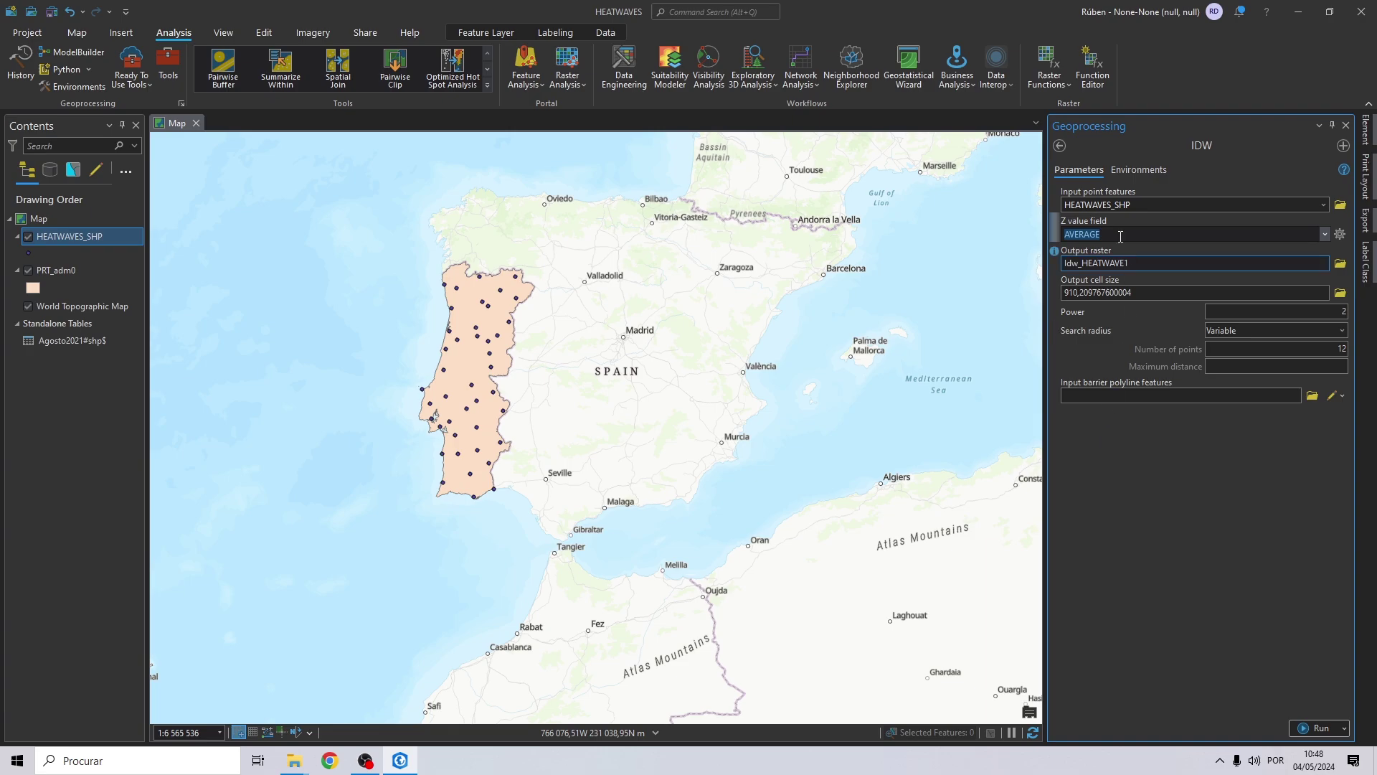
Save the output raster as IDW_HW in HEATWAVES TUTORIAL and set the cell size to 50
left_click(1340, 264)
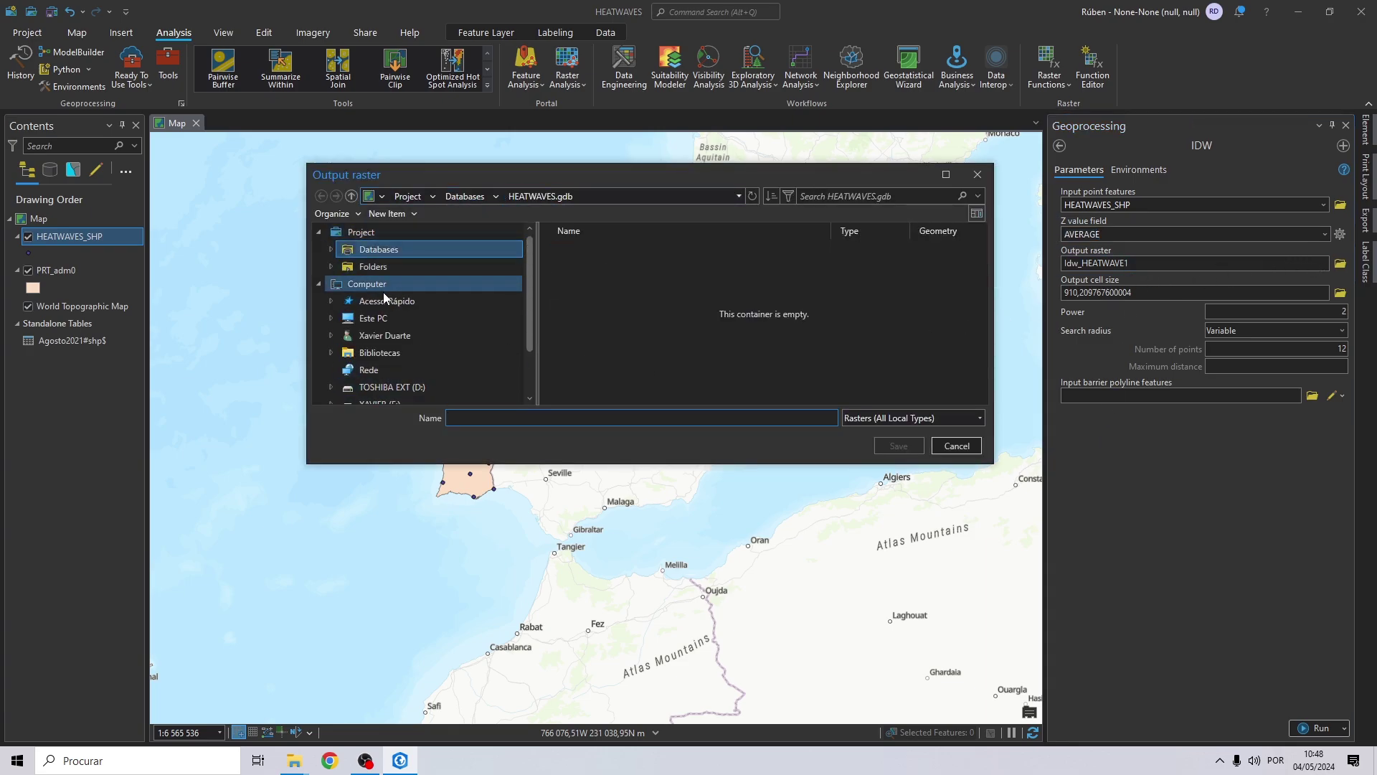
left_click(375, 320)
double_click(603, 252)
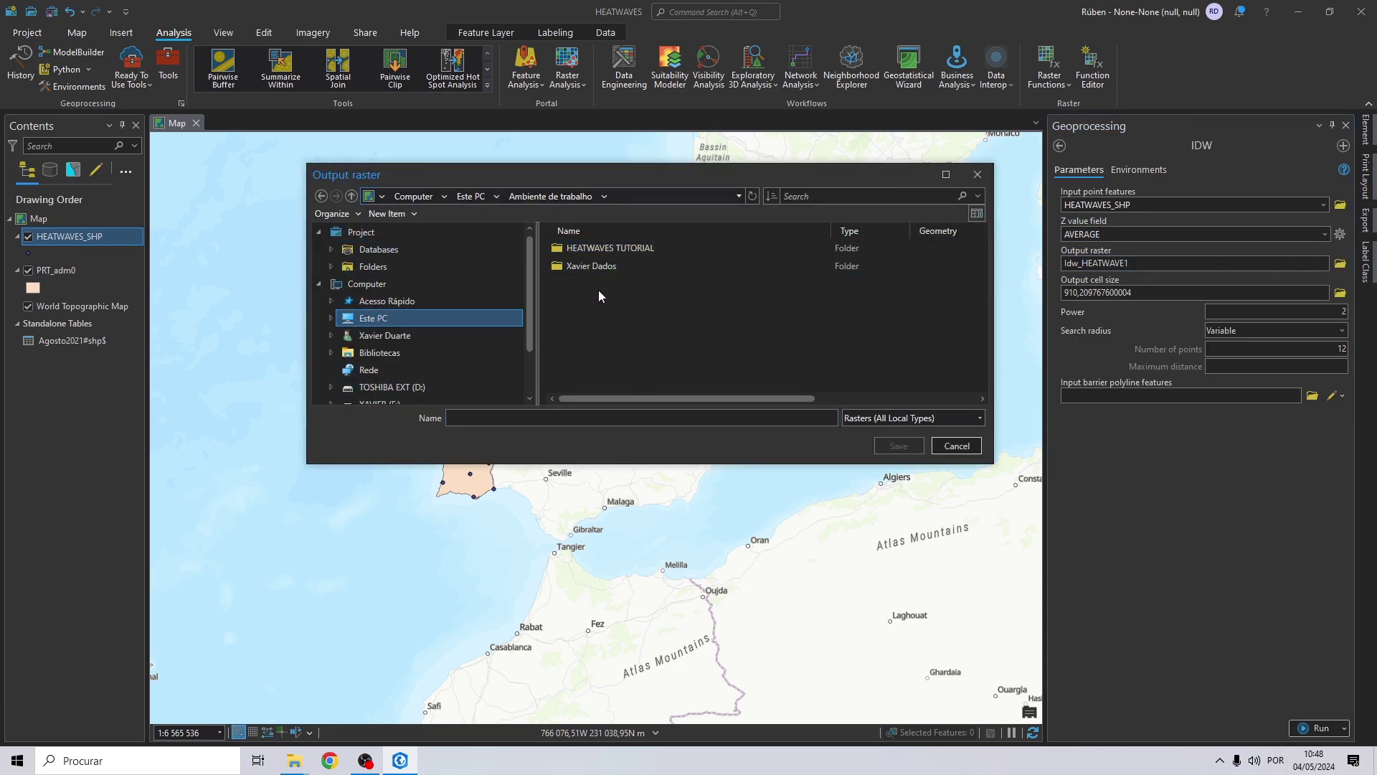
double_click(594, 251)
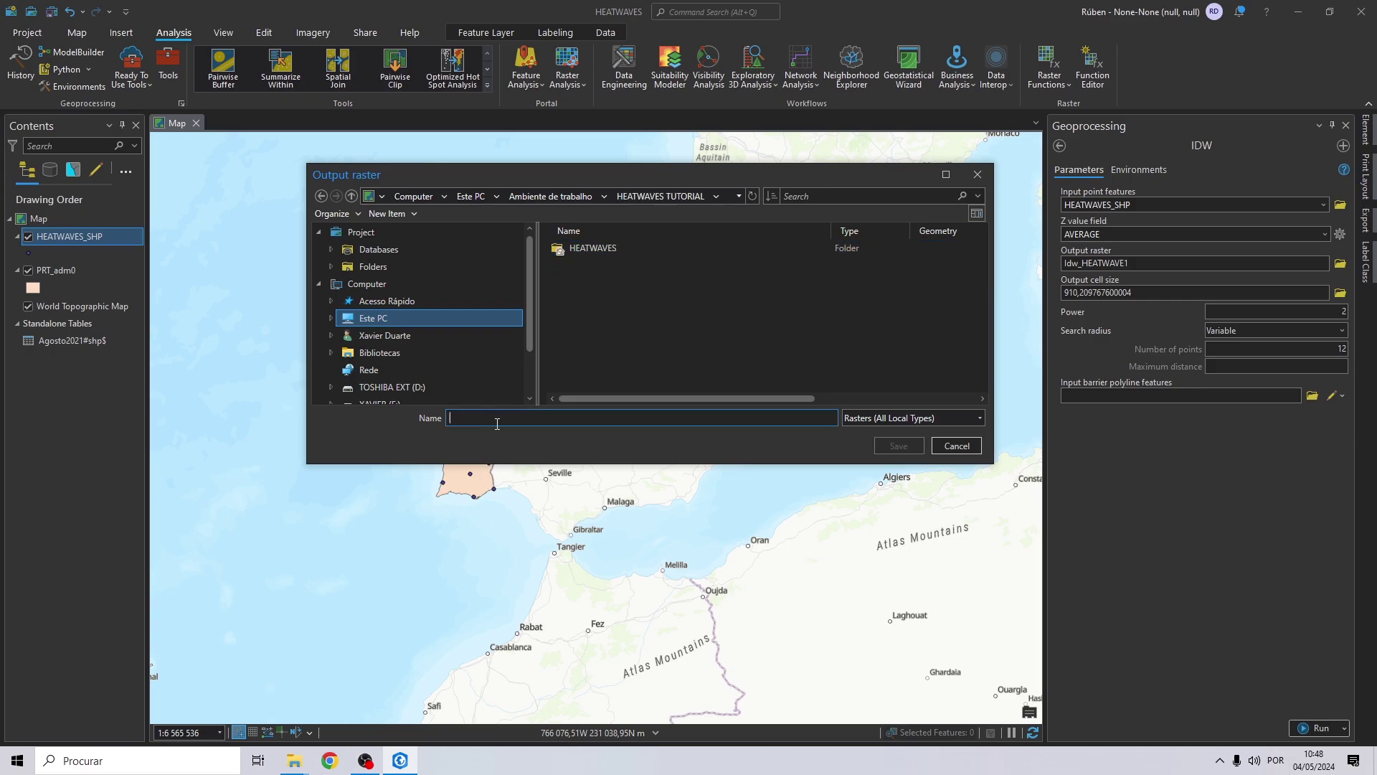
type("IDW_HW")
left_click(905, 454)
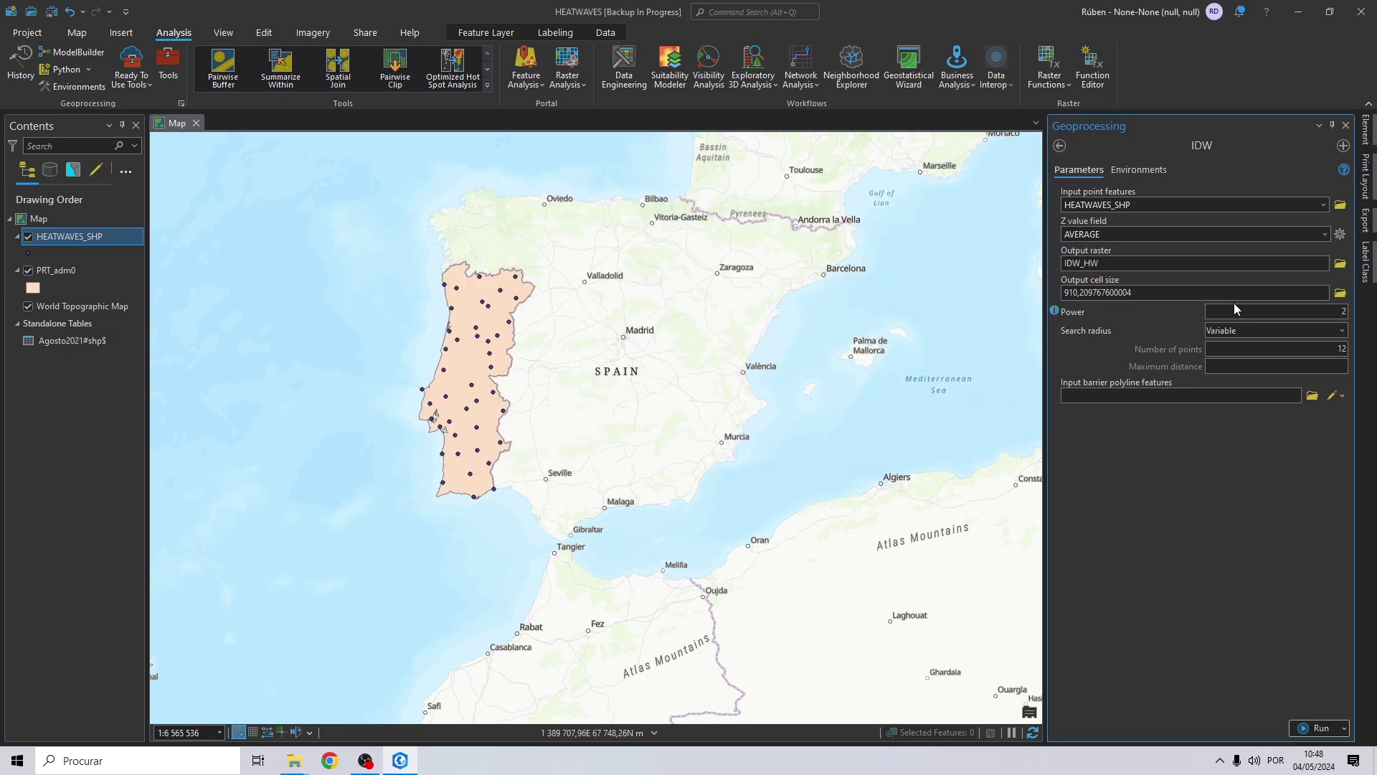
left_click(1181, 294)
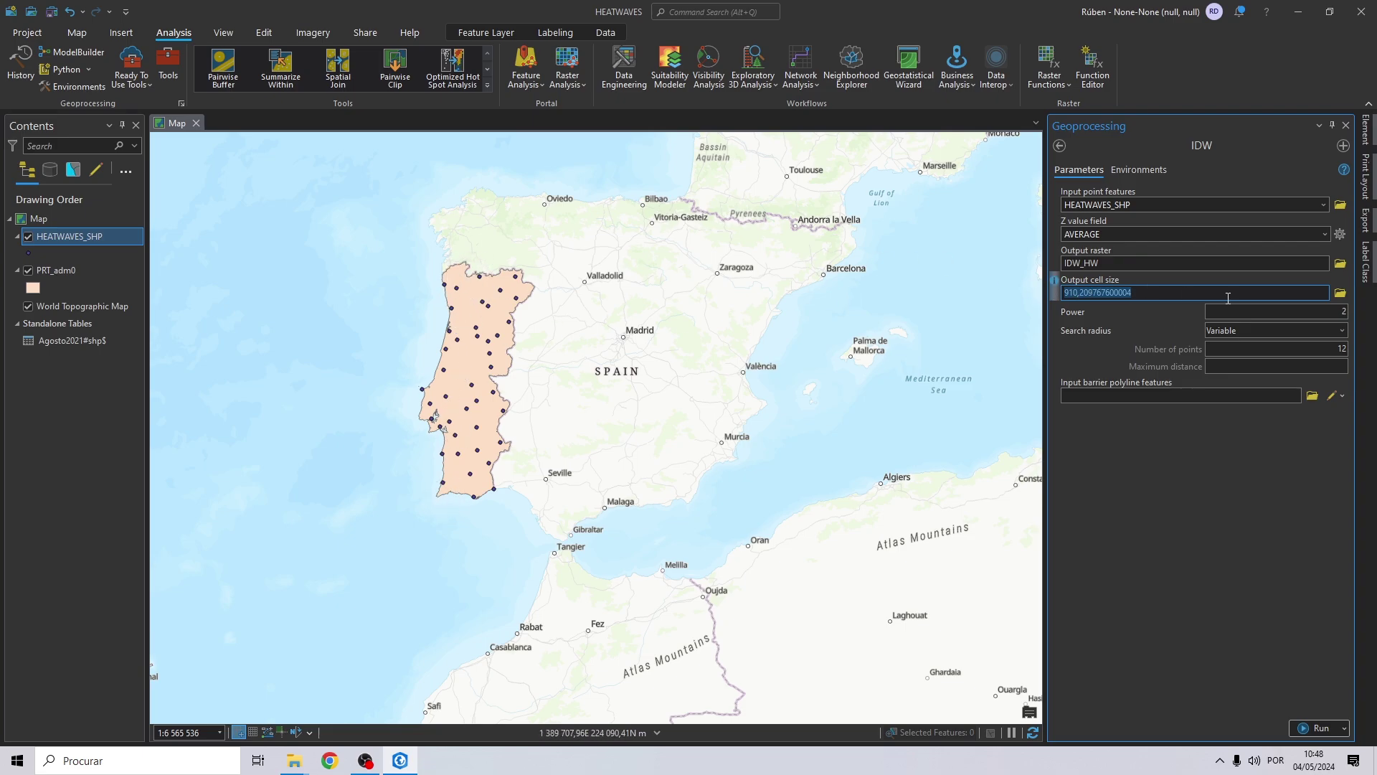
type("50")
Set the IDW environments: Current Map coordinate system, PRTadm0 extent, and PRT_adm0 mask
left_click(1122, 170)
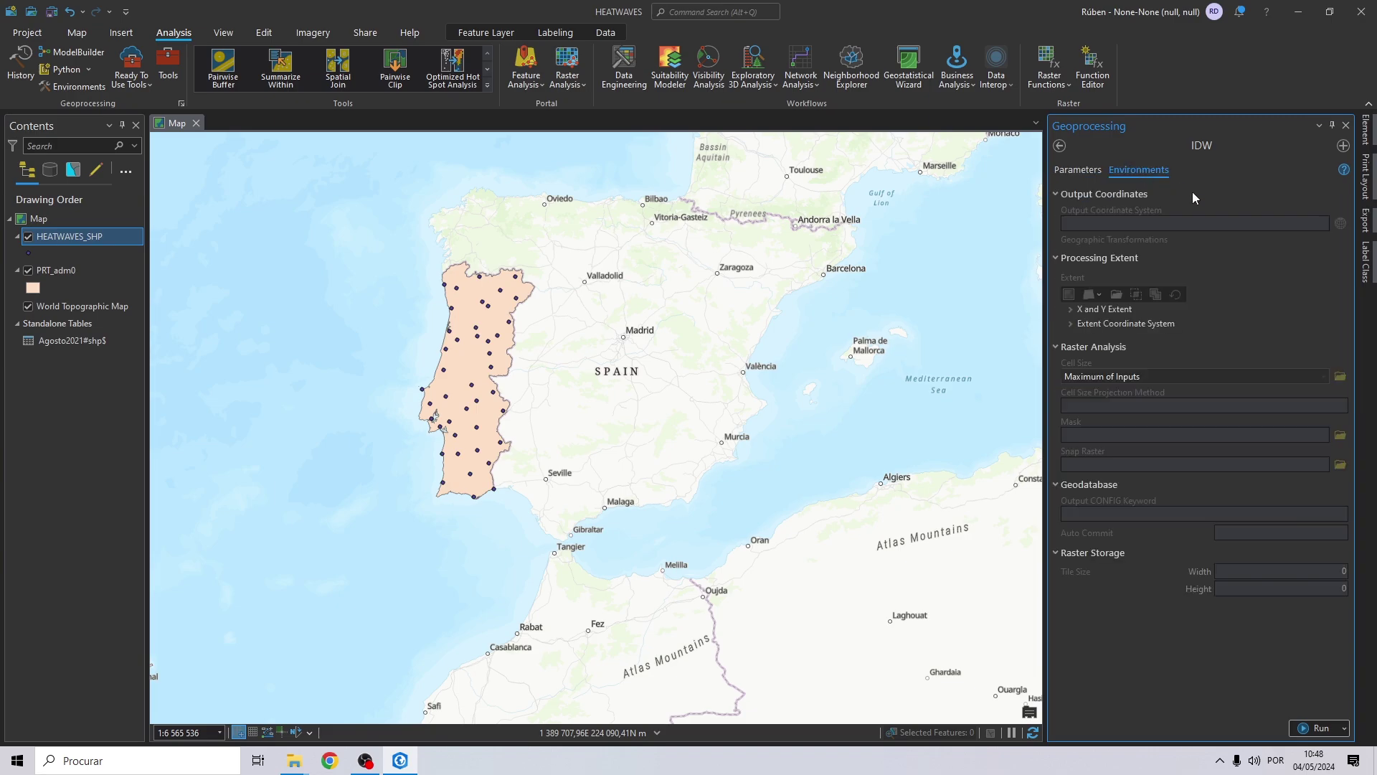
left_click(1323, 223)
left_click(1182, 239)
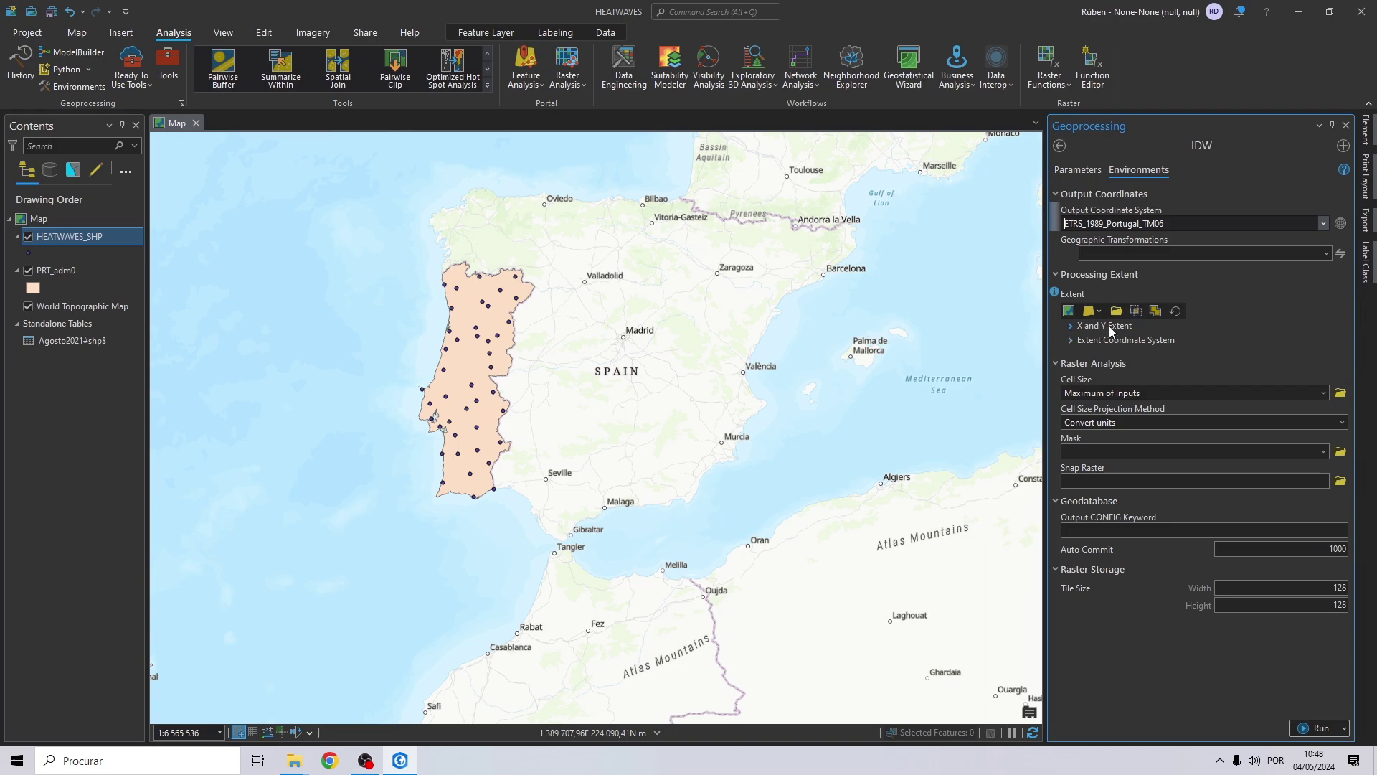
left_click(1090, 312)
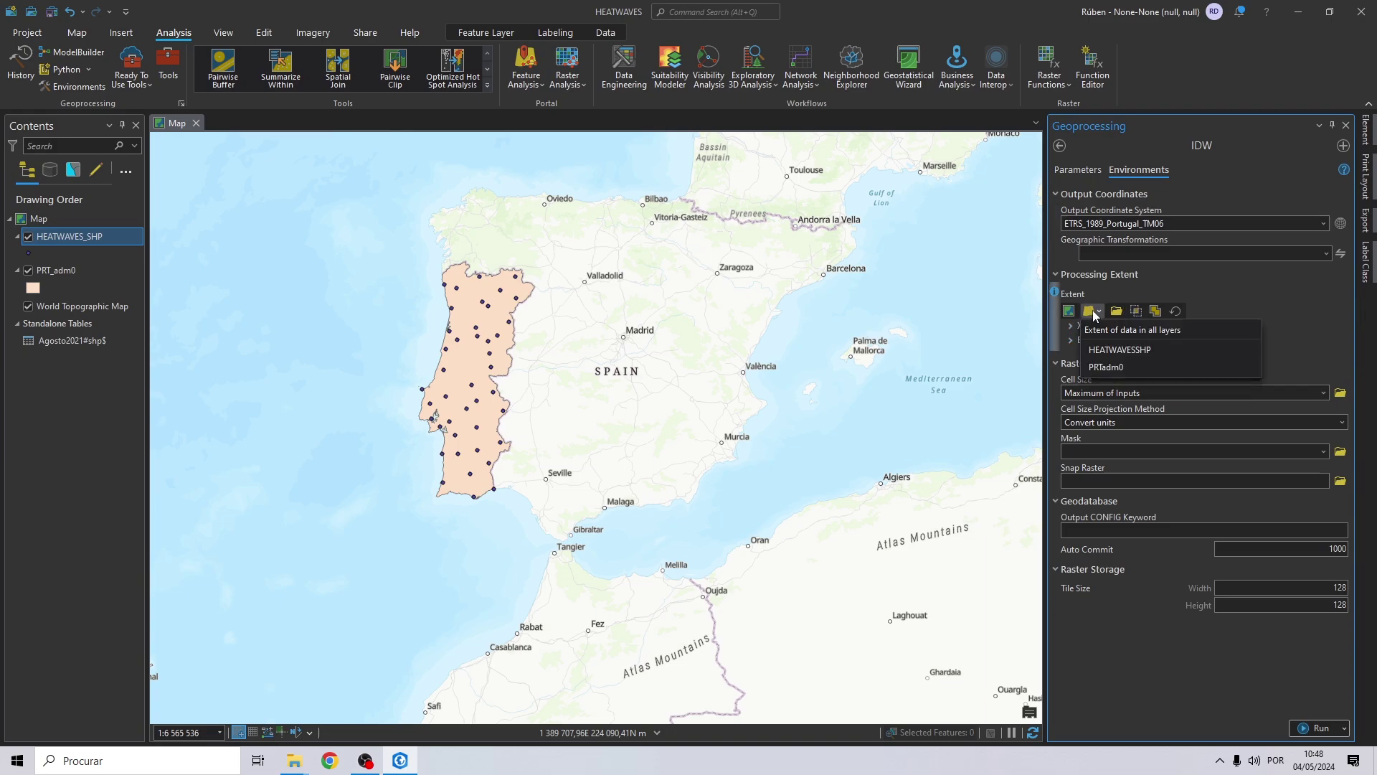
left_click(1103, 368)
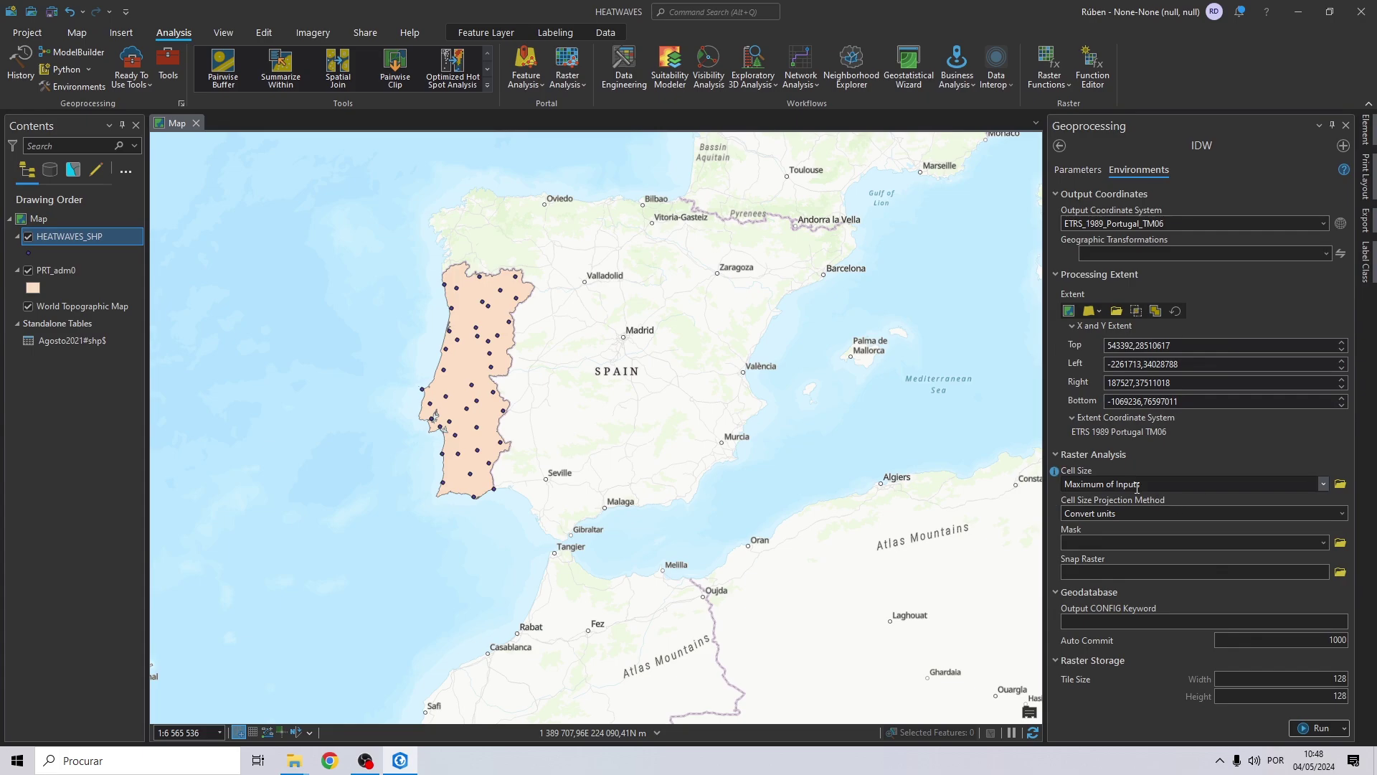
left_click(1323, 543)
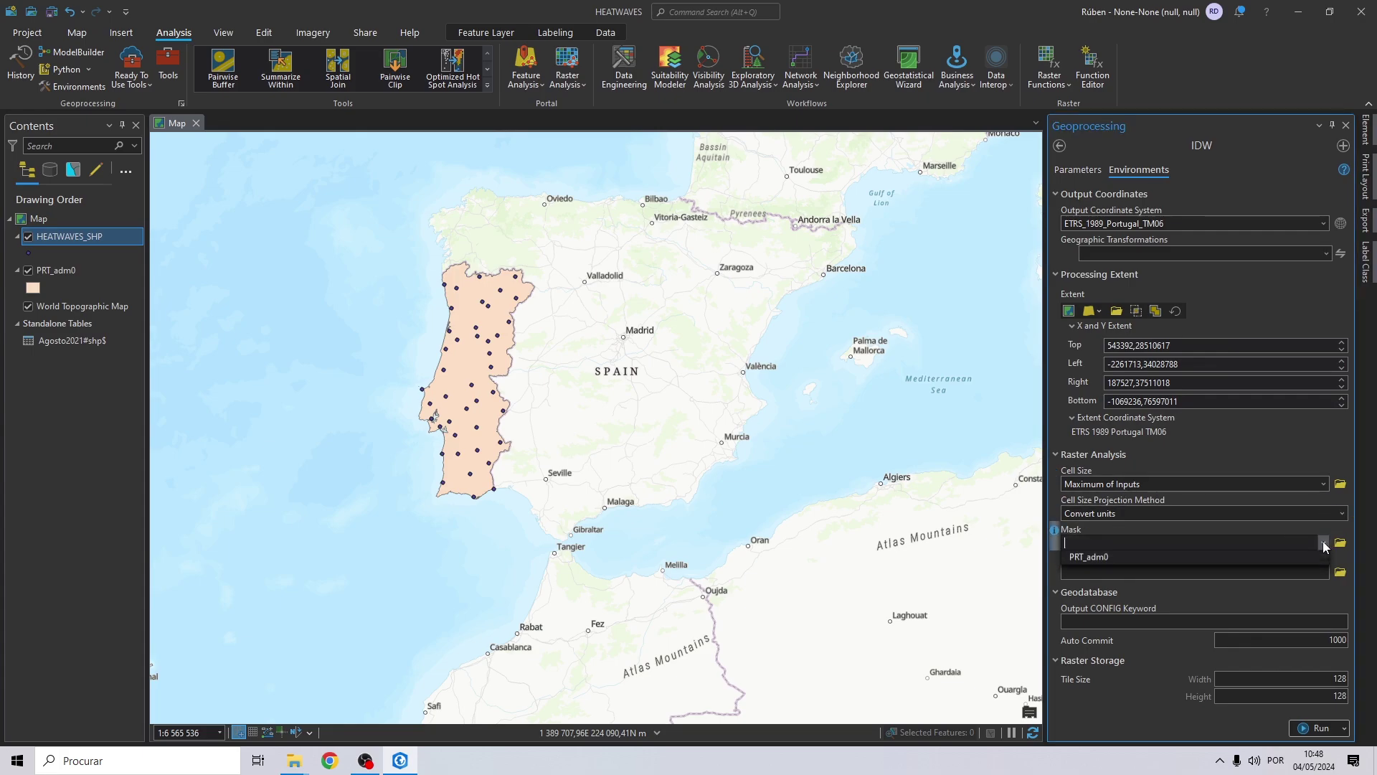
left_click(1129, 560)
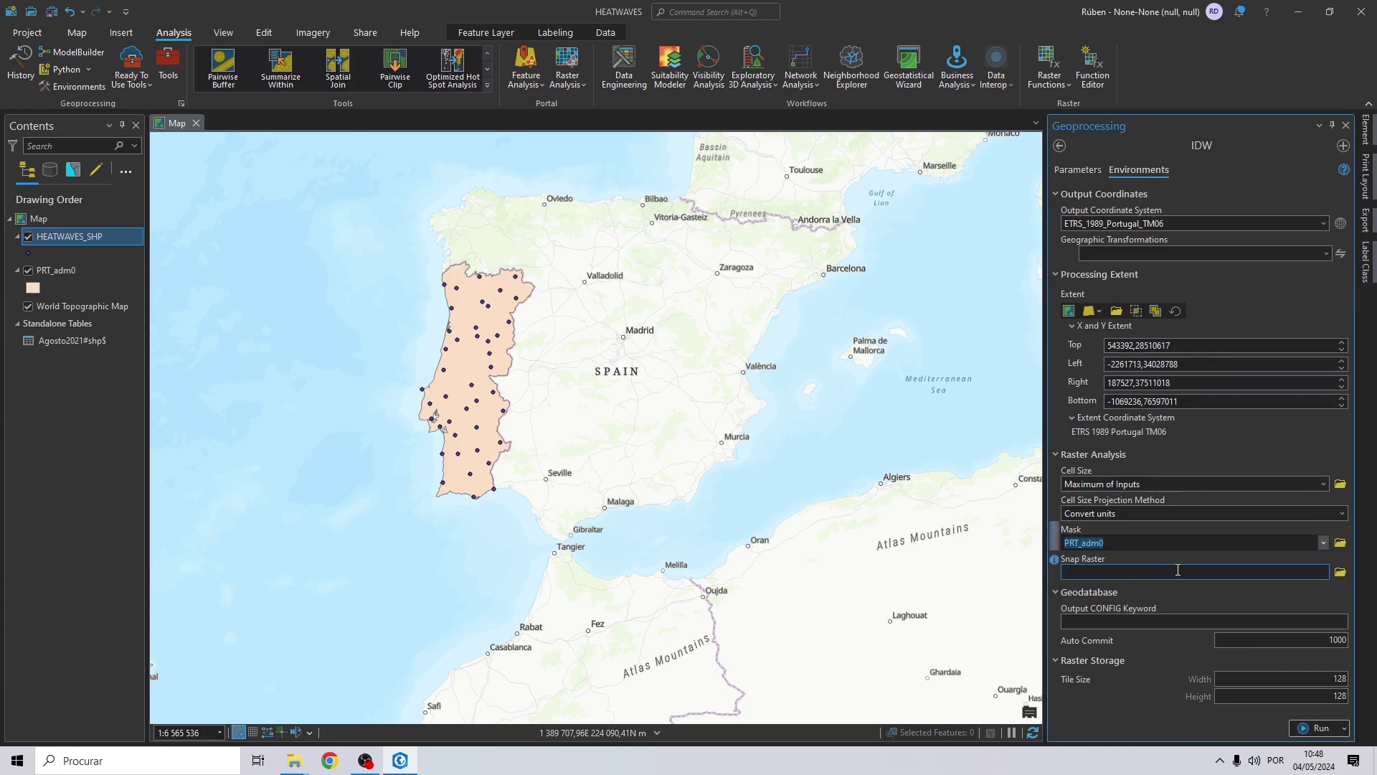
Start the IDW run, then cancel it and go back to the parameters
left_click(1318, 728)
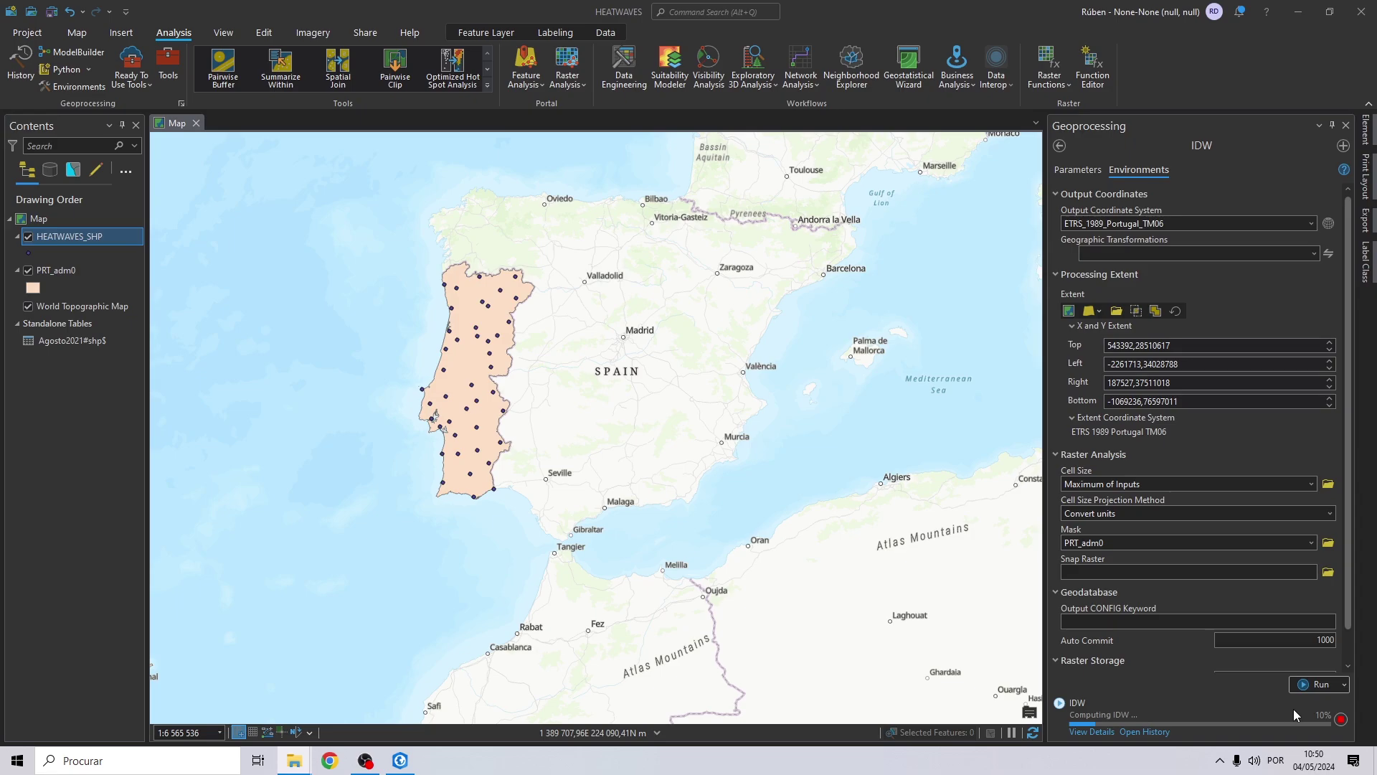
left_click(1341, 718)
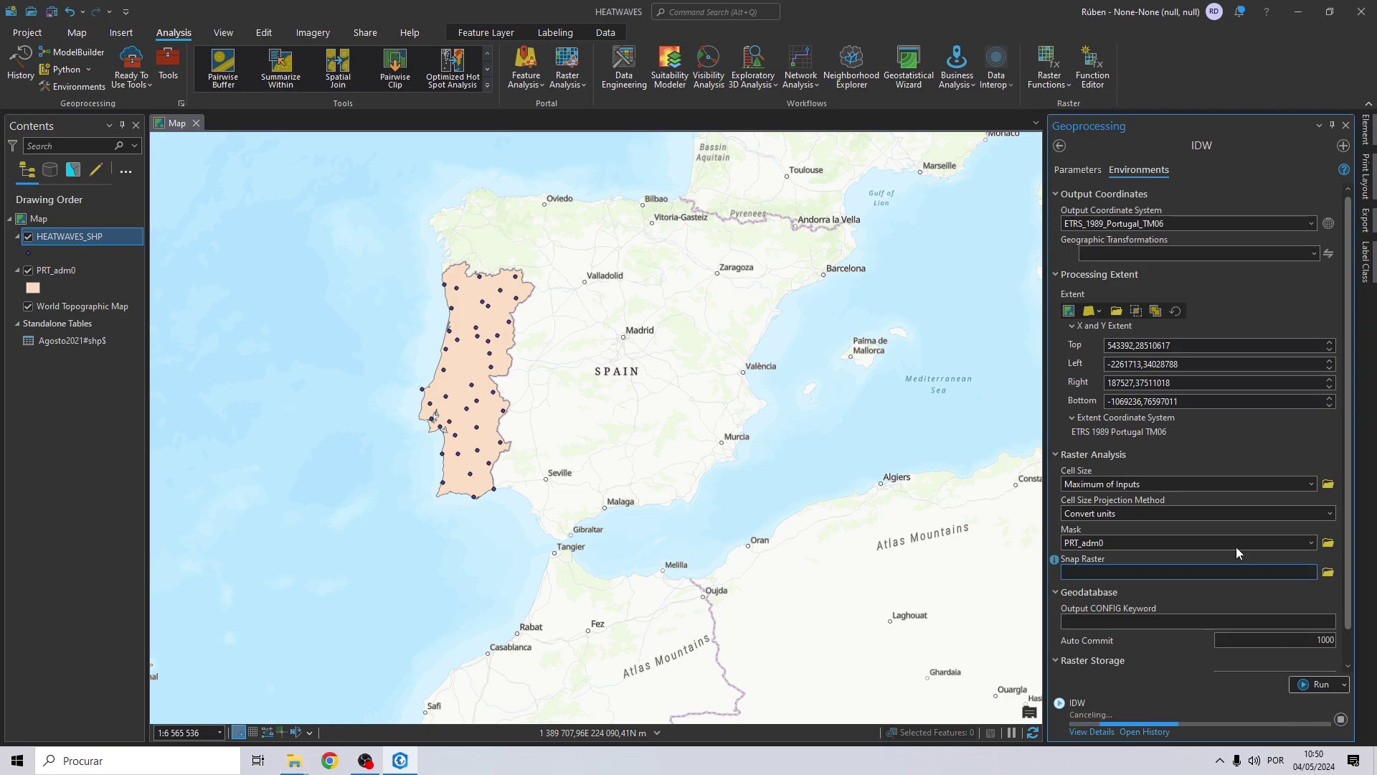
left_click(1069, 170)
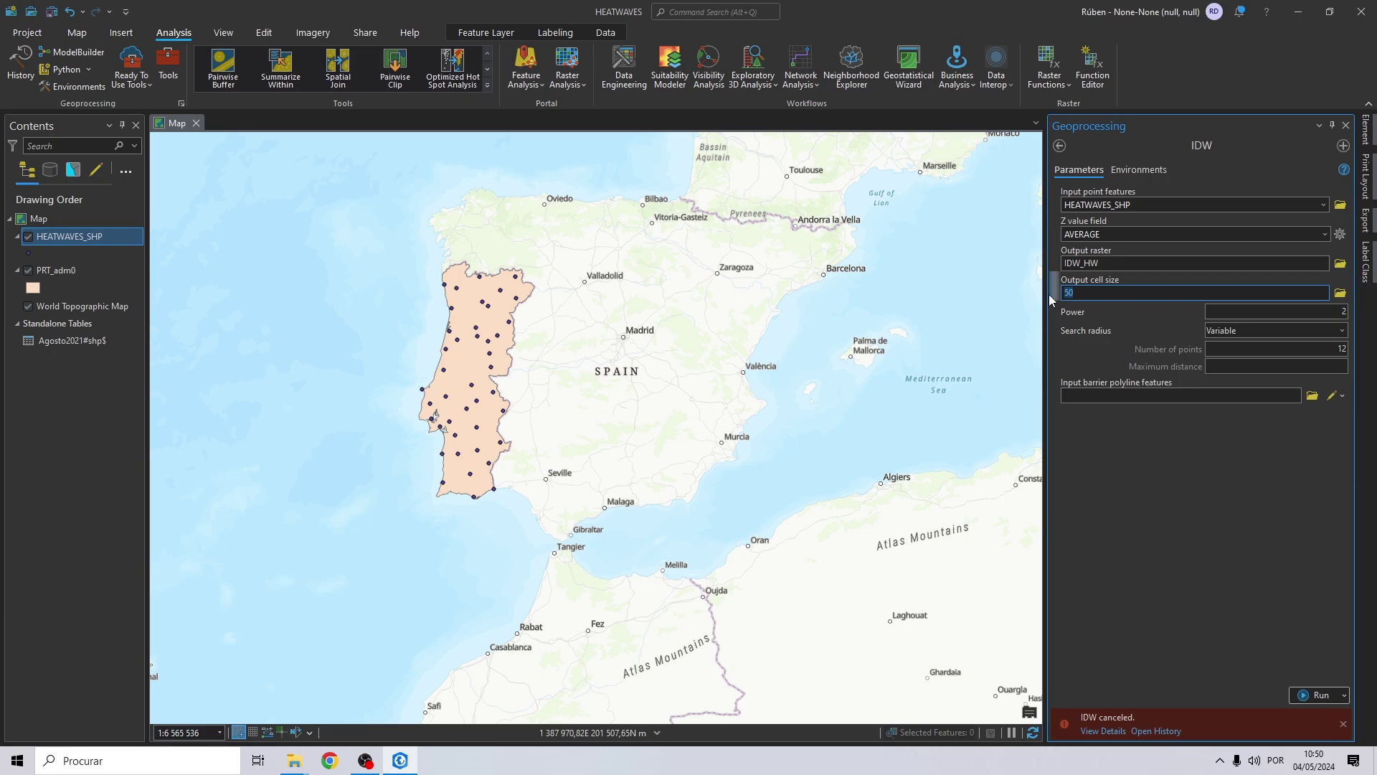
Rerun IDW with a 500 cell size and hide the PRT_adm0 layer to reveal IDW_HW
type("500")
left_click(1302, 696)
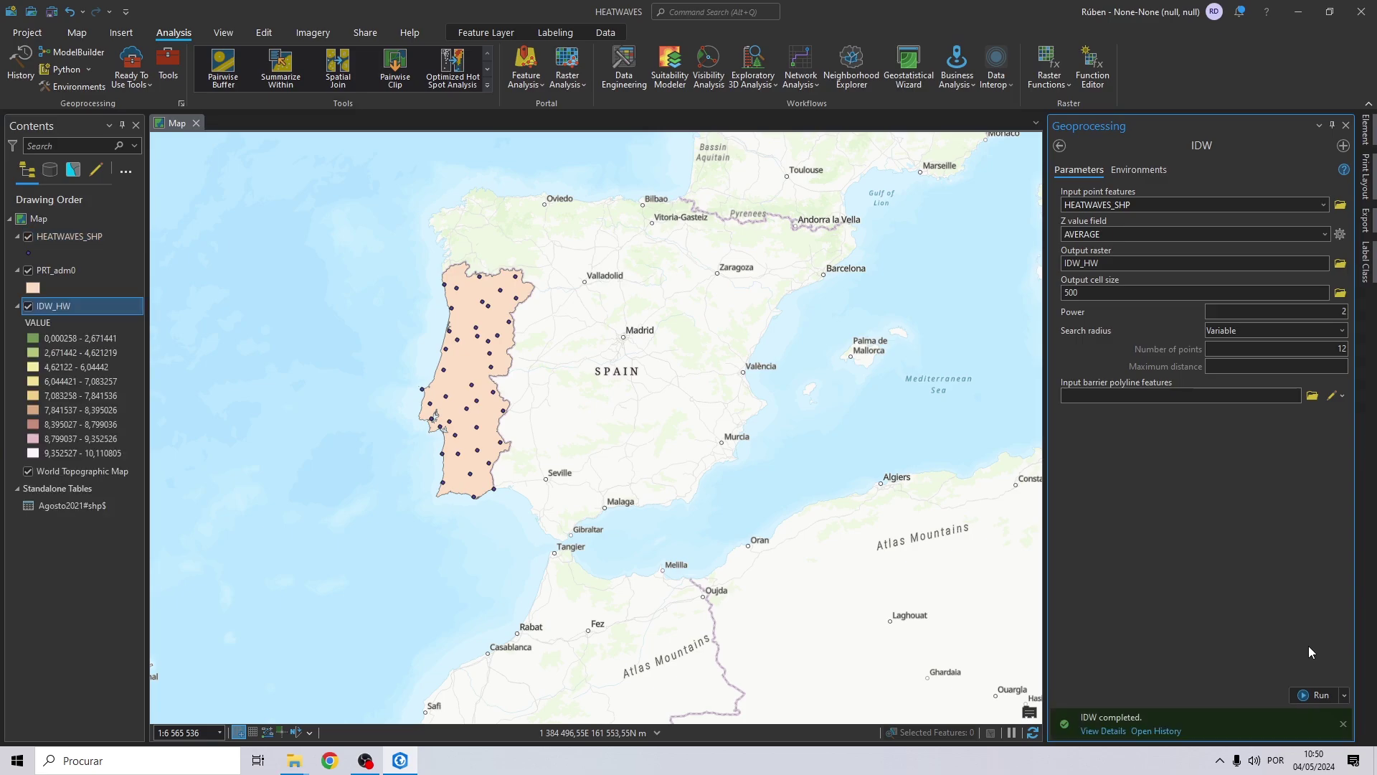
left_click(30, 273)
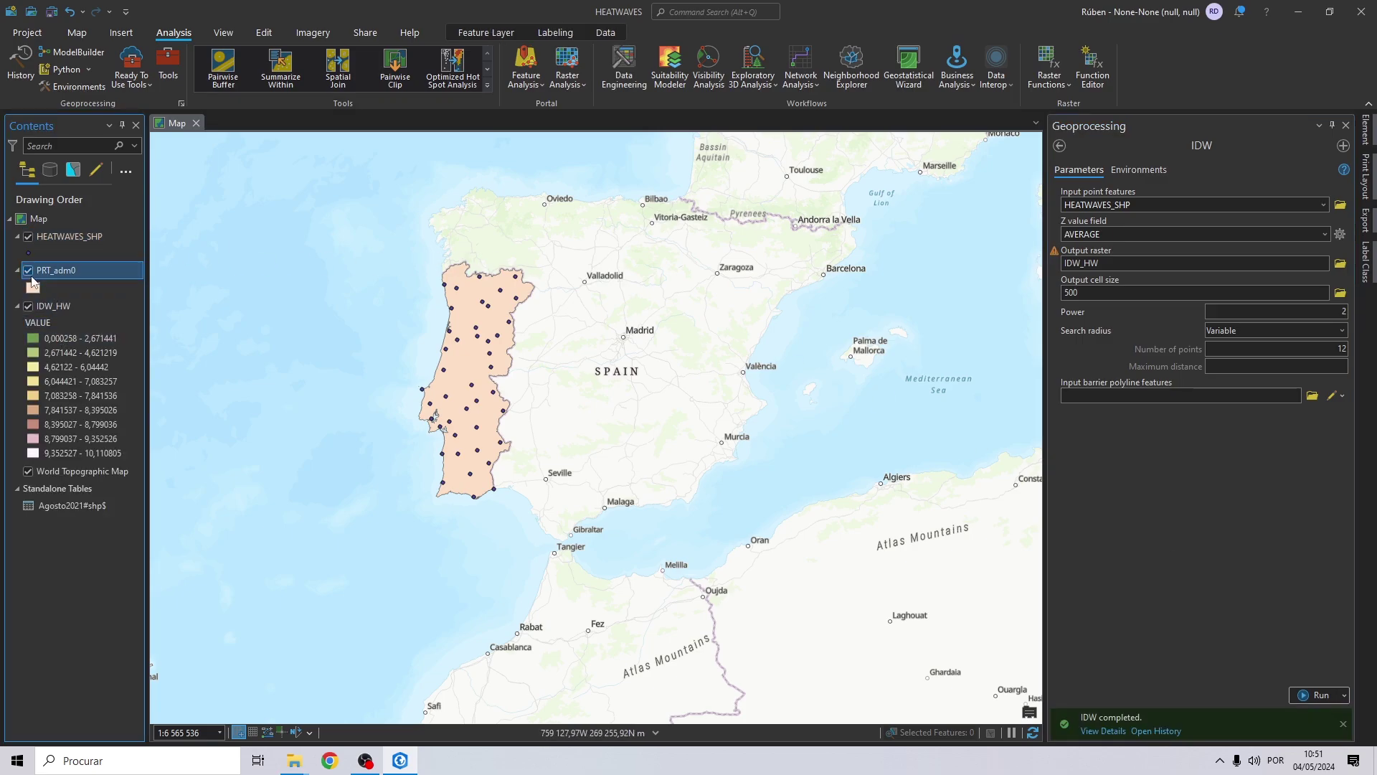
left_click(29, 271)
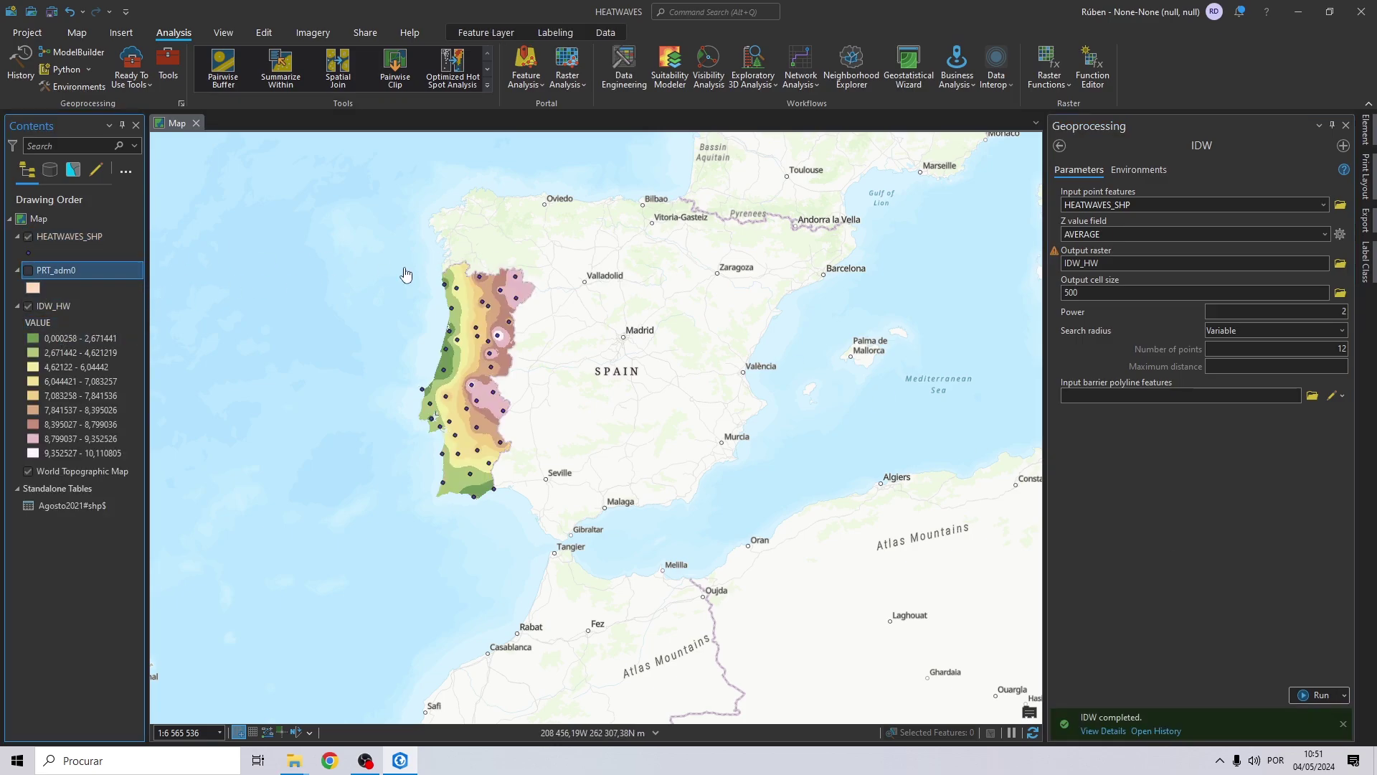
Apply a green-yellow-red colour scheme to IDW_HW and hide the World Topographic Map basemap
right_click(62, 307)
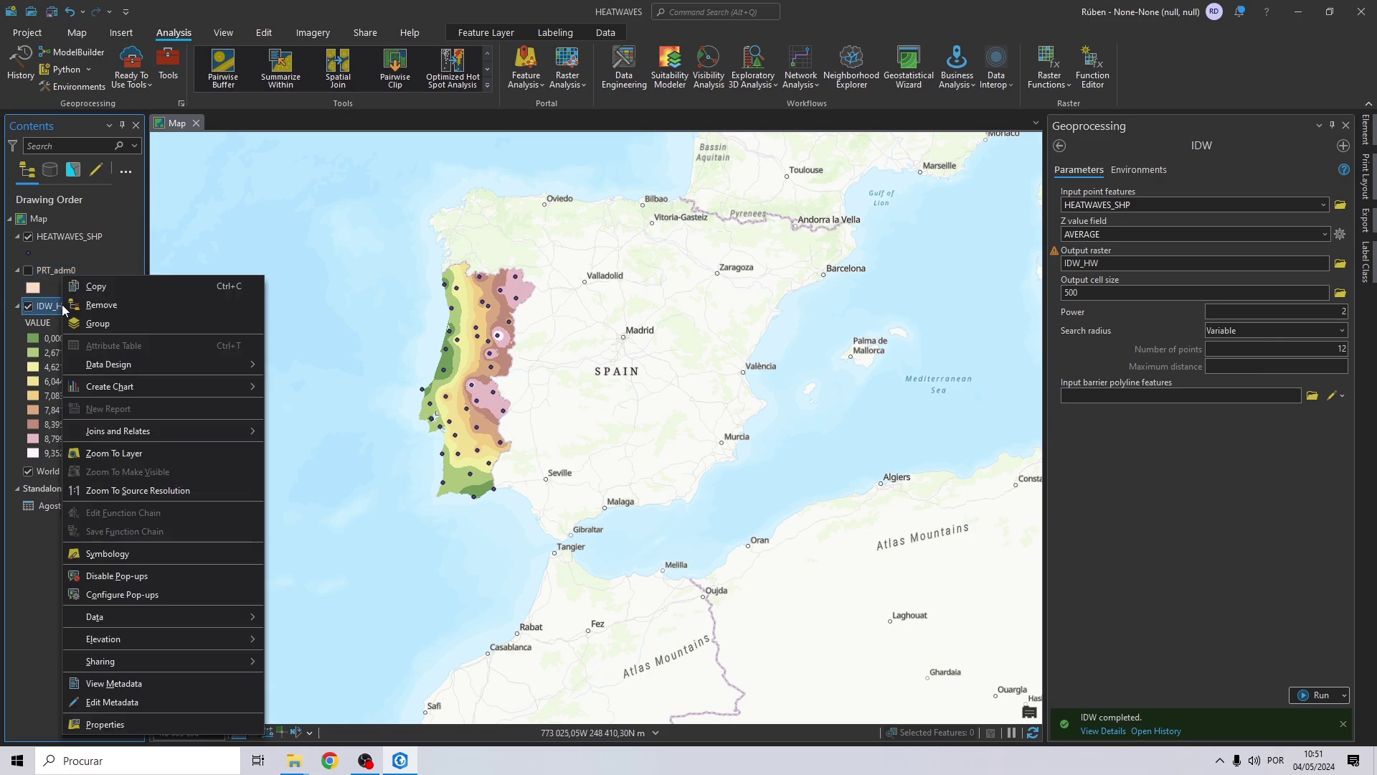
left_click(122, 550)
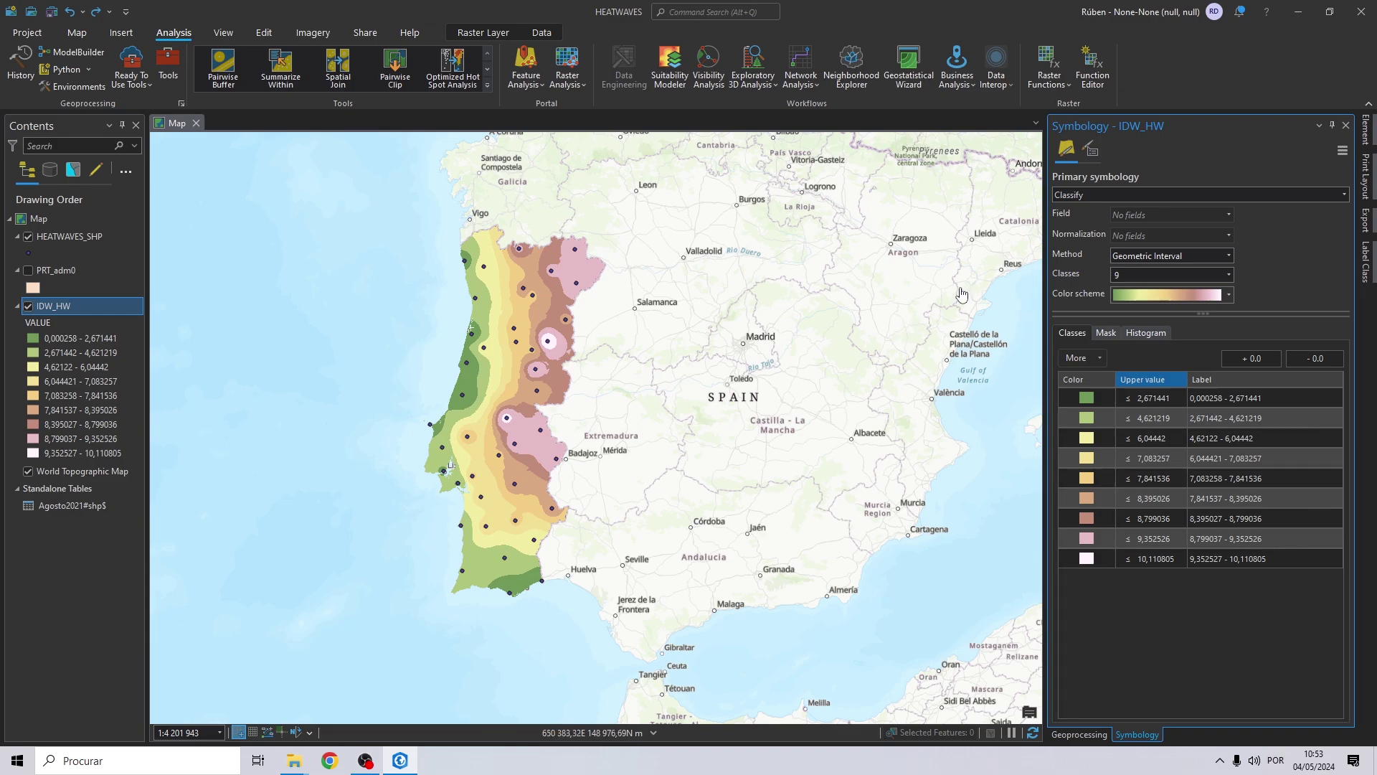
left_click(1171, 296)
left_click(1155, 471)
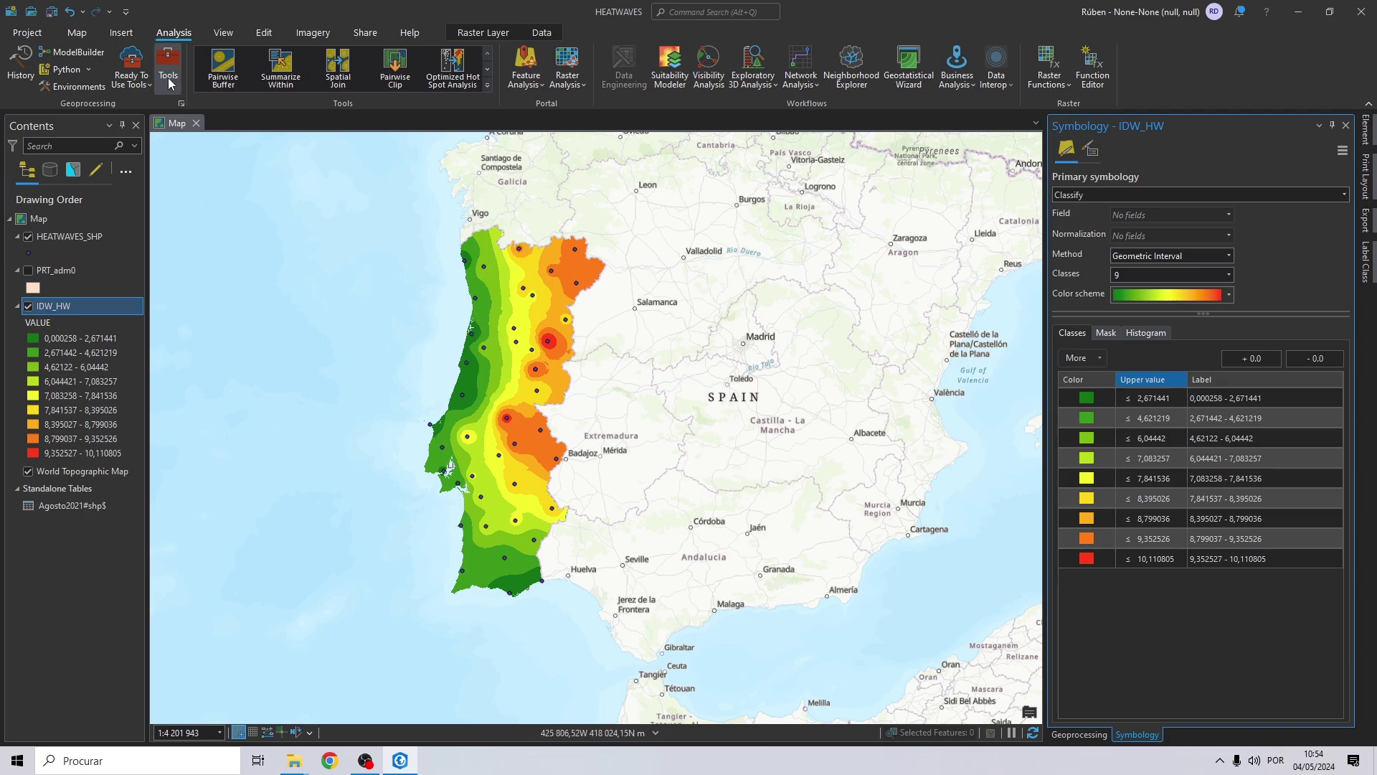
left_click(56, 471)
left_click(28, 472)
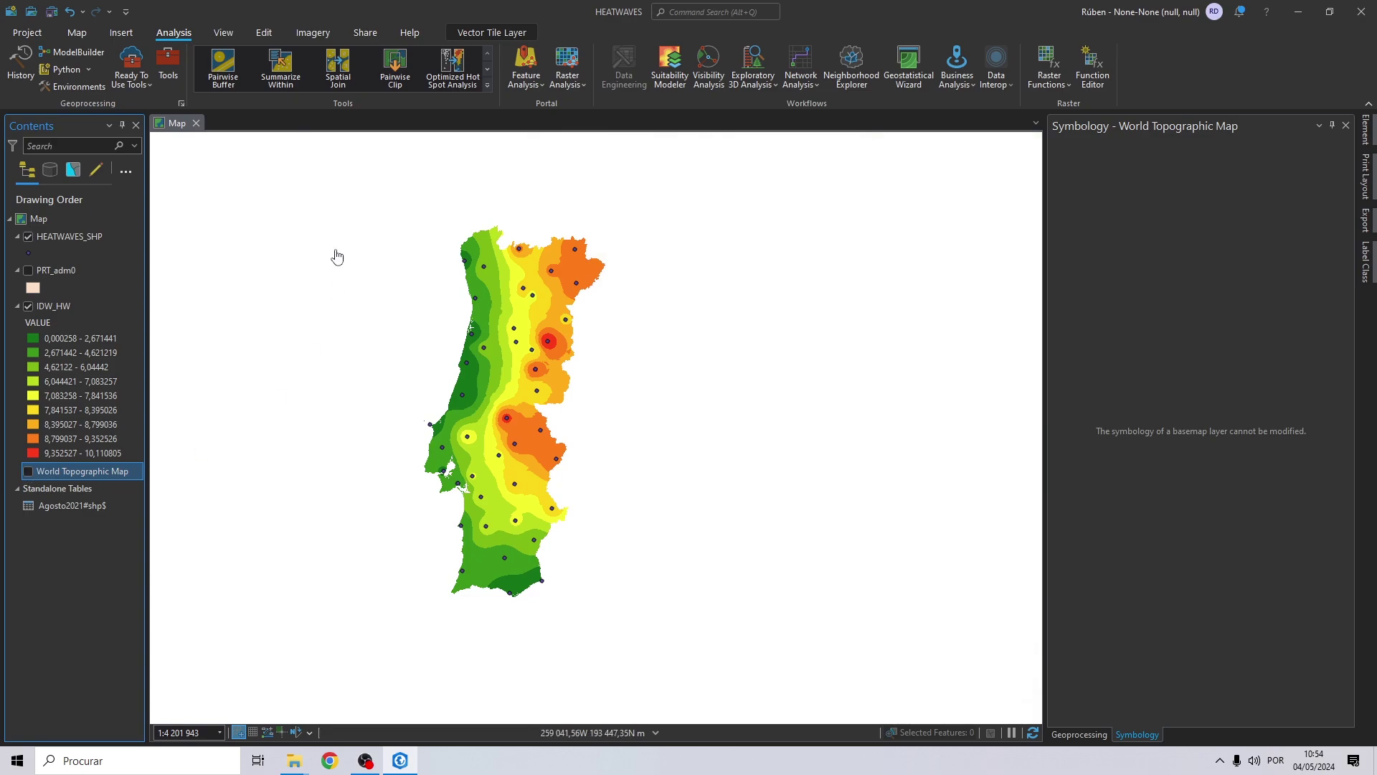